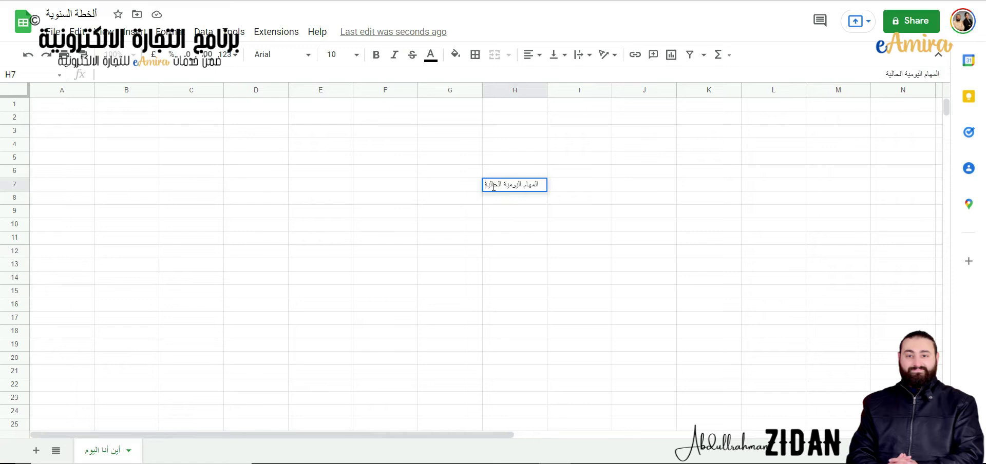
Narrow column H, enter 'الساعات المشغول بها' in G7, and select G7:H21
click(494, 254)
drag(547, 90, 543, 90)
click(469, 189)
text(الساعات ال)
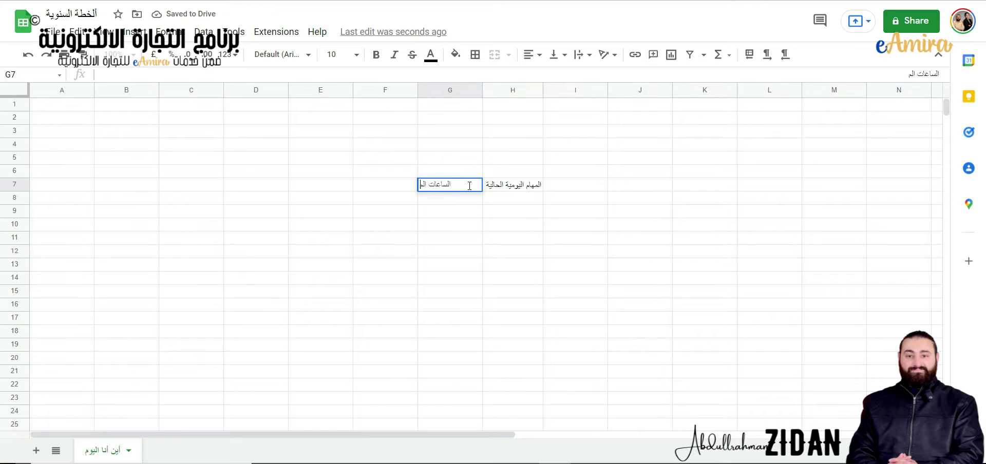
text(مشس)
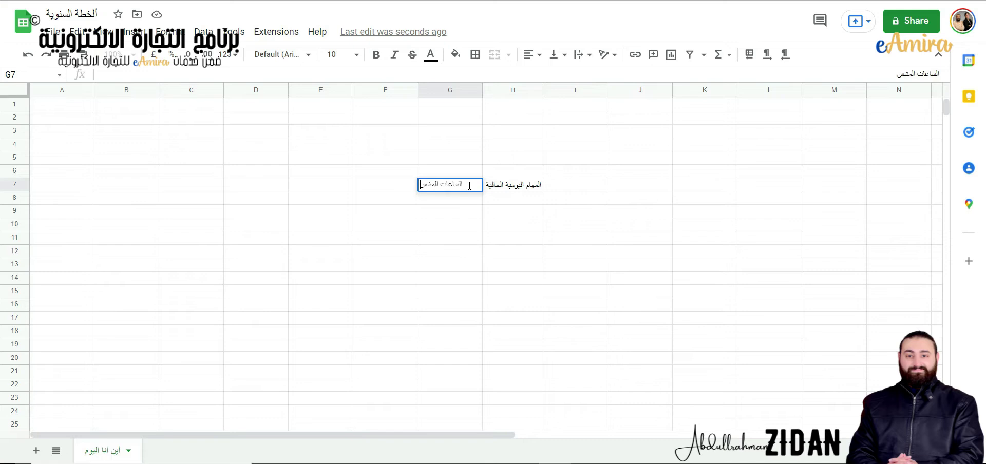
key(BackSpace)
text(غ)
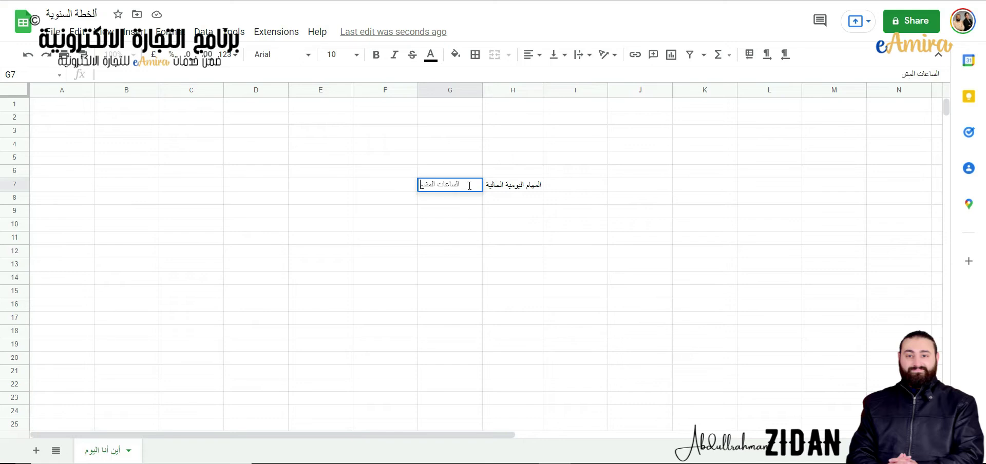
text(ول بها)
click(455, 262)
drag(502, 184, 456, 372)
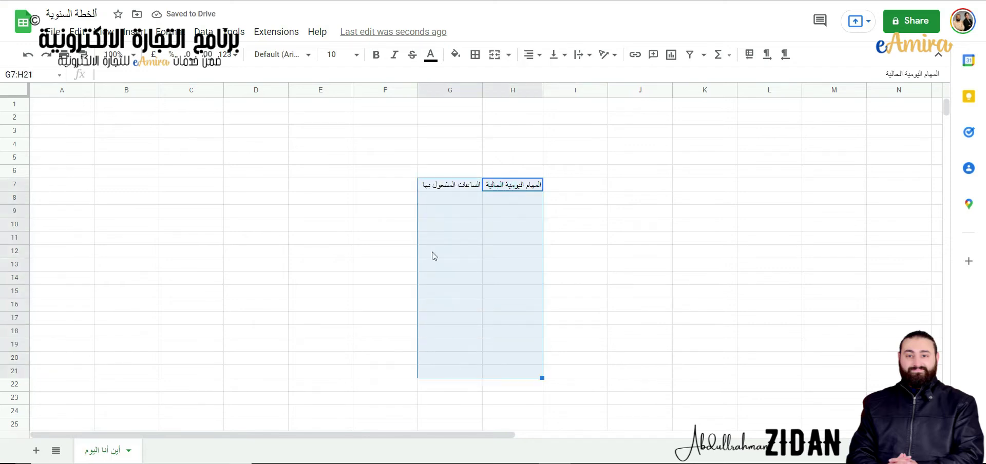
Apply all borders to the G7:H21 table
click(475, 55)
click(480, 79)
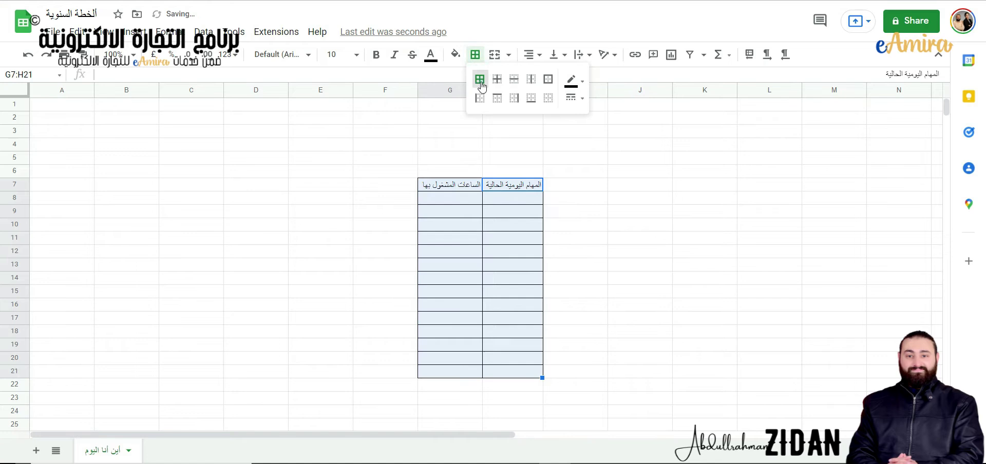
click(360, 186)
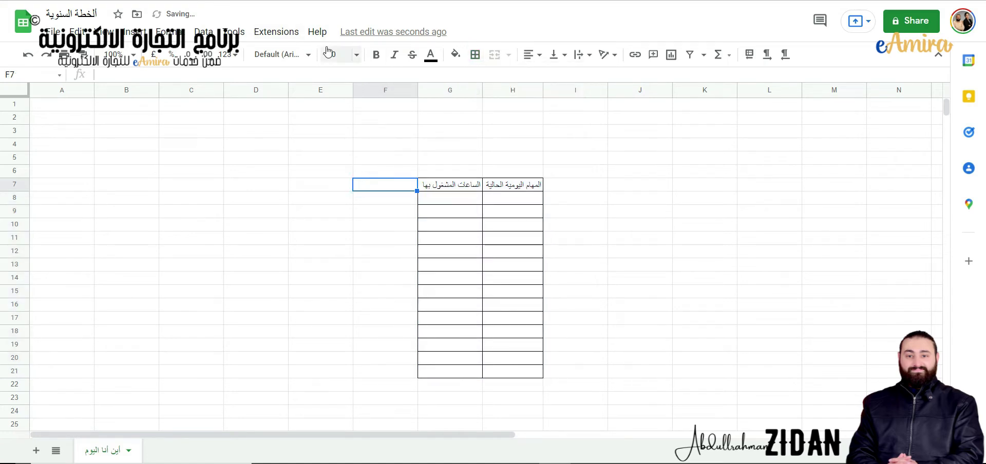
Set the text in F5:I22 to font size 14
mouse_move(413, 159)
mouse_down()
mouse_move(513, 220)
mouse_move(563, 389)
mouse_up()
click(342, 55)
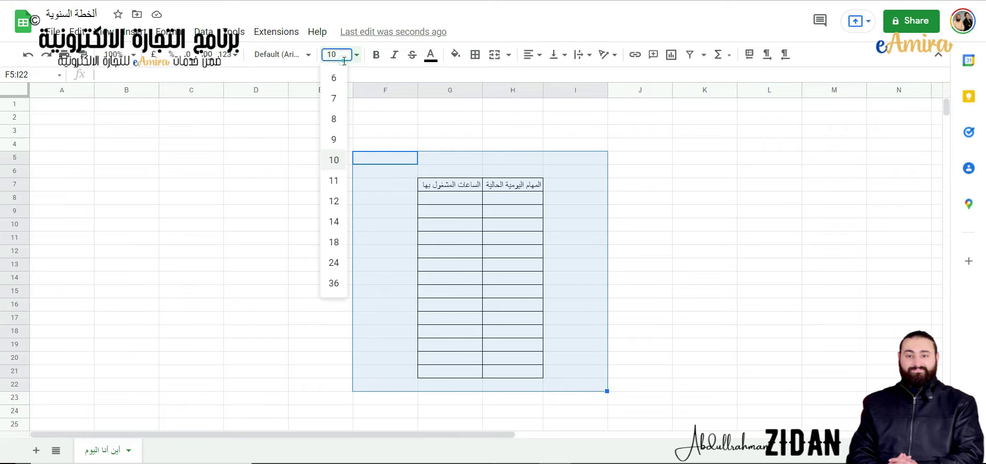
click(334, 222)
click(679, 240)
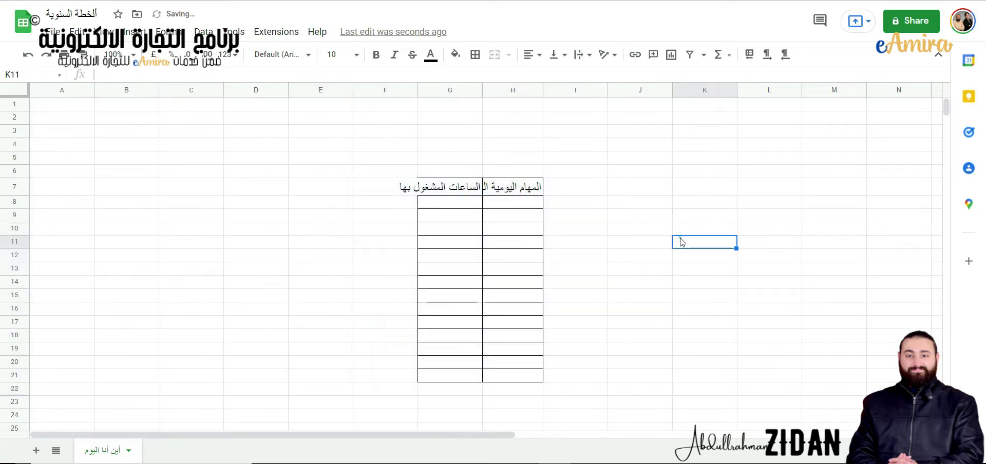
Autofit columns H and G to fit their headings
double_click(543, 91)
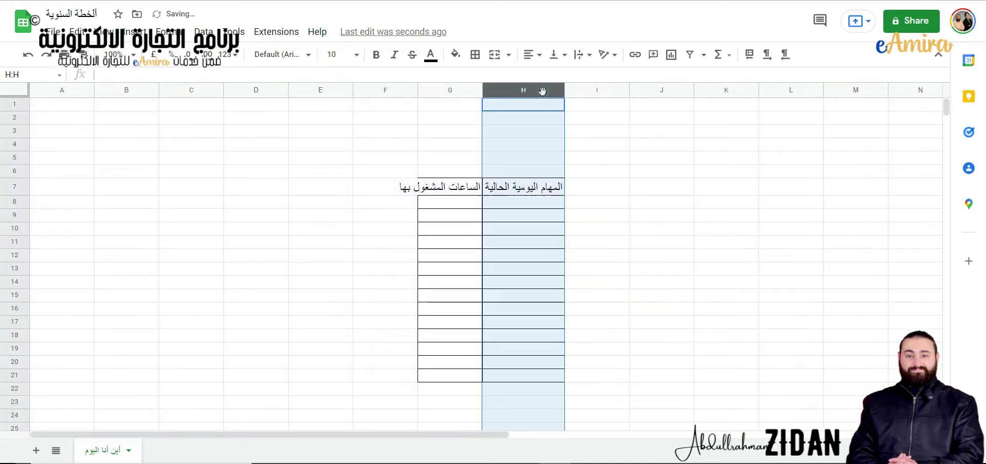
double_click(480, 91)
click(586, 246)
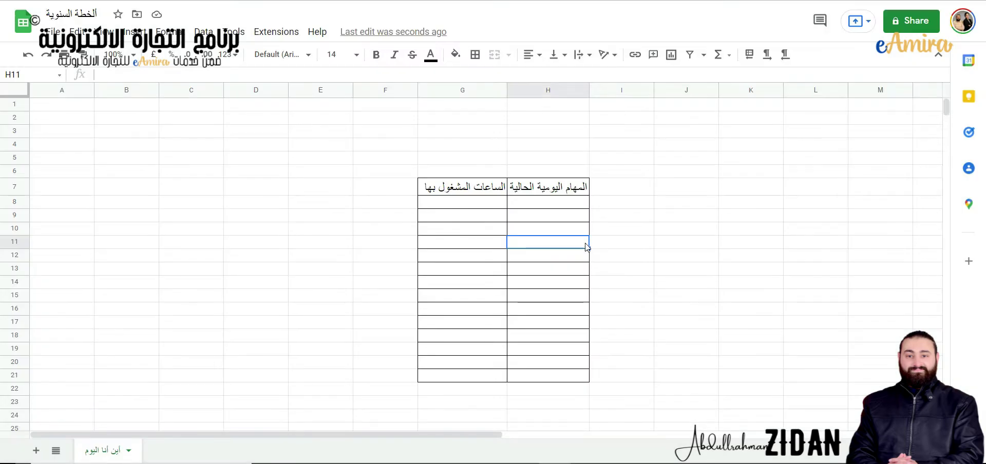
Enter 'دراسة في الجامعة' in H8 and '6 ساعات يومايا' in G8
click(557, 204)
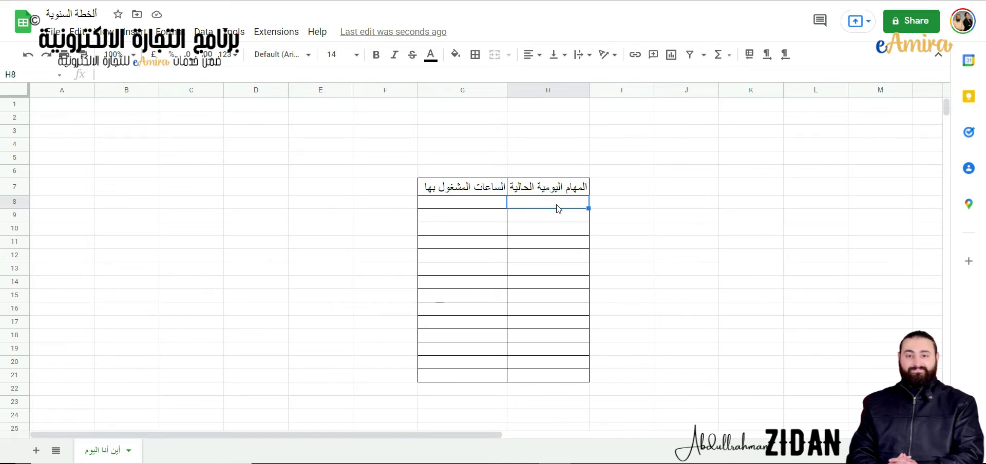
text(د)
key(BackSpace)
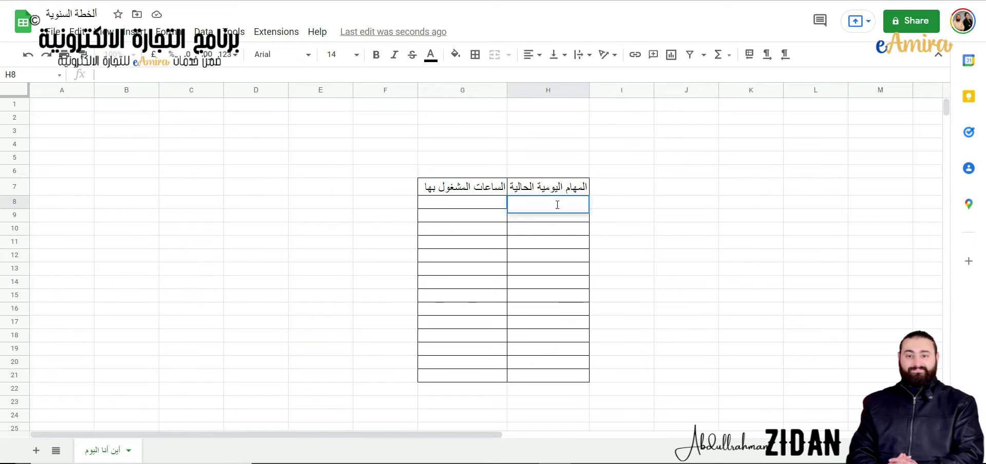
text(دراسة في الجامعة)
key(Return)
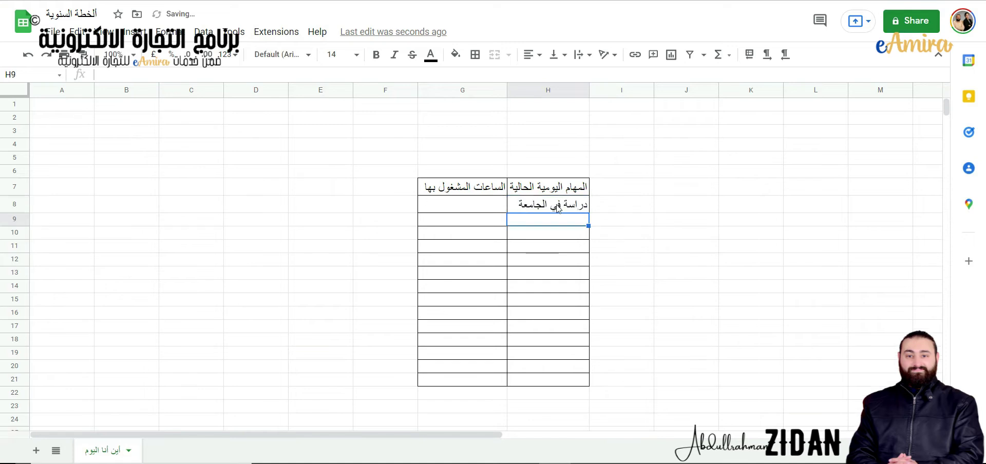
key(Up)
key(Left)
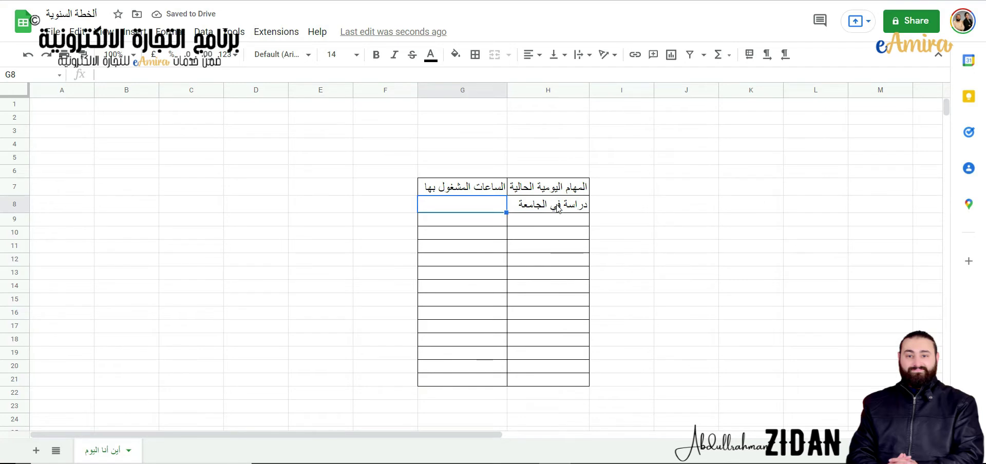
text(6 ساع)
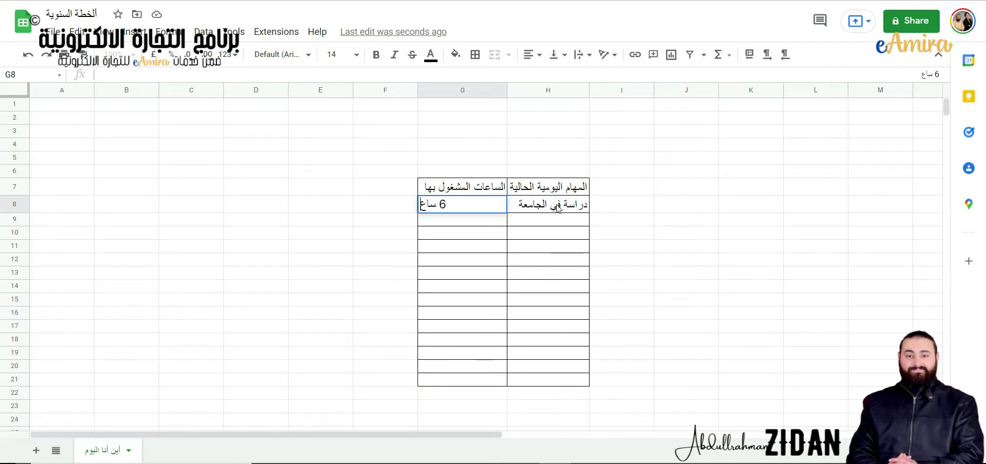
text(ات يومايا)
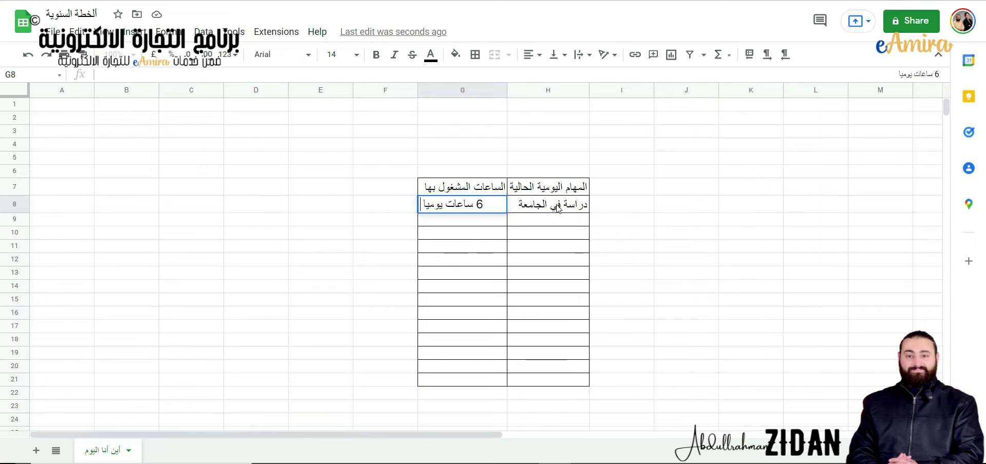
key(Return)
key(Right)
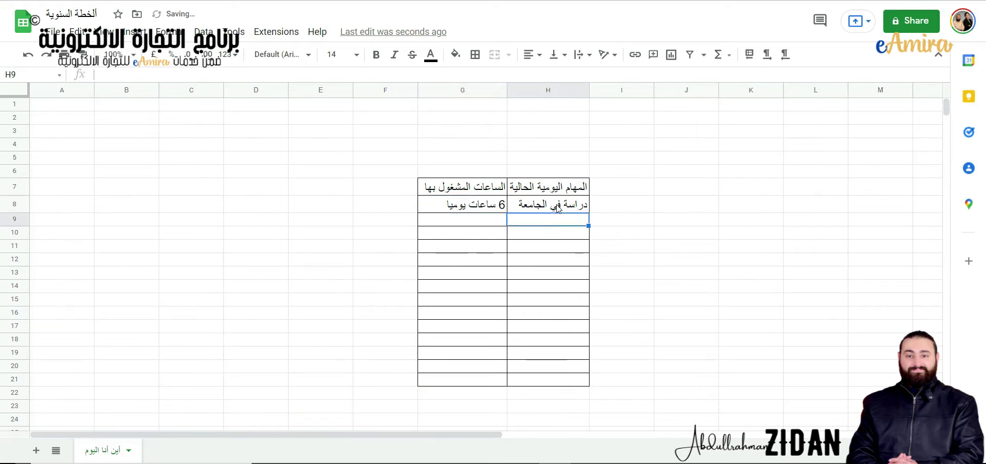
Replace the H8 task text with 'طالب جامعي'
double_click(564, 205)
triple_click(570, 204)
text(ط)
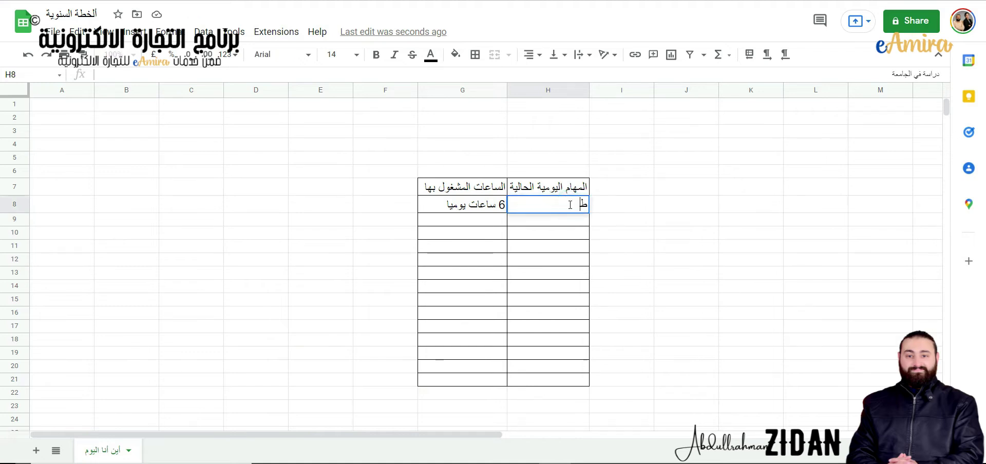
text(الب جامعي)
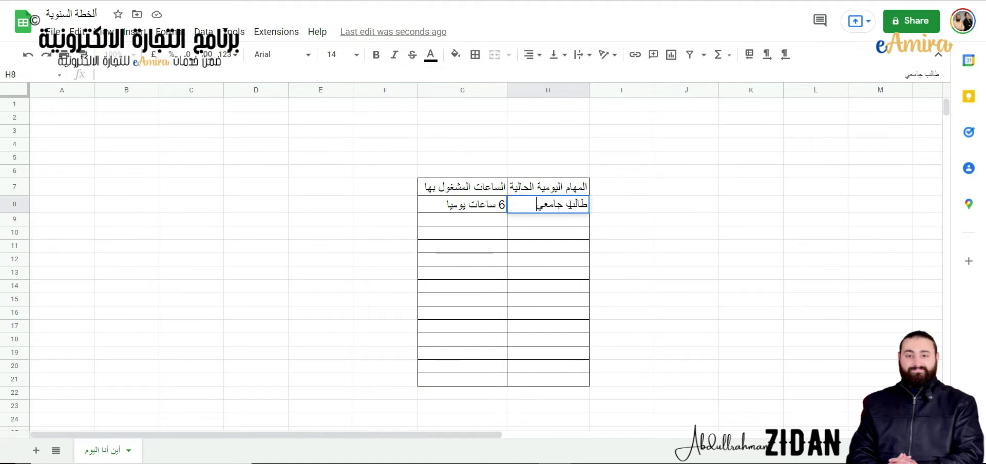
click(505, 262)
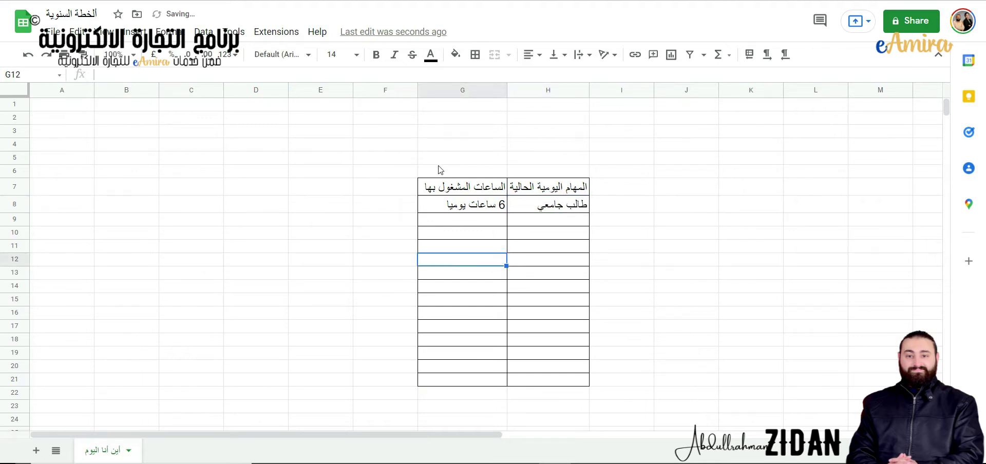
Enter 'العطلة' in F7, 'دراسة في المنزل' in H9 and 'ظروف اجتماعي' in H10
click(402, 187)
text(العطلة)
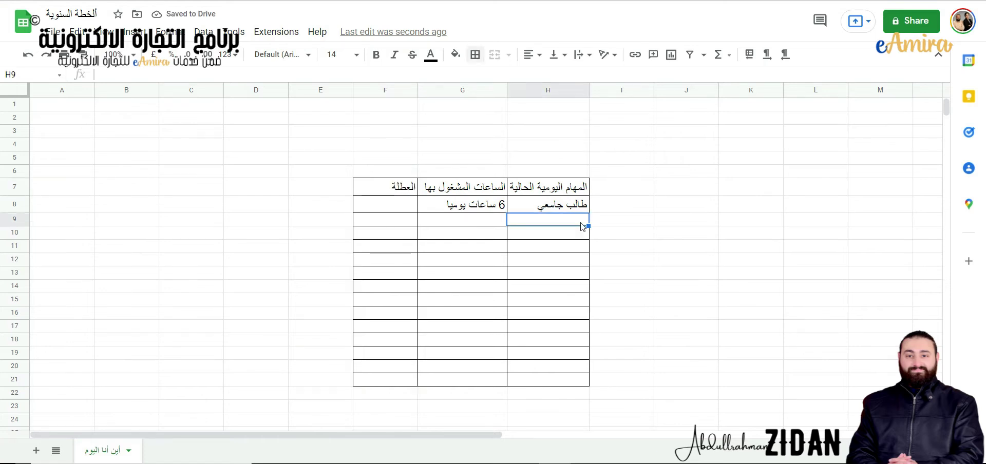
text(در)
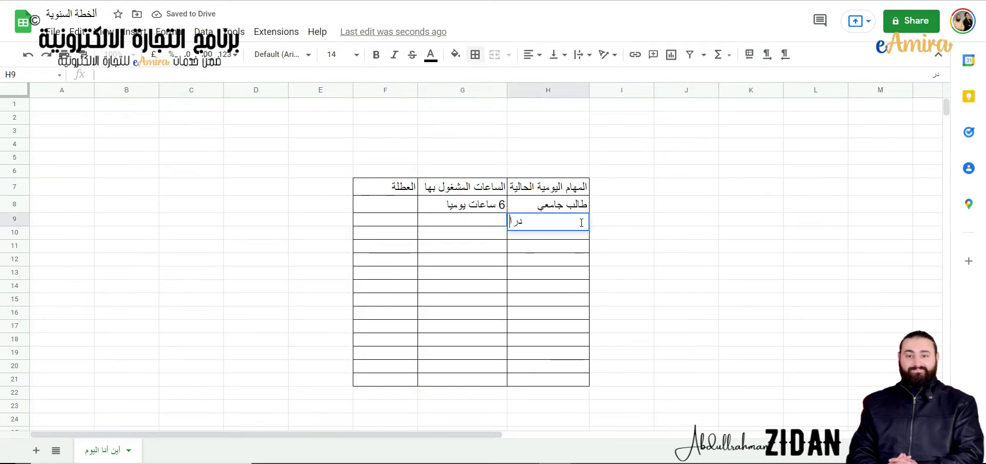
text(اسة في المنزل)
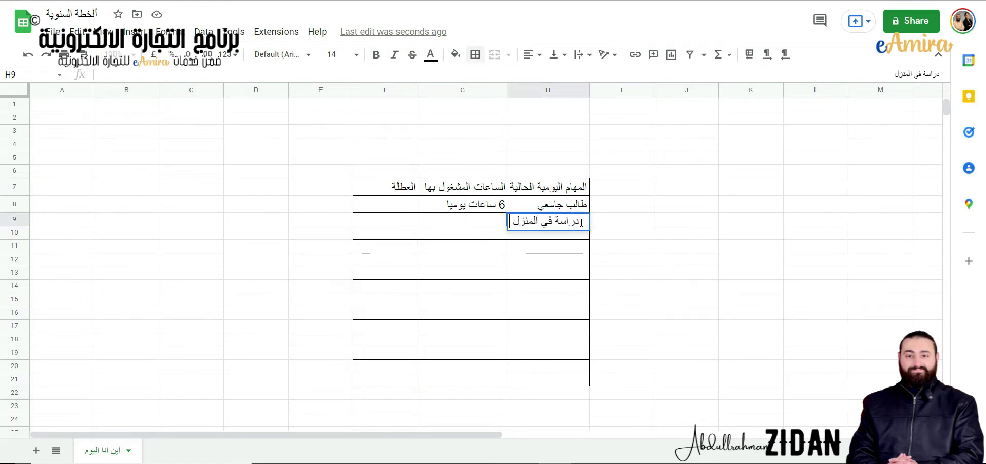
key(Return)
key(Left)
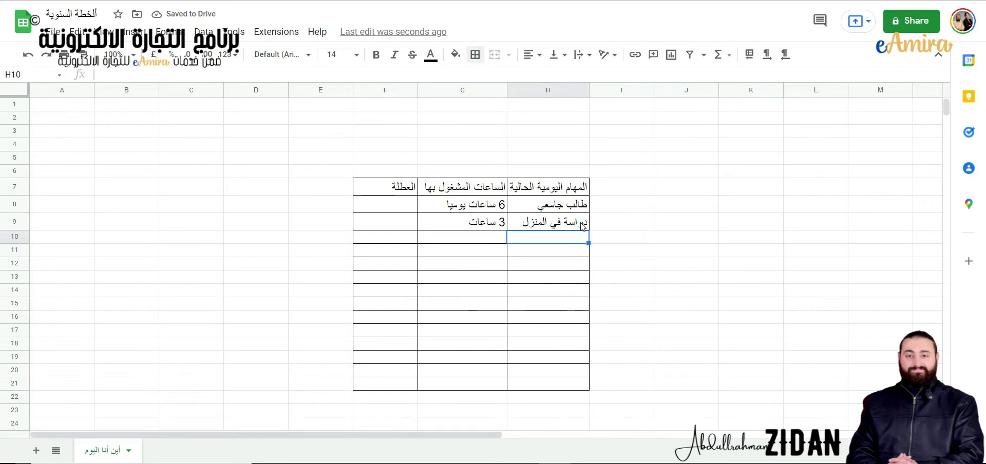
text(ظروف اجتماعي)
key(Left)
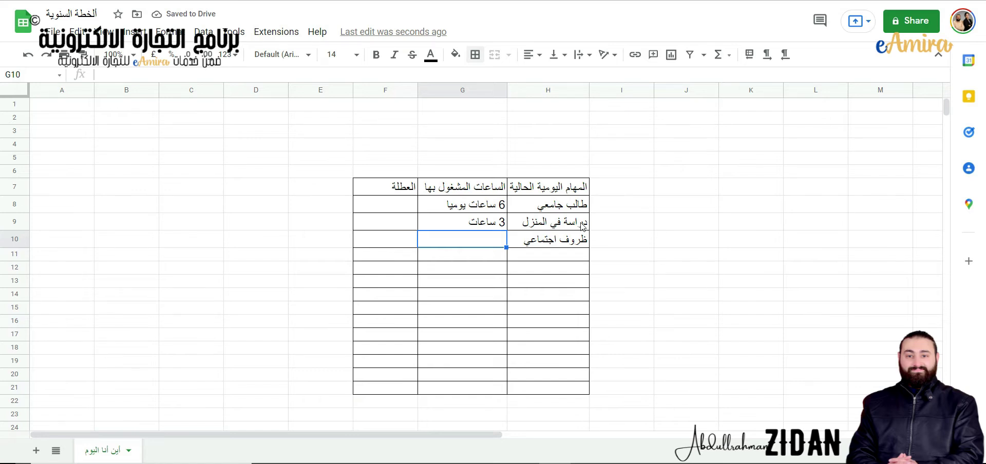
Enter the person's name as a title in G4
click(484, 146)
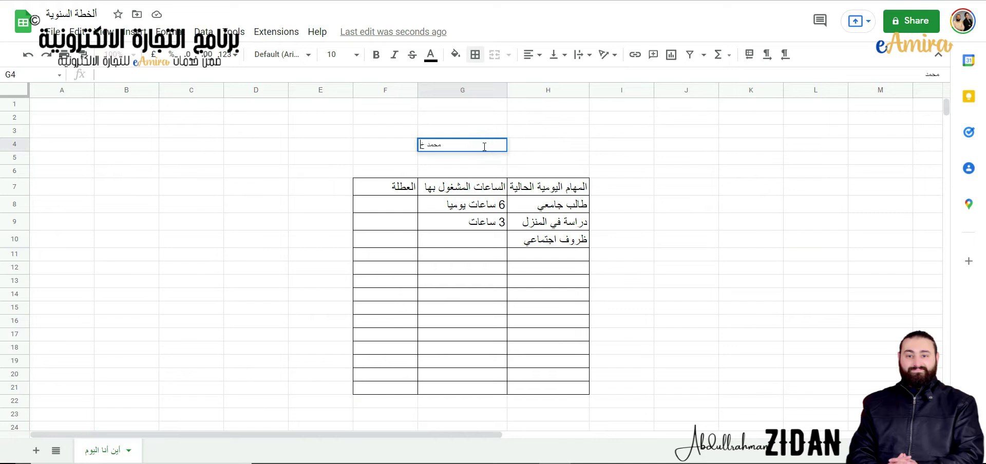
click(585, 143)
key(Left)
Centre the G4 title and give it a black fill
click(532, 54)
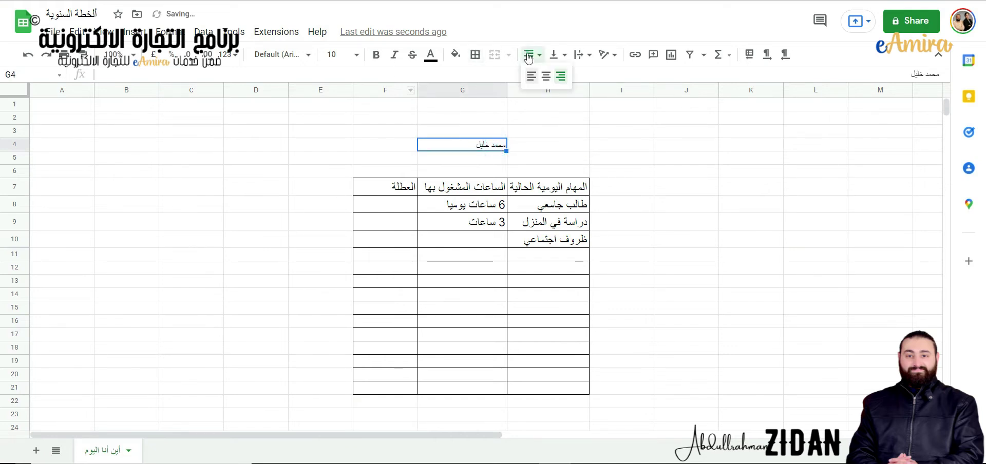
click(544, 71)
click(456, 54)
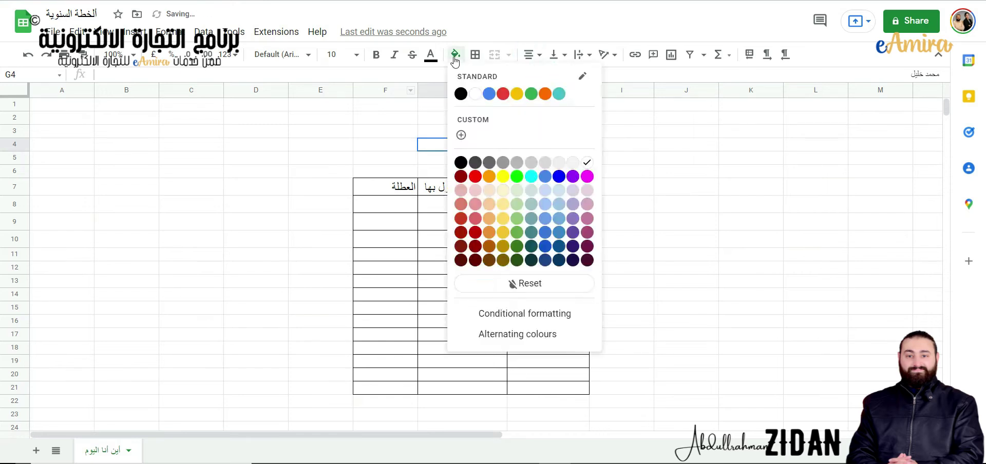
click(460, 92)
click(699, 243)
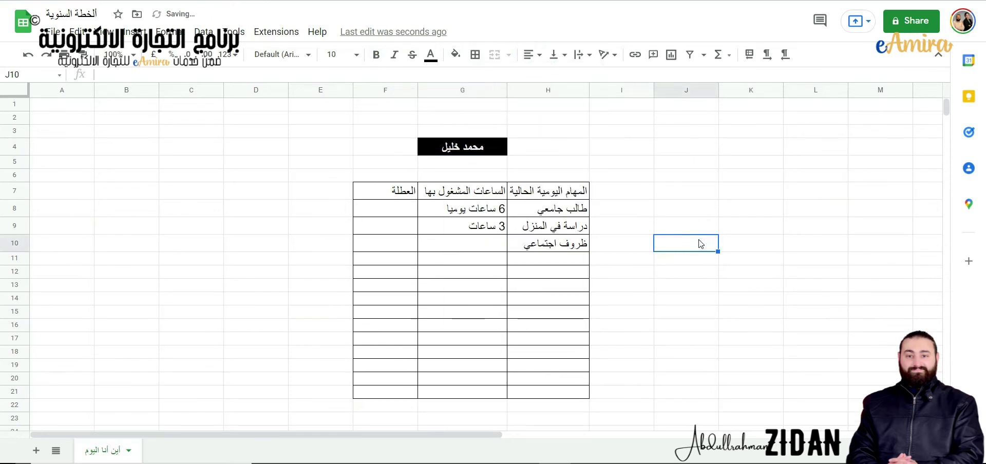
click(482, 246)
Enter '2 ساعتين' in G10, add task 'طشة' with '2ساعتين' in row 11, then type 'المجموع' in F7
text(2 ساعتين)
key(Return)
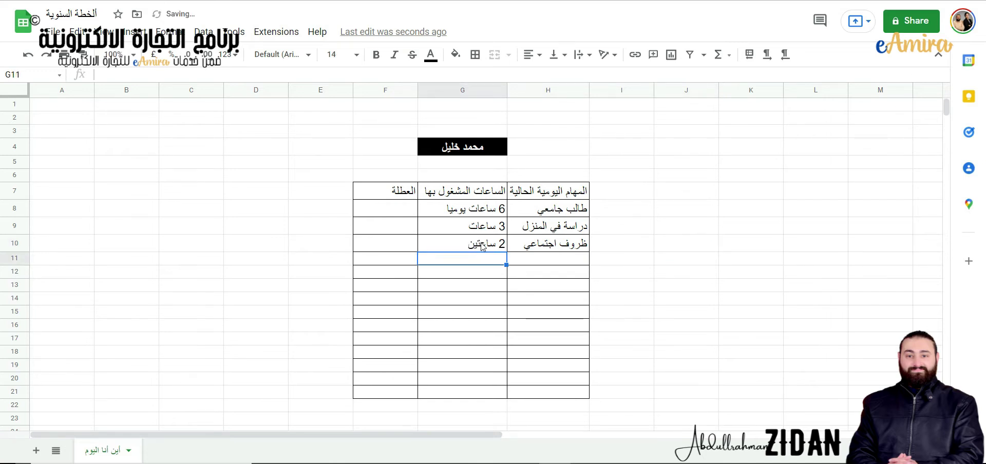
key(Right)
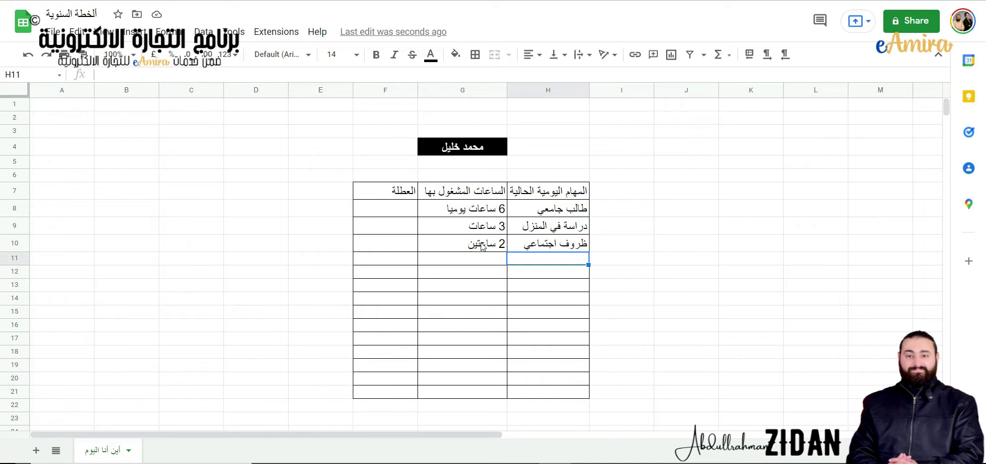
text(طشة)
key(Left)
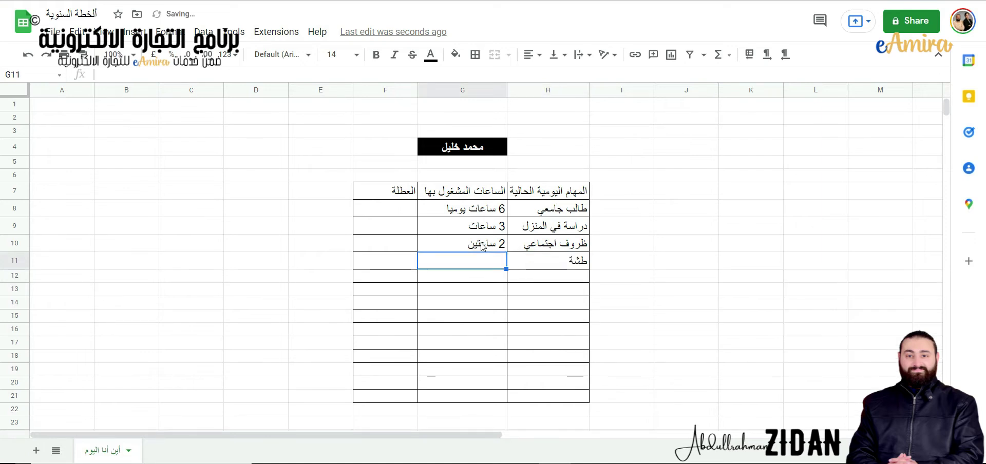
text(2ساعتين)
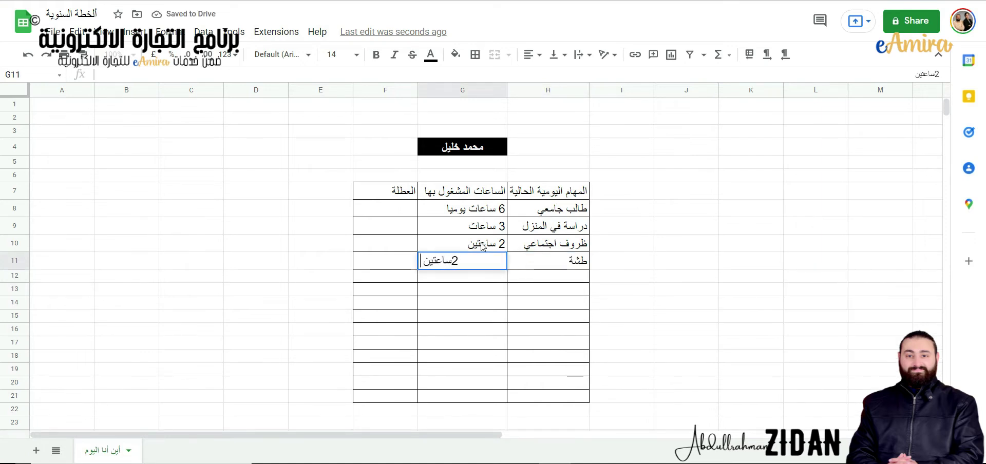
key(Return)
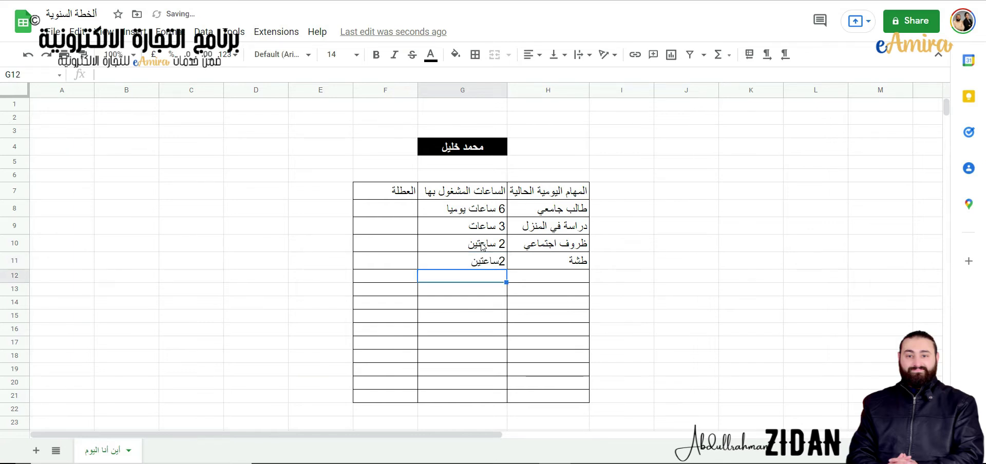
click(383, 189)
text(المجم)
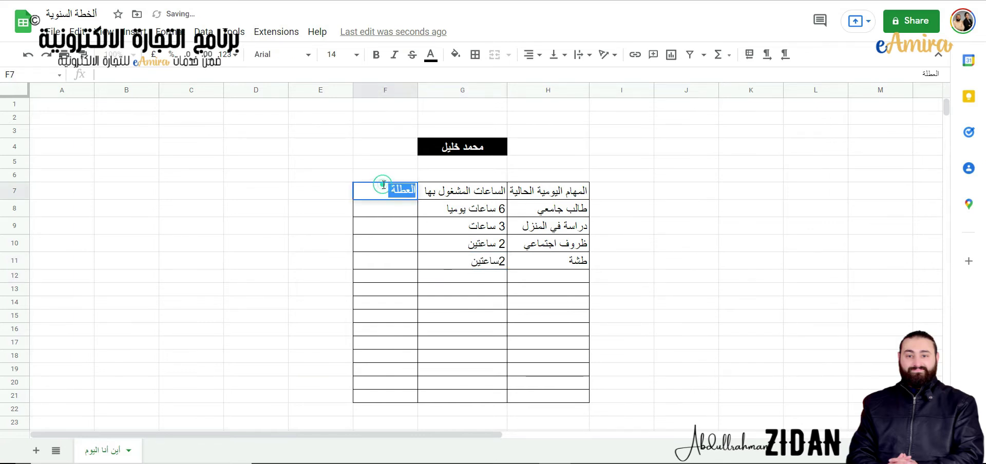
text(وع)
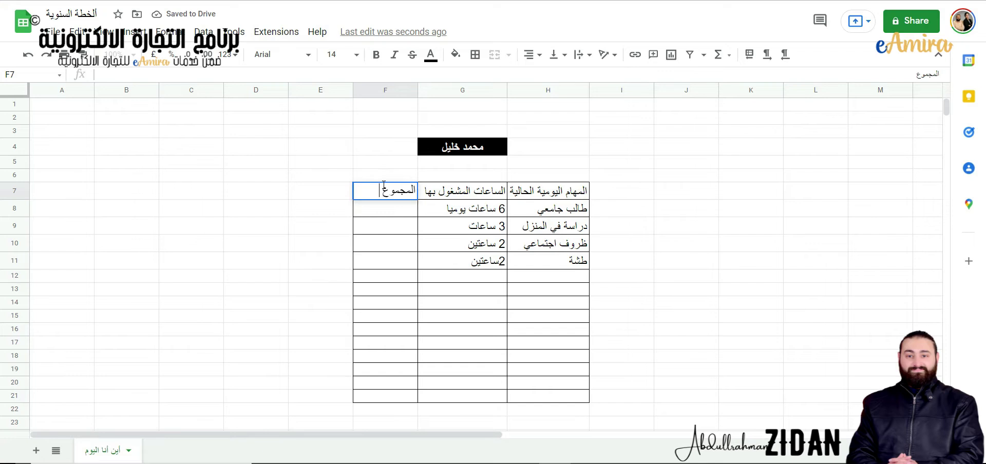
Confirm the 'المجموع' header and enter 6, 3, 2, 2 in F8:F11
key(Return)
text(6)
key(Return)
text(3)
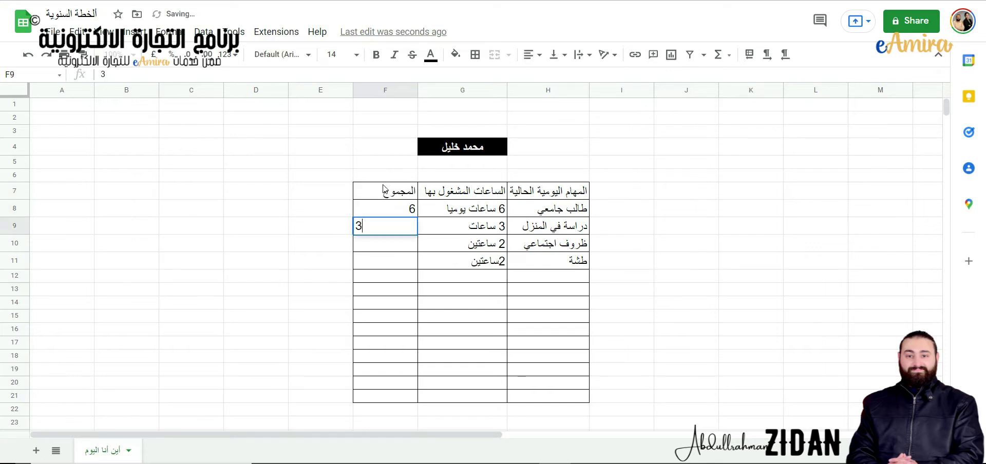
key(Return)
text(2)
key(Return)
text(2)
key(Return)
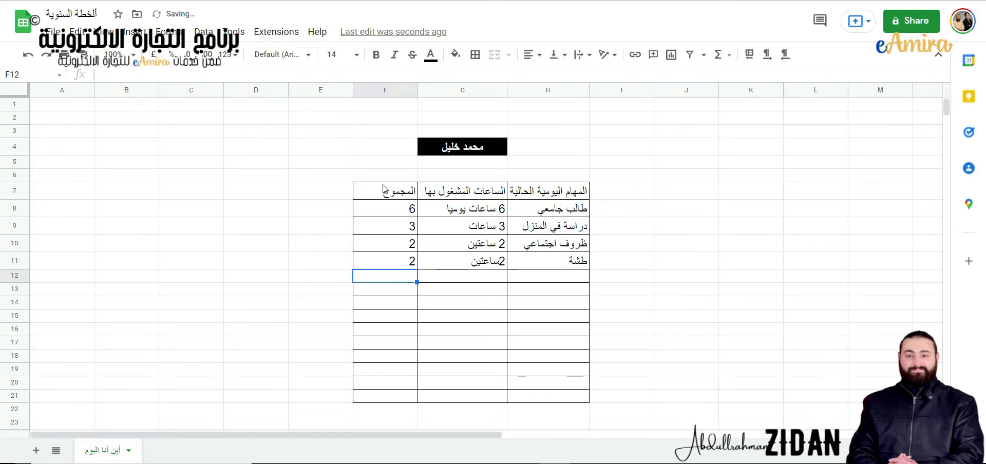
Total the hours in F22 with =SUM(F8:F11)
click(380, 411)
text(=SUM(F8:F11))
key(Return)
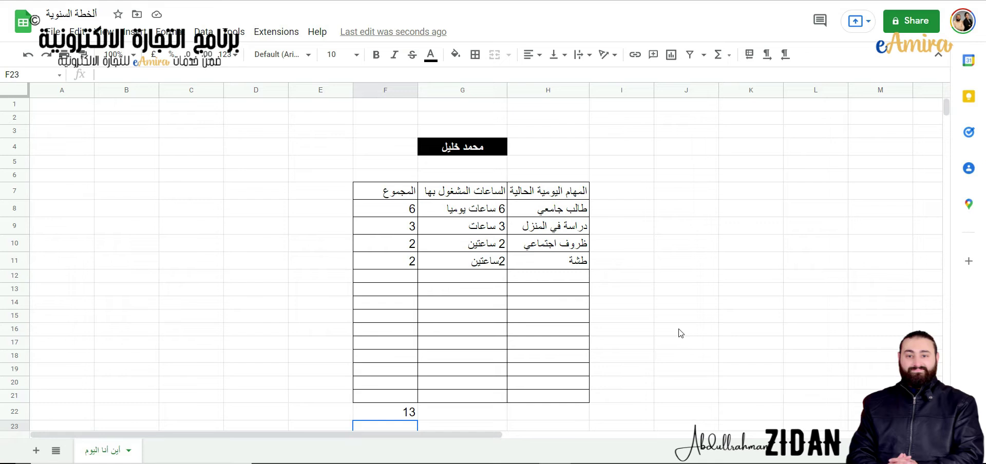
Write a note in G24 saying 13 hours are available daily after listing the tasks
drag(945, 110, 945, 115)
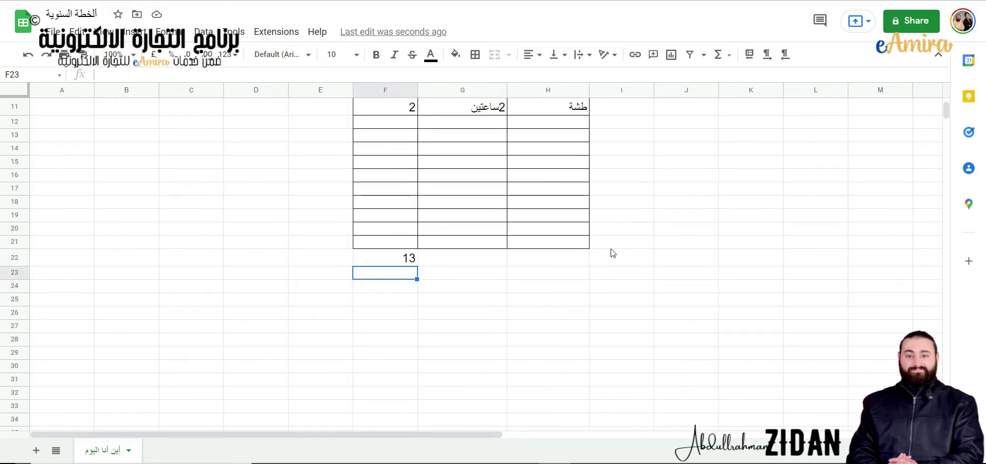
click(505, 288)
text(بعد)
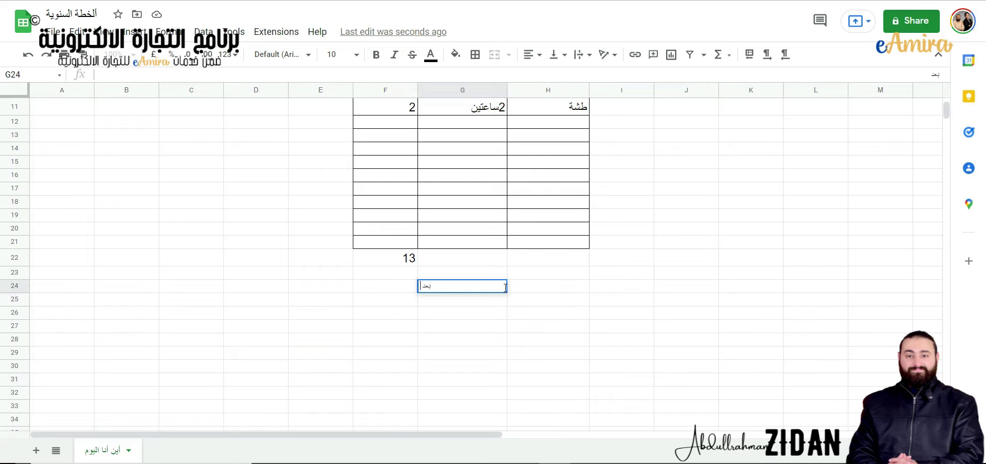
text( تحديد النشاكات)
key(BackSpace)
key(BackSpace)
key(BackSpace)
text(طات والمهام)
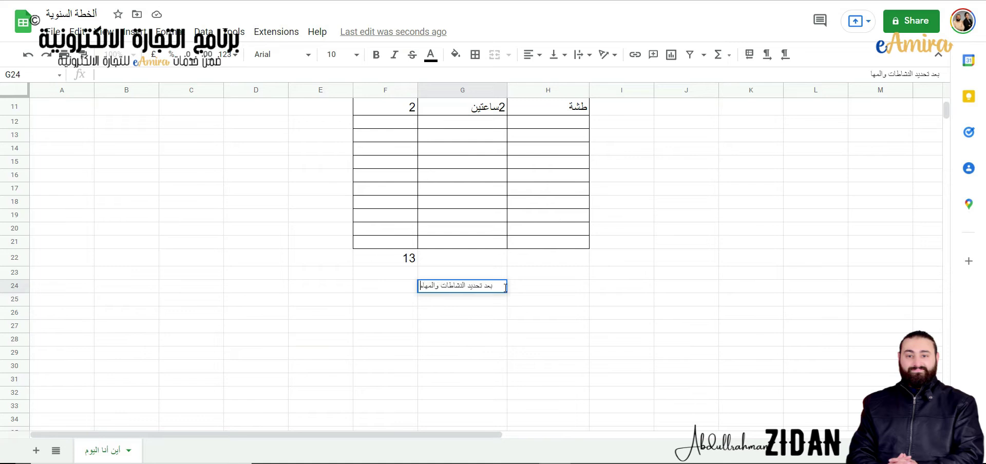
text( الووم)
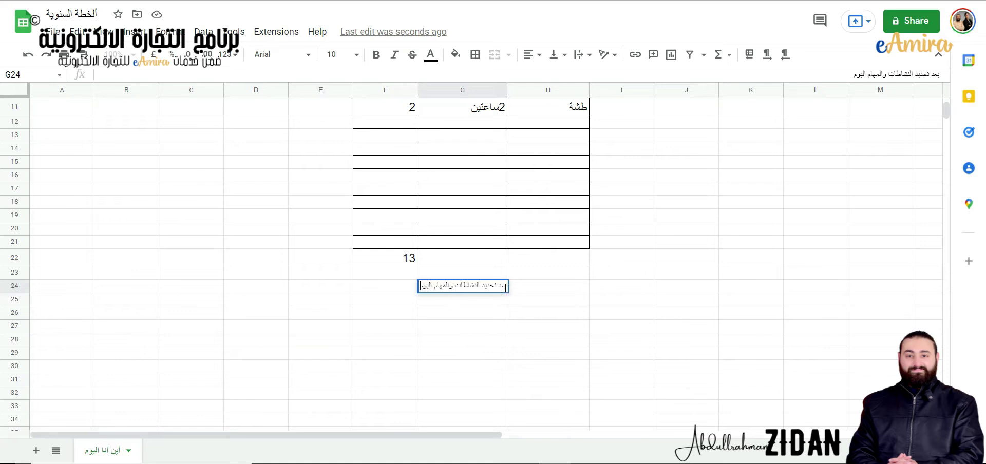
text(ية وجدنت)
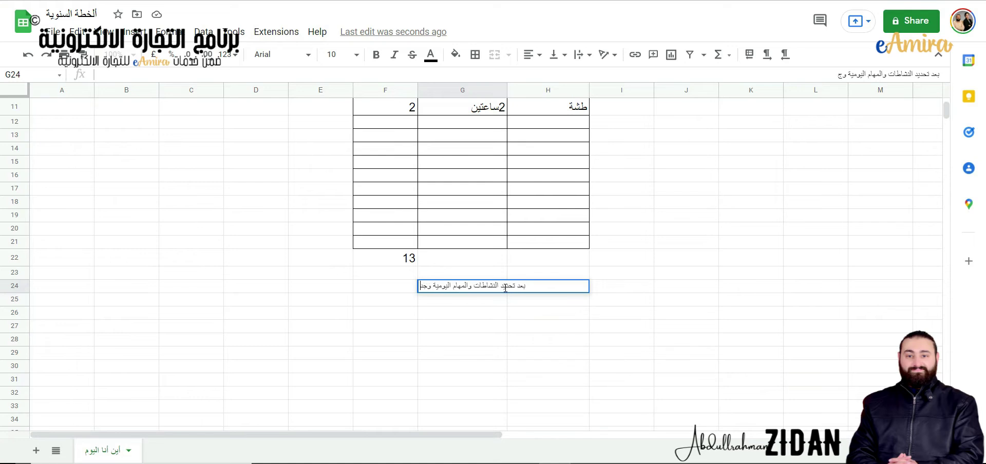
key(BackSpace)
key(BackSpace)
key(BackSpace)
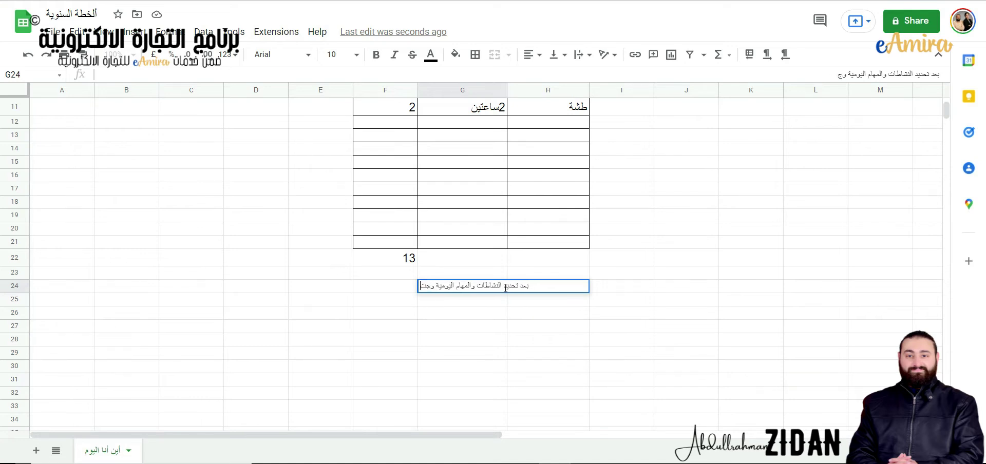
text(دت ا)
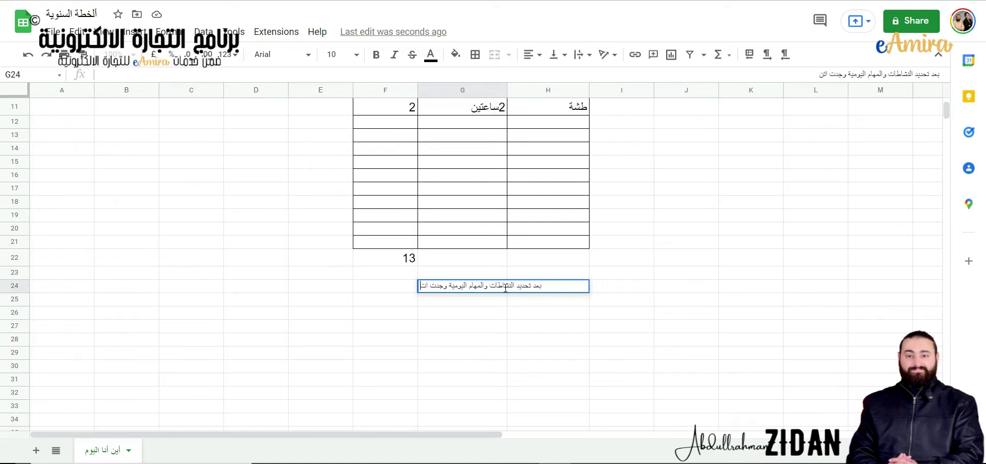
text(نني املك ي)
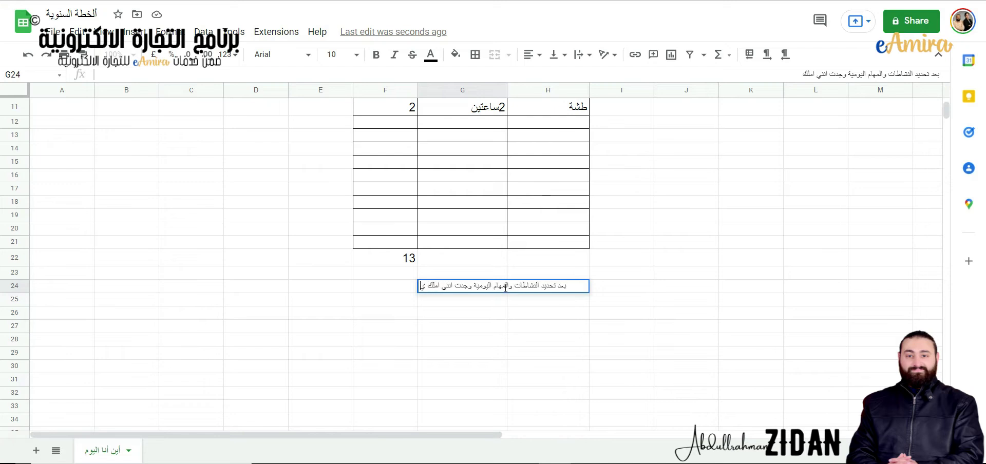
text(وميا 13)
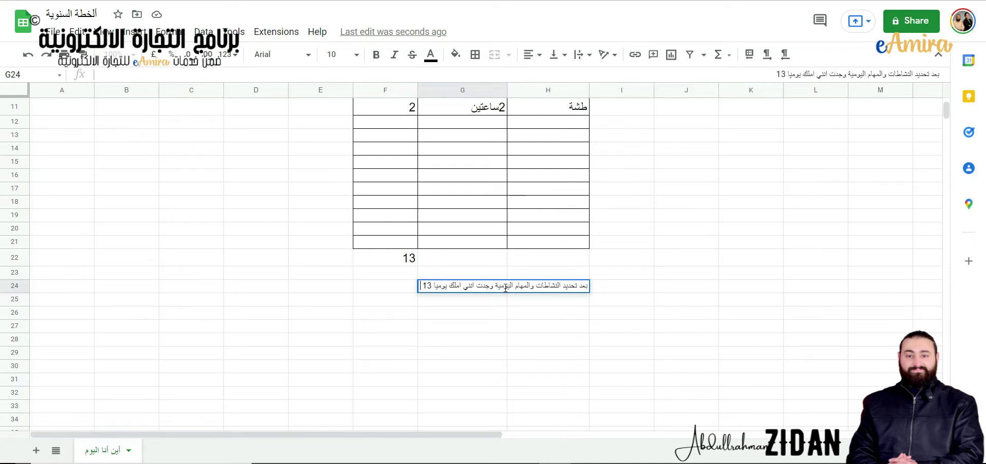
text( ساعة)
key(Return)
Autofit column G to the note and make the note bold
click(469, 325)
click(473, 291)
double_click(507, 89)
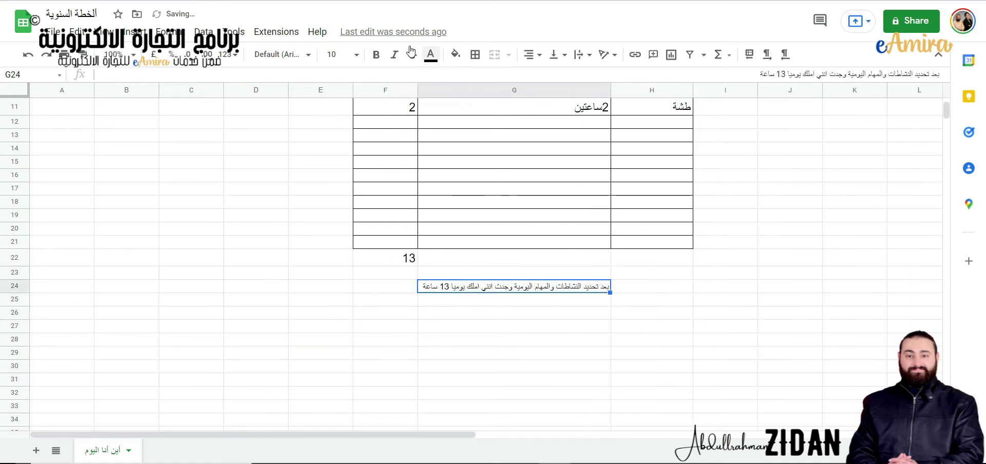
click(376, 55)
click(561, 355)
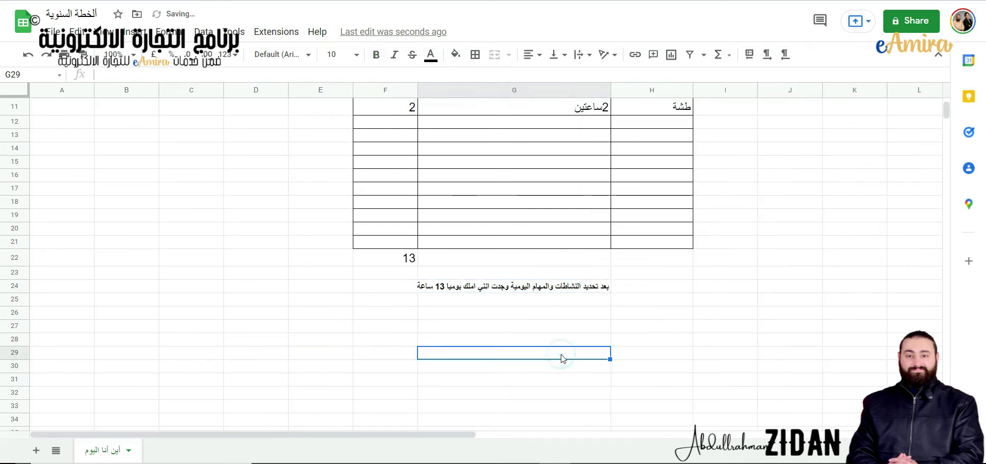
key(alt+Tab)
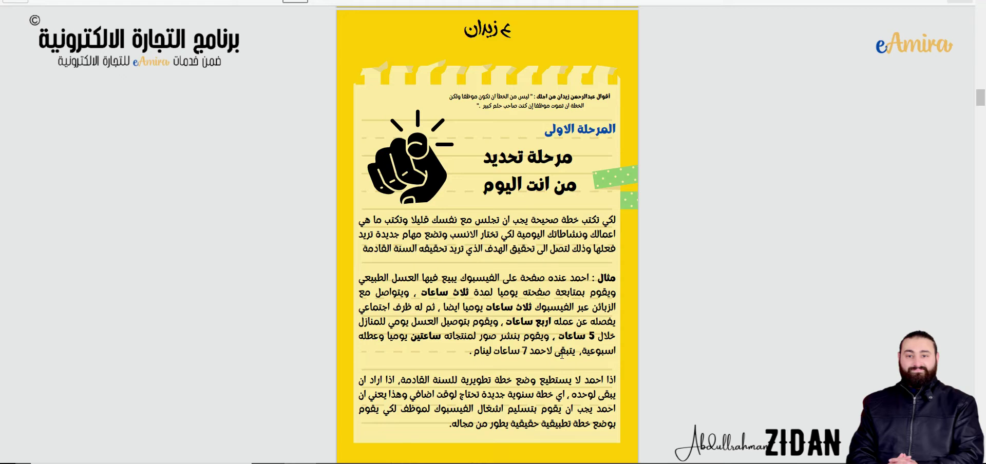
key(alt+Tab)
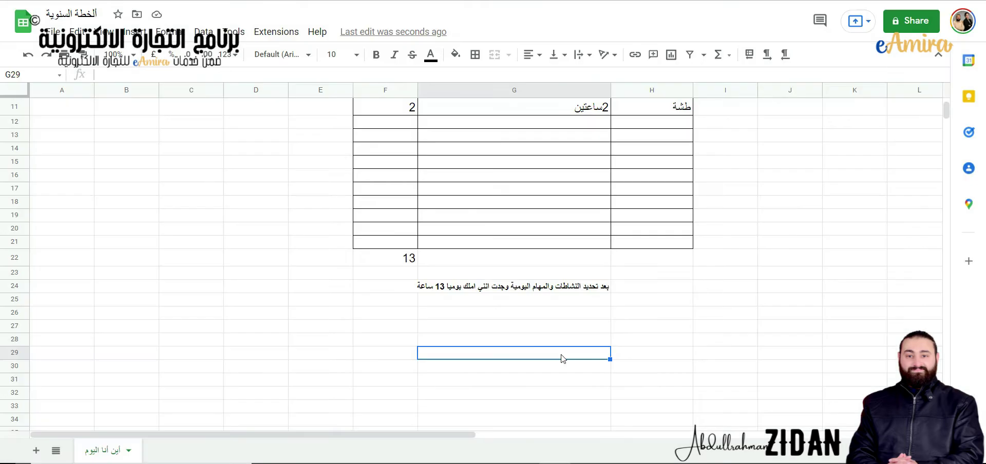
click(835, 246)
key(Up)
key(Up)
key(Up)
key(Up)
key(Up)
key(Up)
key(Up)
key(Up)
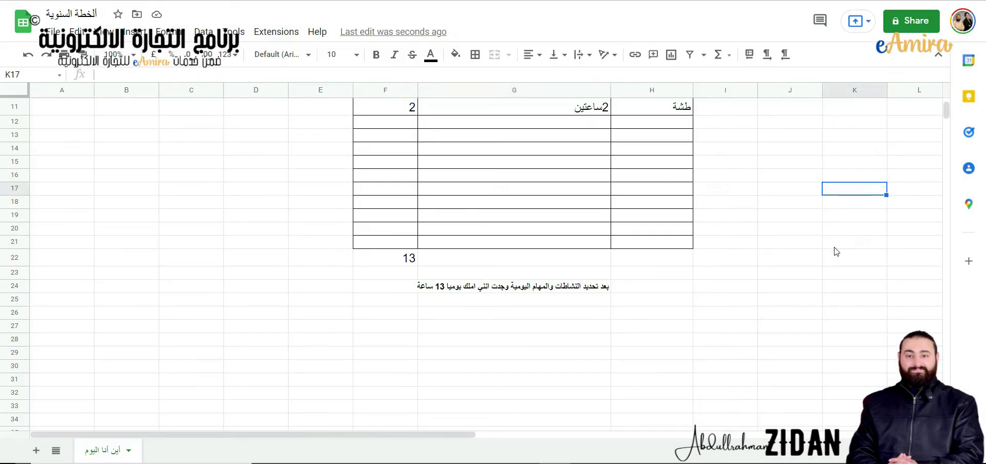
key(Up)
key(Up)
key(Up)
key(Up)
key(Up)
key(Up)
key(Up)
key(Up)
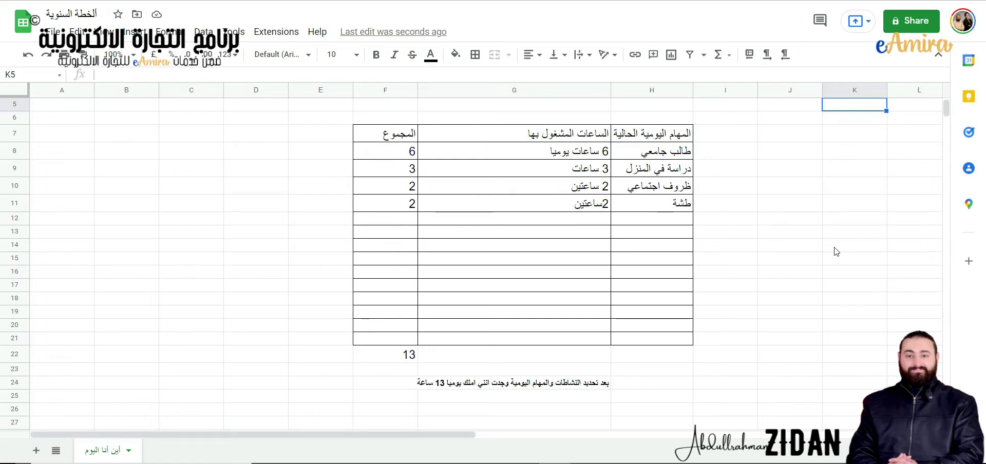
Add the task 'نوم' with '7 ساعات' and 7 in row 12, bringing the total to 20
click(675, 215)
text(نوم)
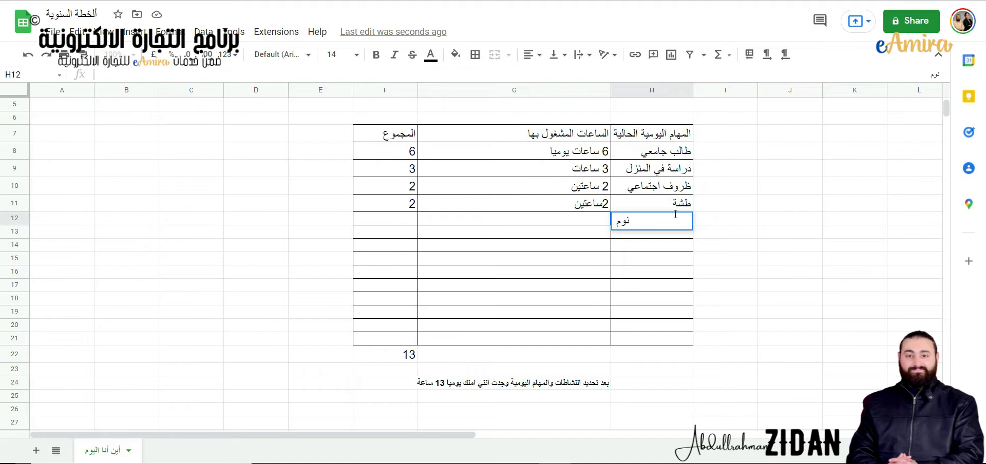
key(Left)
text(7 ساعات)
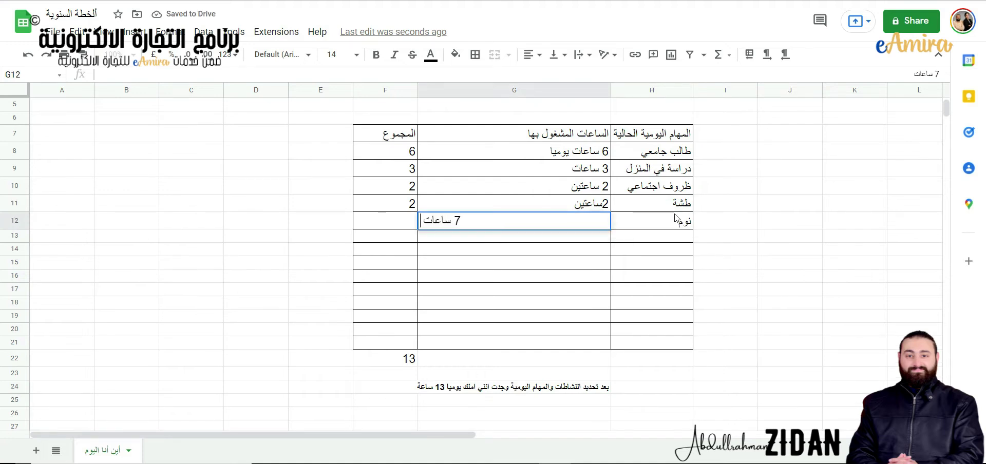
key(Left)
text(7)
key(Return)
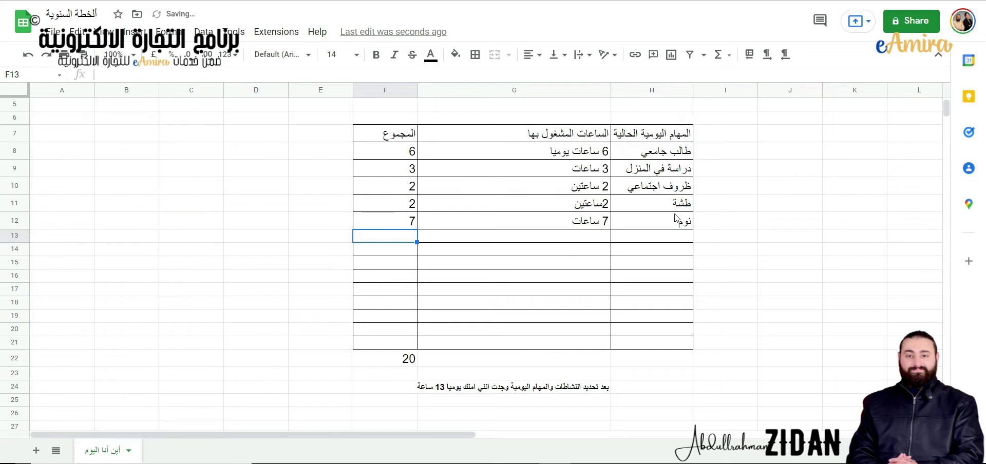
Change the free hours in the G24 note from 13 to 4
click(480, 388)
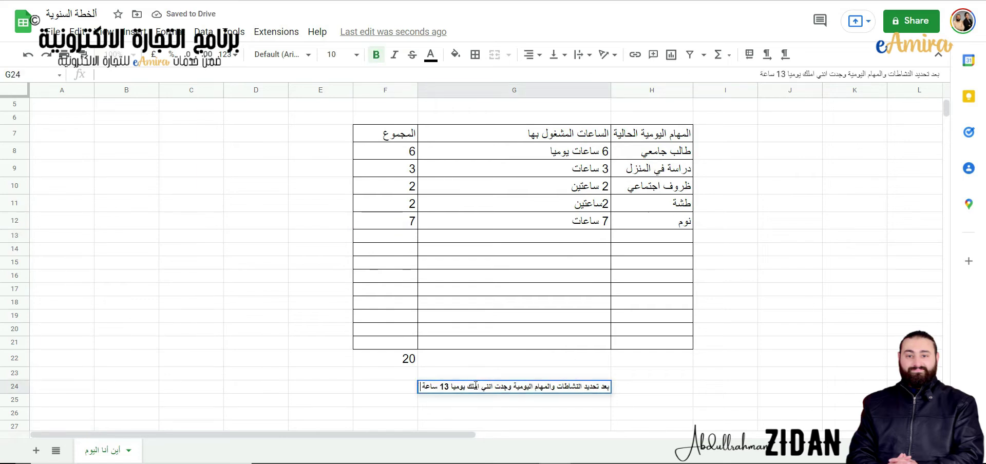
double_click(446, 389)
double_click(446, 389)
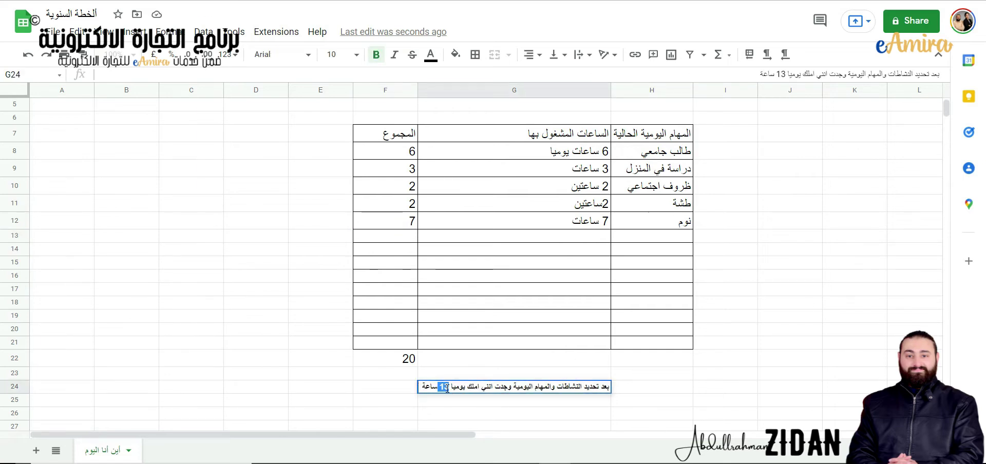
text(4)
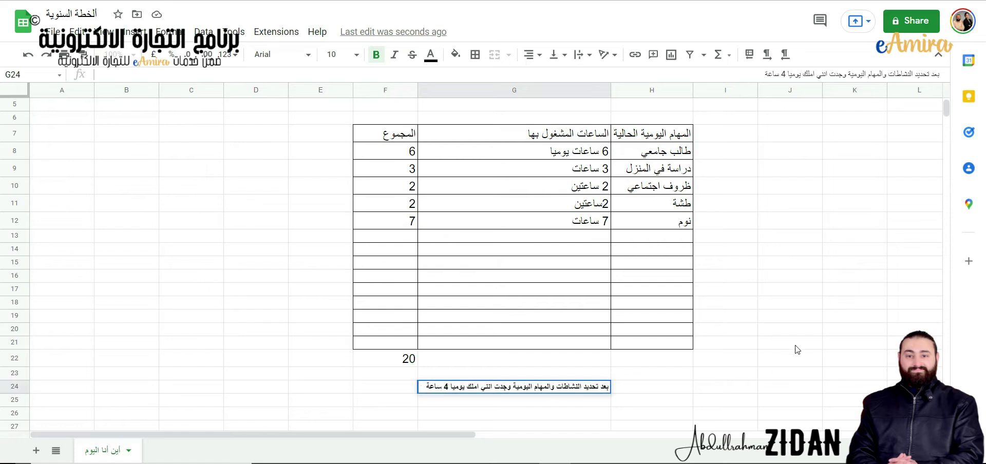
click(813, 332)
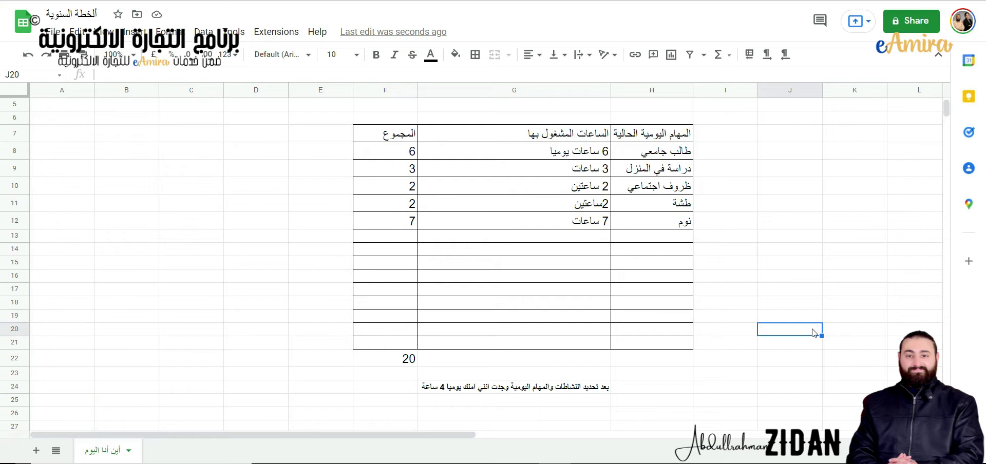
key(Up)
key(Up)
key(Up)
key(Up)
key(Up)
key(Up)
key(Up)
key(Up)
key(Up)
key(Up)
key(Up)
key(Up)
key(Up)
key(Up)
key(Up)
key(Up)
key(Up)
key(Up)
key(Up)
key(Down)
key(Down)
key(Down)
key(Down)
key(Down)
key(Down)
key(Down)
key(Down)
key(Down)
key(Down)
key(Down)
key(Down)
key(Down)
key(Down)
key(Down)
key(Down)
key(Down)
key(Down)
key(Down)
key(Down)
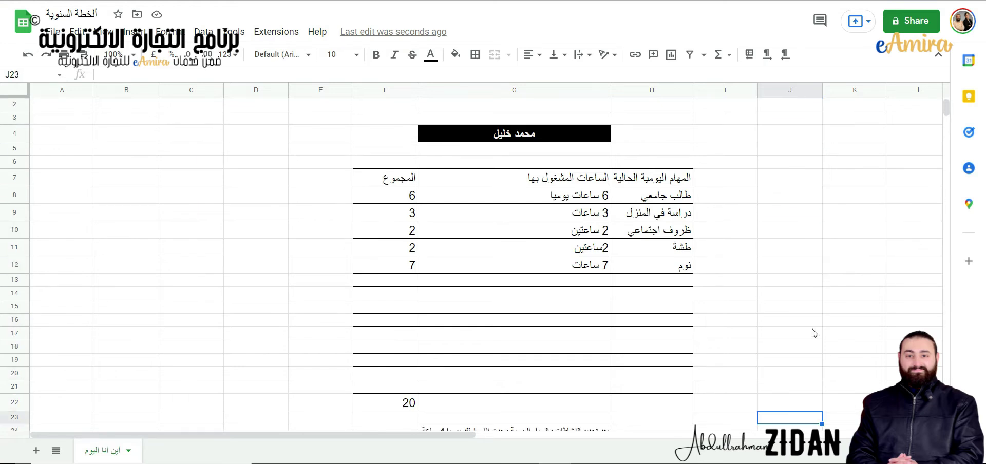
key(Down)
key(alt+Tab)
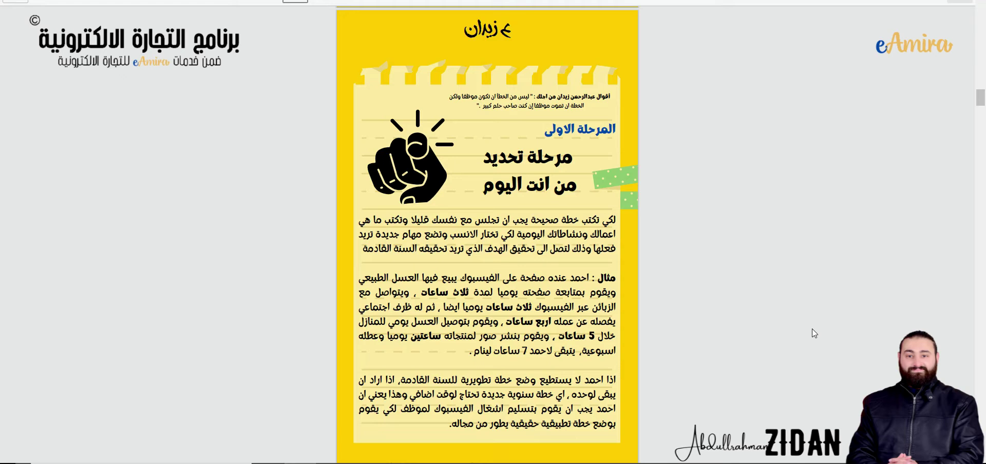
key(alt+Tab)
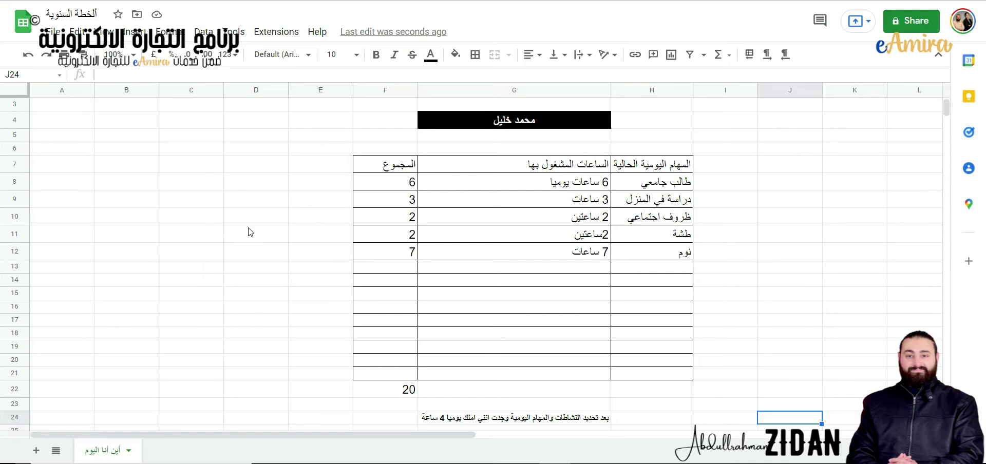
In Calculator, compute 4 × 7, then 4 × 6 = 24
key(XF86Calculator)
text(4 × )
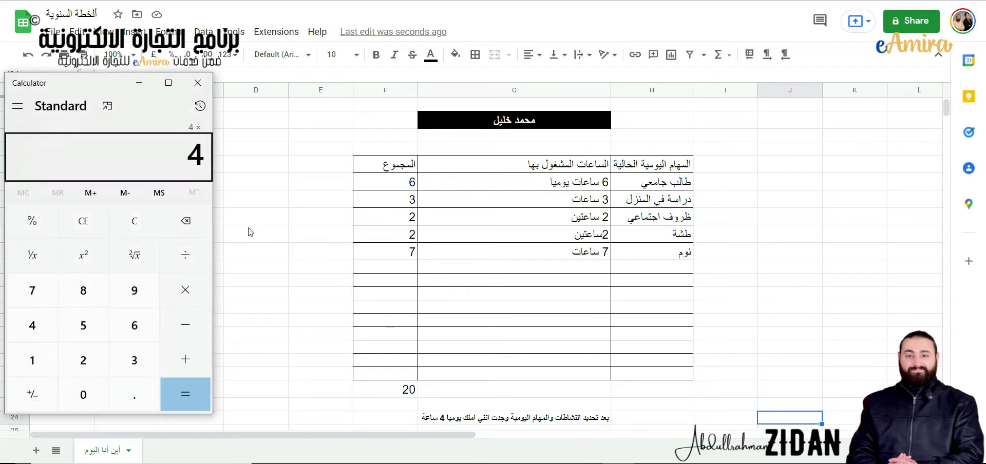
text(7)
key(Return)
key(Escape)
text(4 × 6)
key(Return)
key(Escape)
Compute 24 × 6 = 144 and 24 × 56 = 1,344
text(24)
key(asterisk)
text(6)
key(Return)
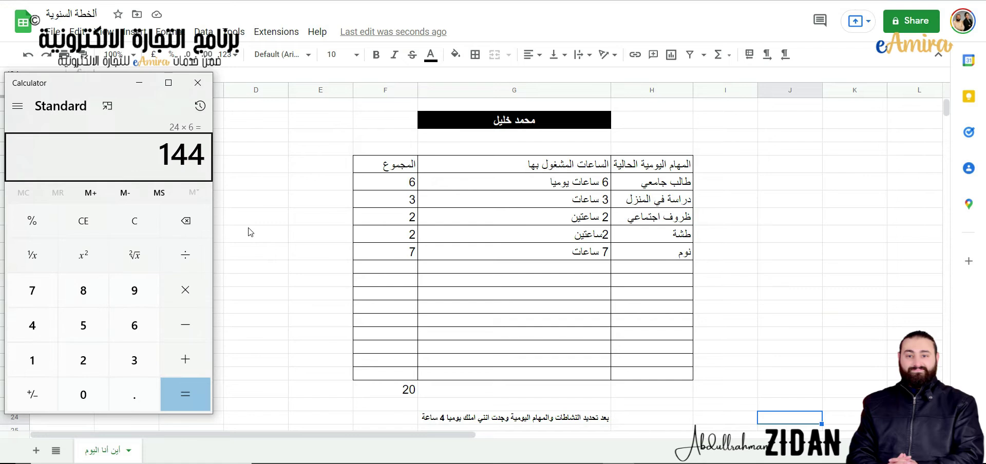
key(Escape)
text(24)
key(asterisk)
text(56)
key(Return)
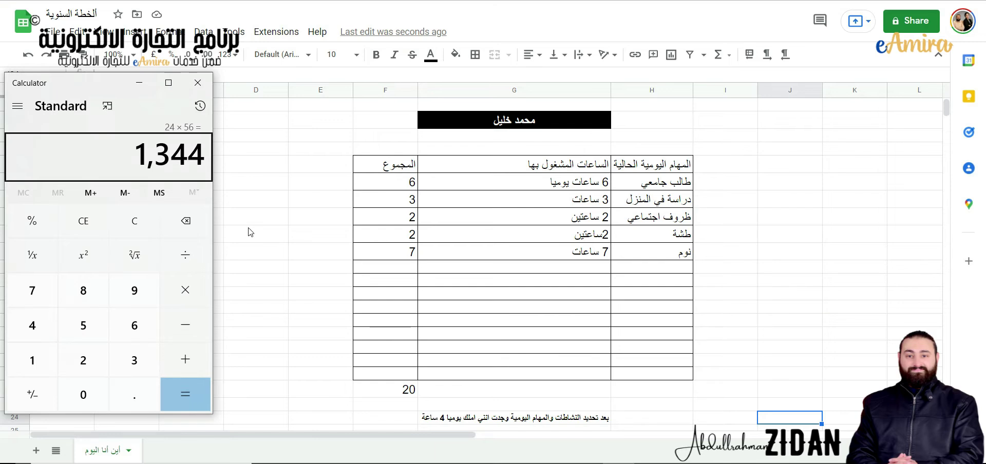
key(Escape)
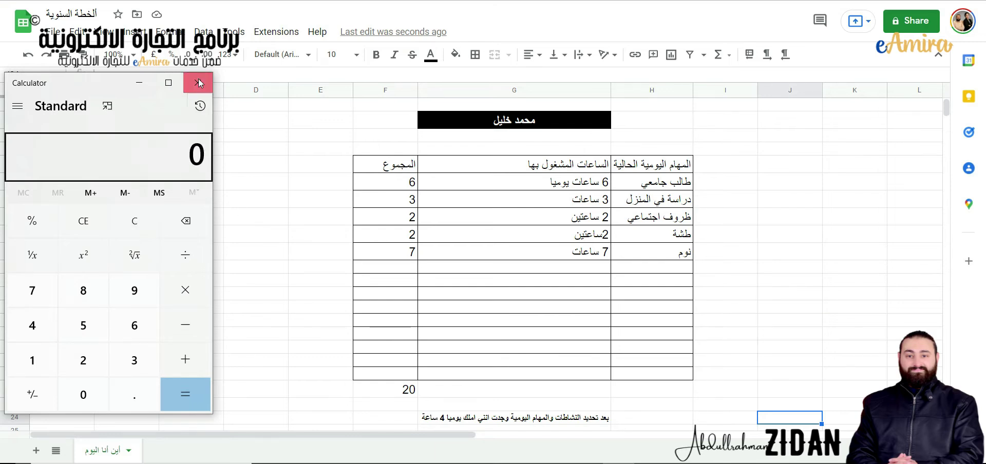
Close the calculator and bring back the yellow infographic page "مرحلة تحديد من انت اليوم"
click(198, 82)
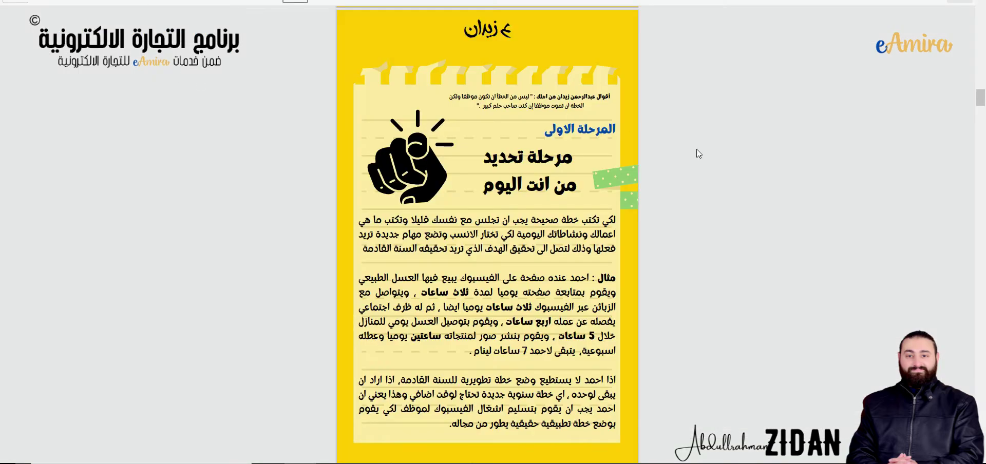
click(696, 152)
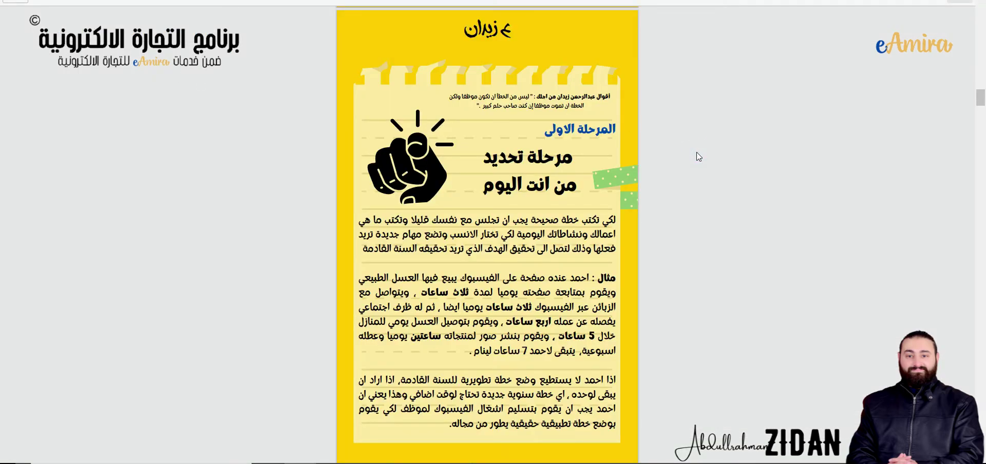
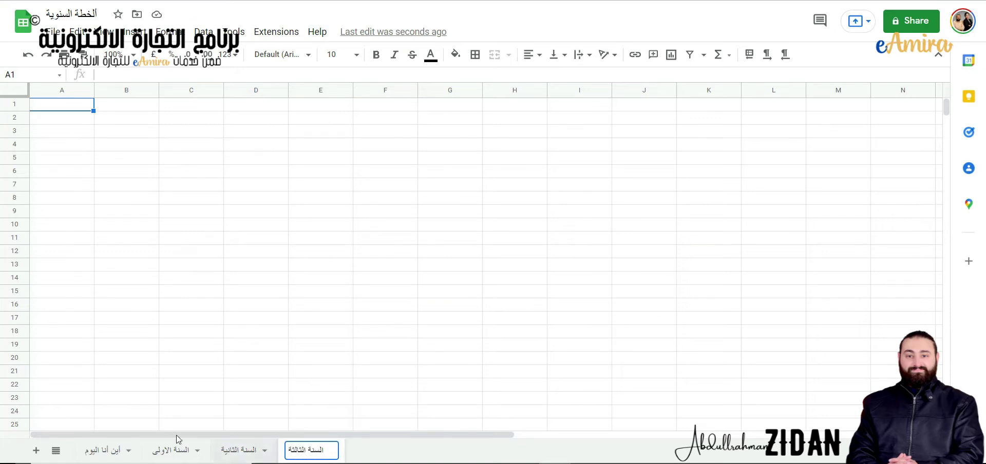
Add a new sheet and name it السنة الرابعة
click(36, 450)
double_click(367, 451)
text(السنة الرابعة)
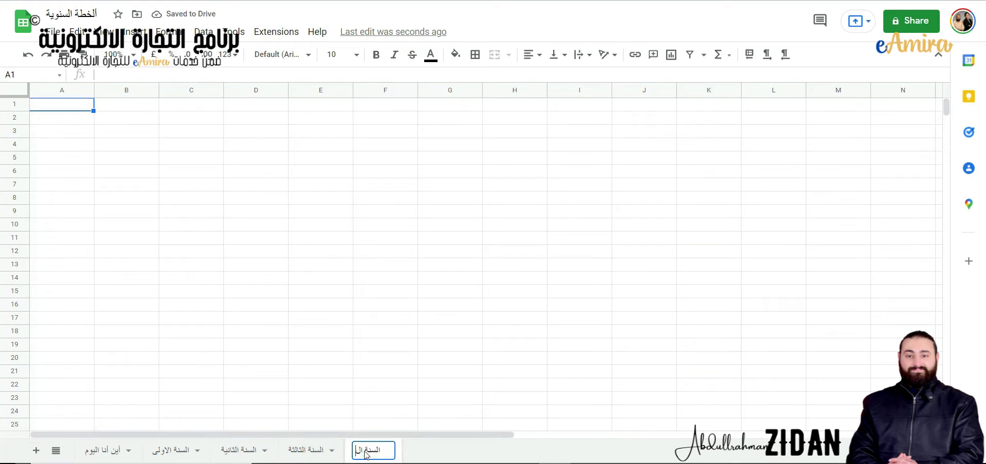
Add another sheet named السنة الخامسة, then go back to the السنة الاولى sheet
click(36, 451)
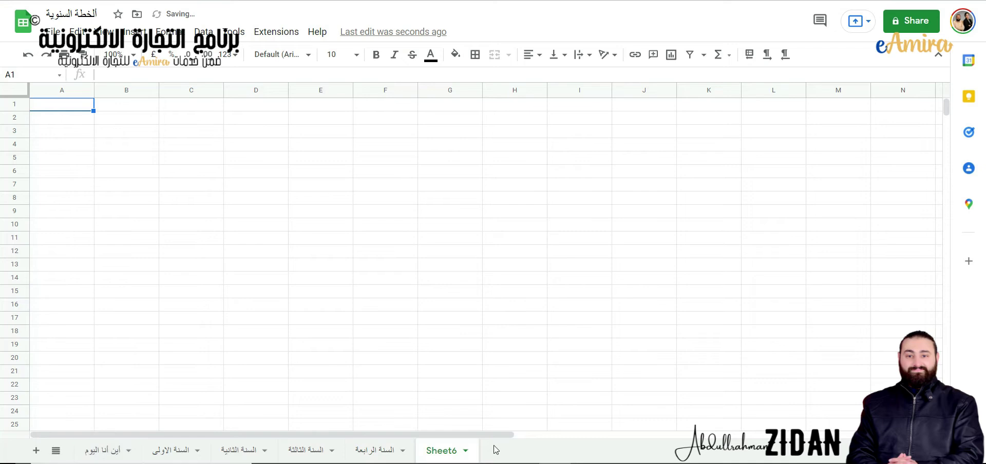
double_click(454, 451)
text(السنة الخامسة)
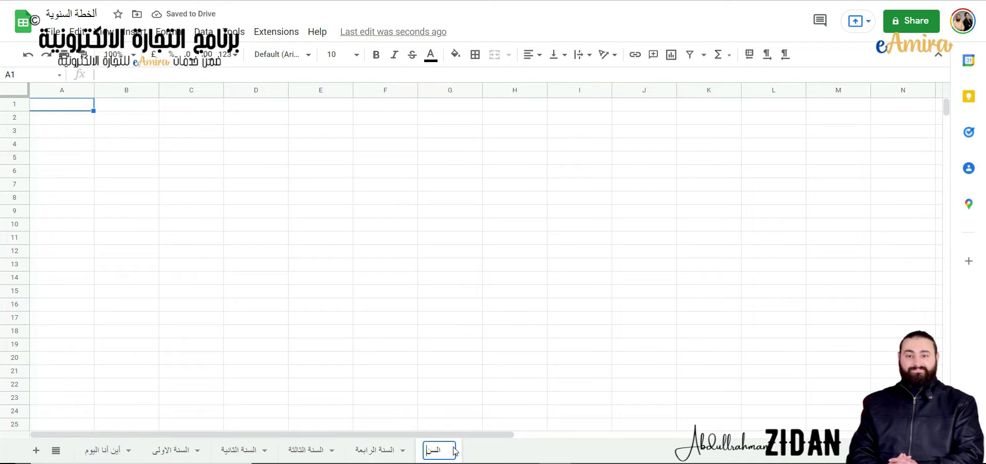
click(449, 369)
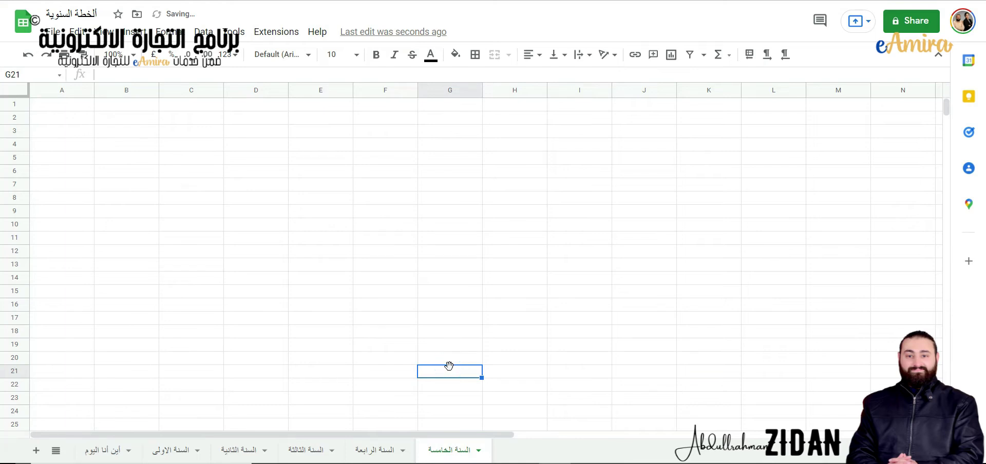
click(159, 451)
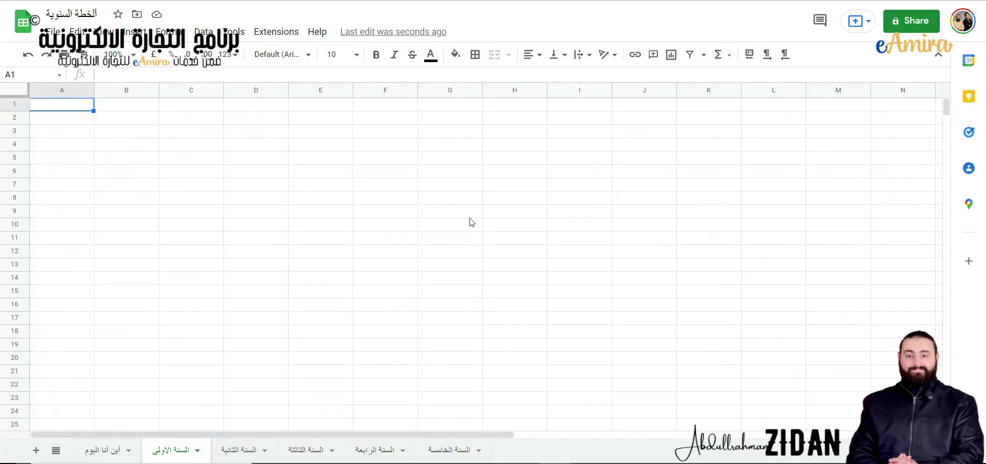
On السنة الاولى, add headers الهدف, قابل للقياس, قابل للتحقيق in row 6 and border the table area
click(111, 449)
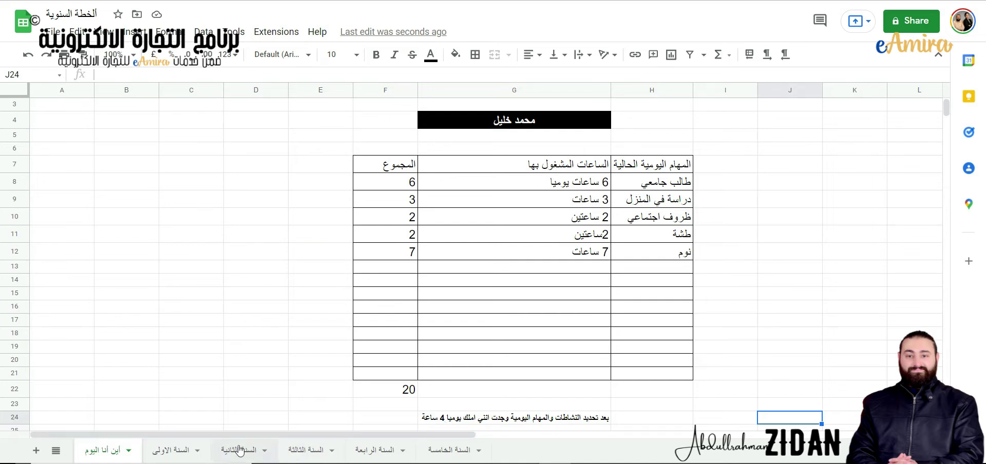
click(186, 450)
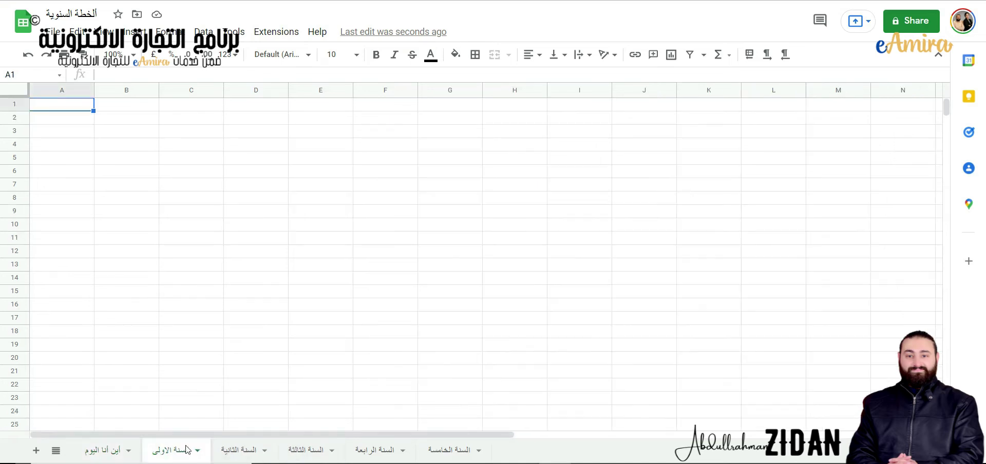
click(450, 177)
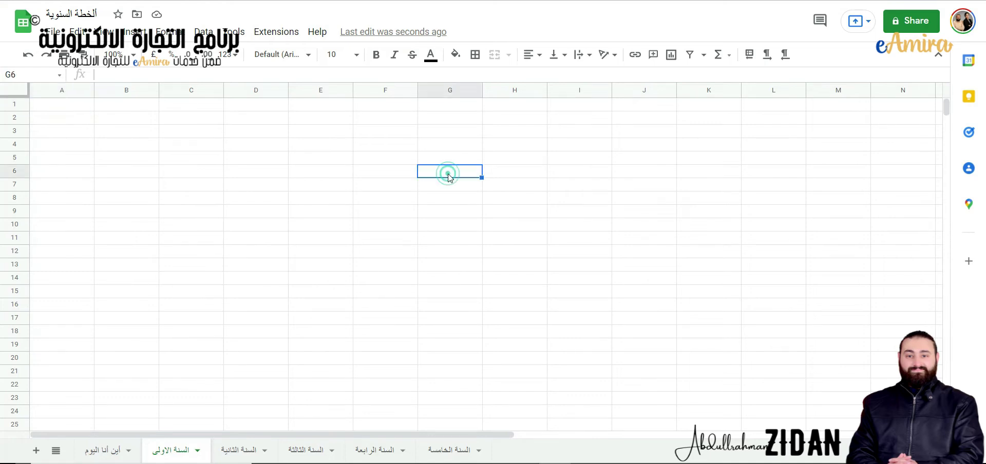
text(الهدف)
key(Left)
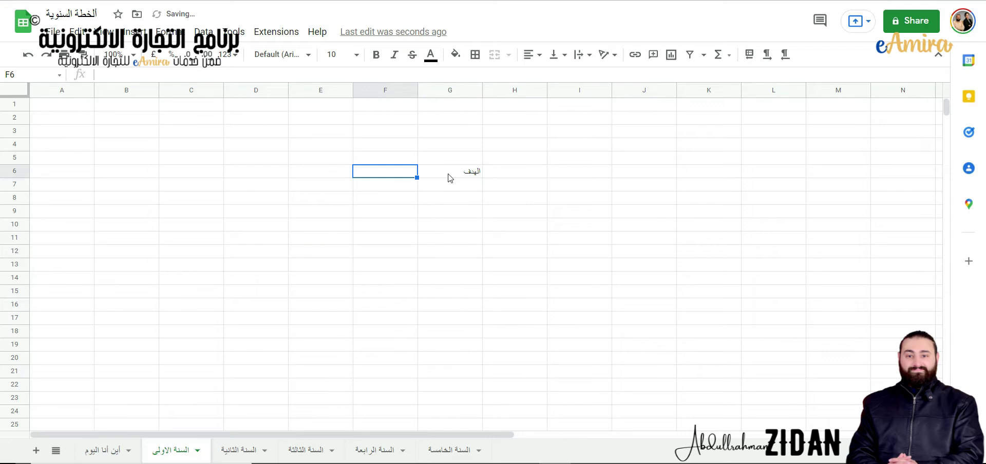
text(قابل للقياس)
key(Left)
text(قابل للتحقيق)
key(Return)
drag(448, 178, 333, 316)
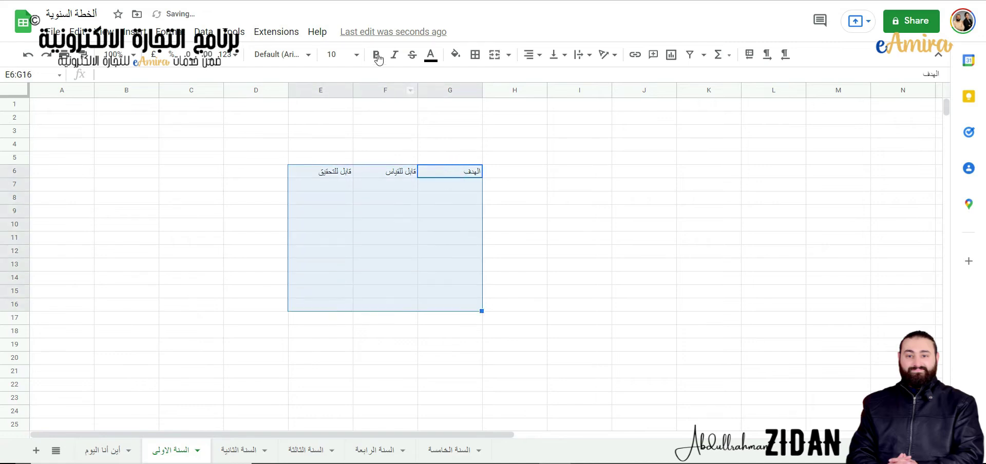
click(475, 54)
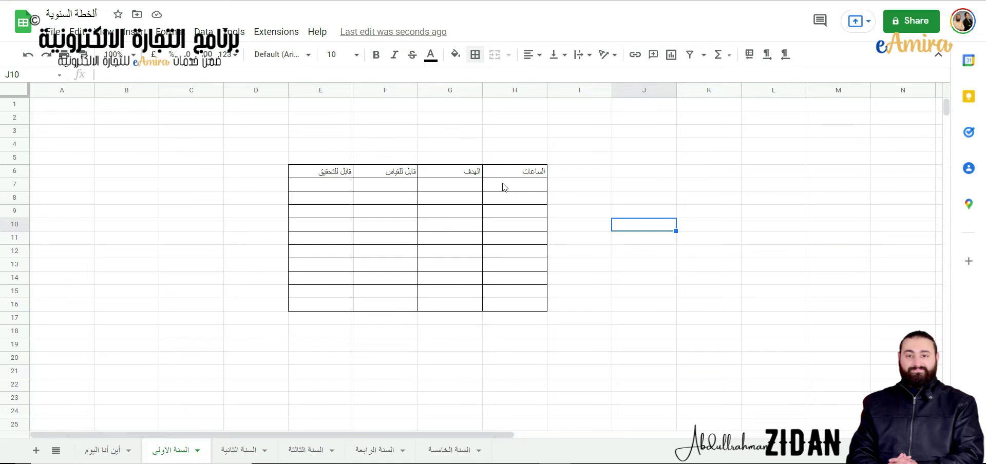
Enter hours 3 in H7 and 1 in H8
click(503, 187)
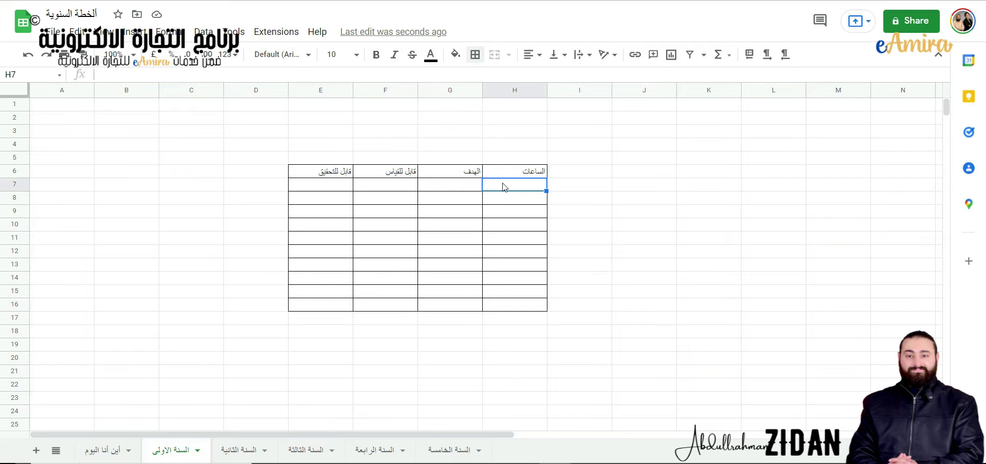
text(3)
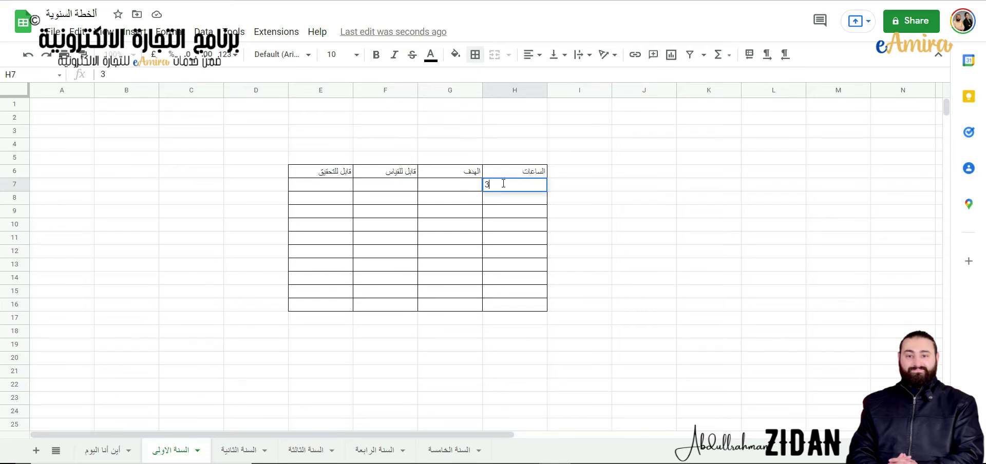
key(Return)
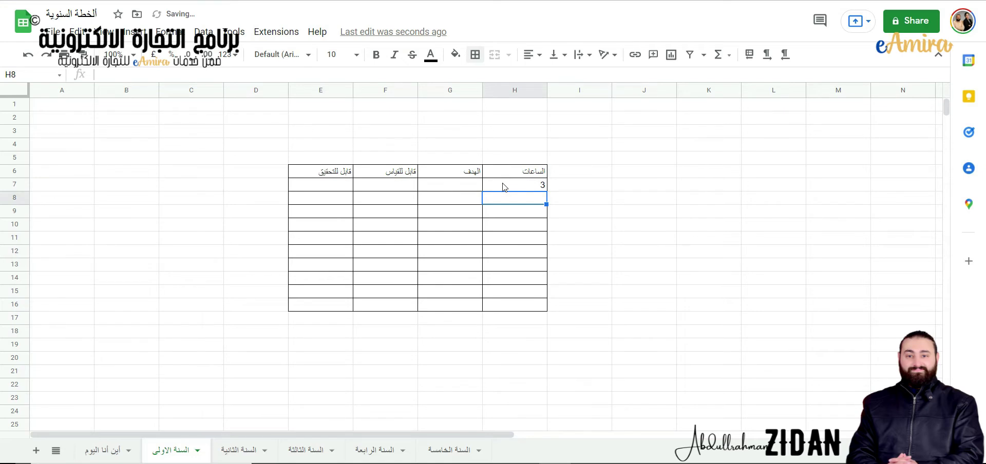
text(1)
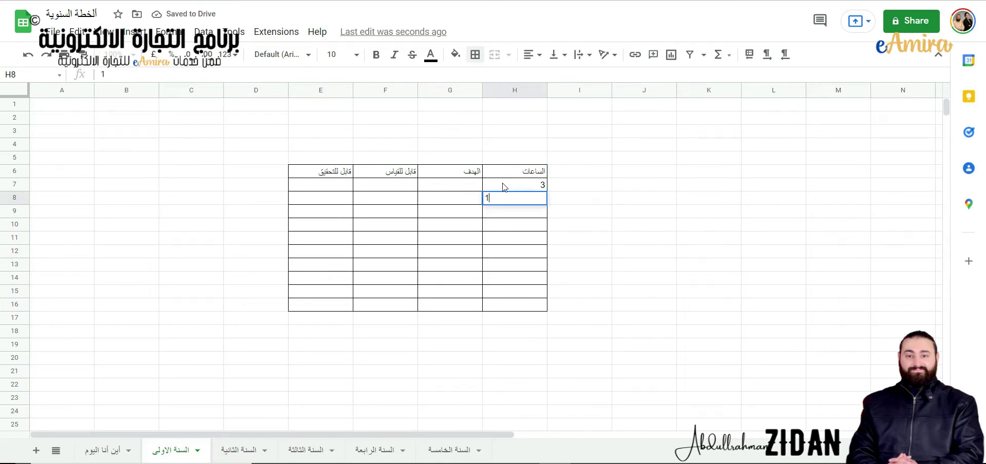
key(Left)
key(Up)
Widen column G and write the eBay e-commerce learning goal, finishing month 2, in G7
text(تعل)
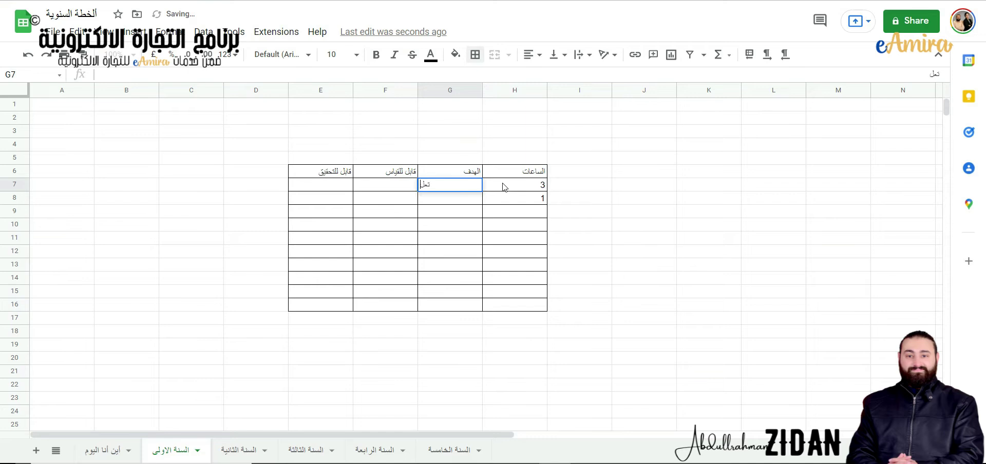
text(م التجارة الالكترو)
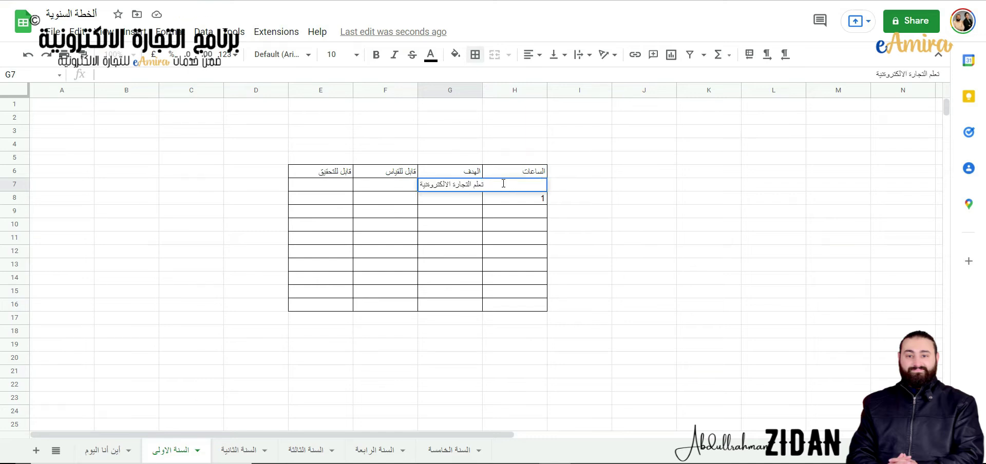
text(نية)
drag(481, 88, 580, 97)
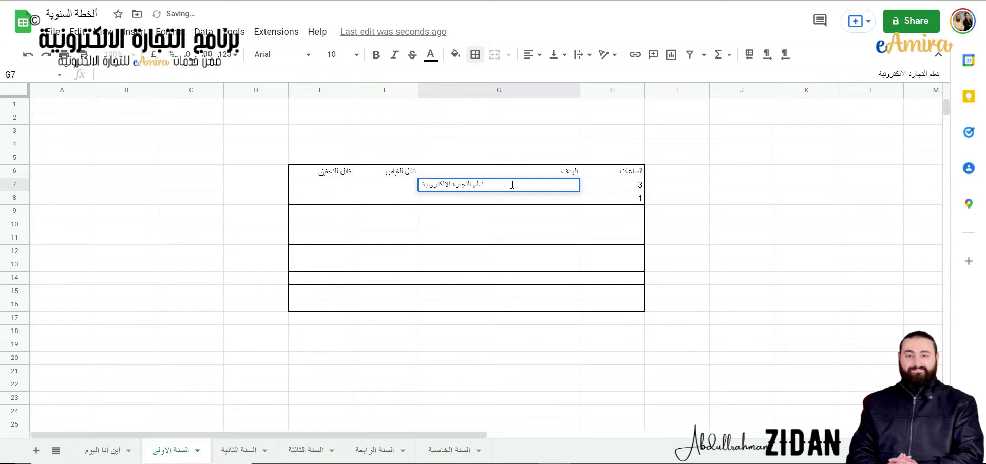
text(لل)
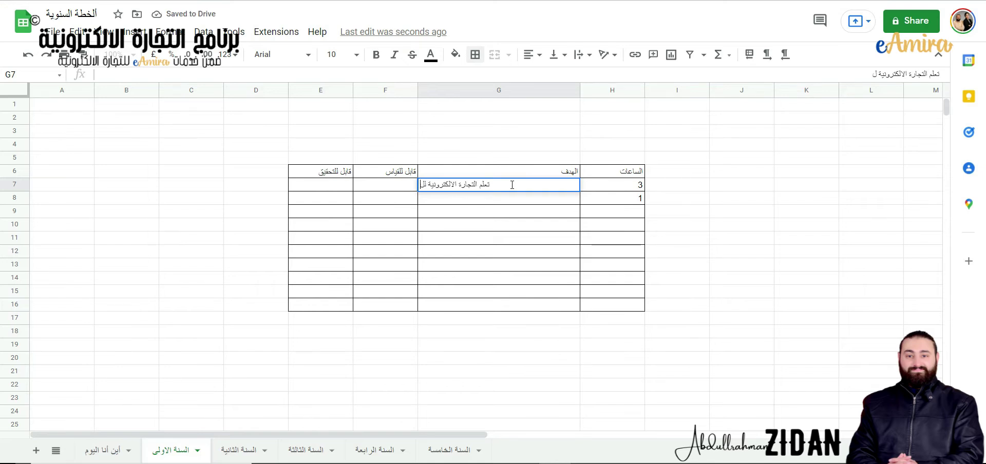
text(شهر الا)
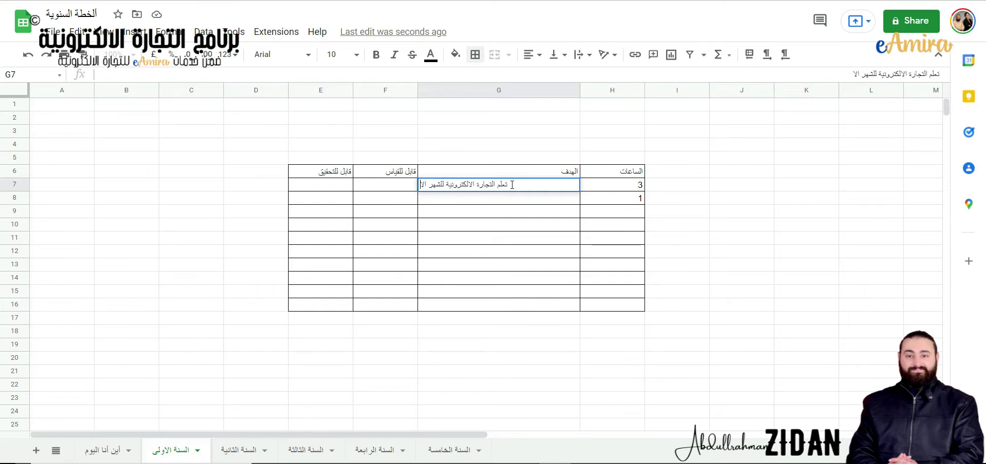
text(ول من السنة)
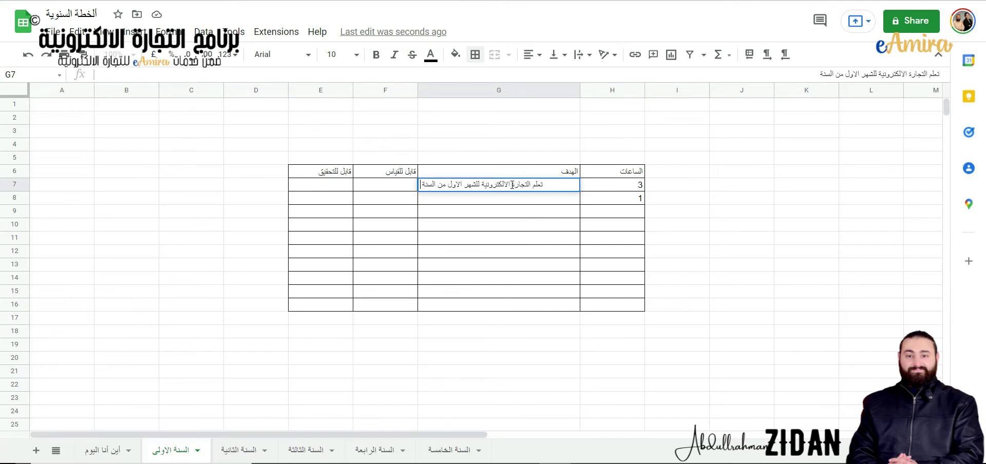
text( لموقع ايباي والت)
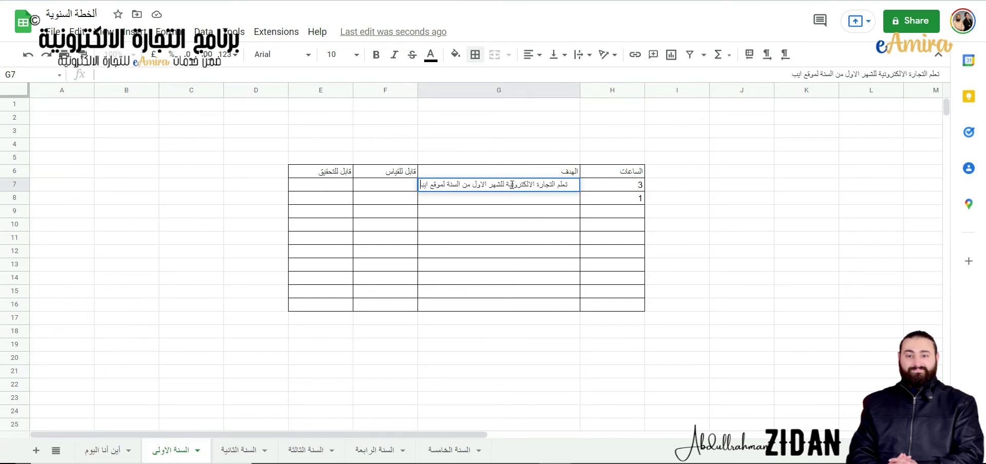
text(طبي)
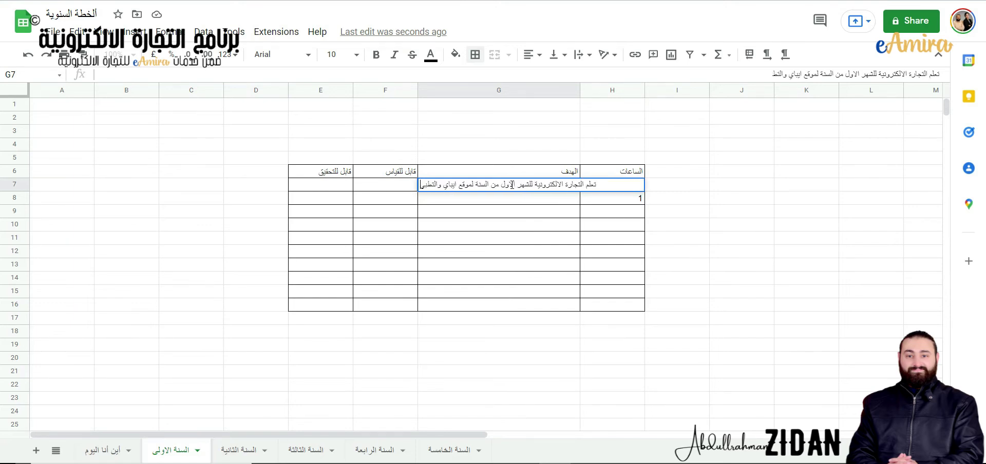
text(ق ف)
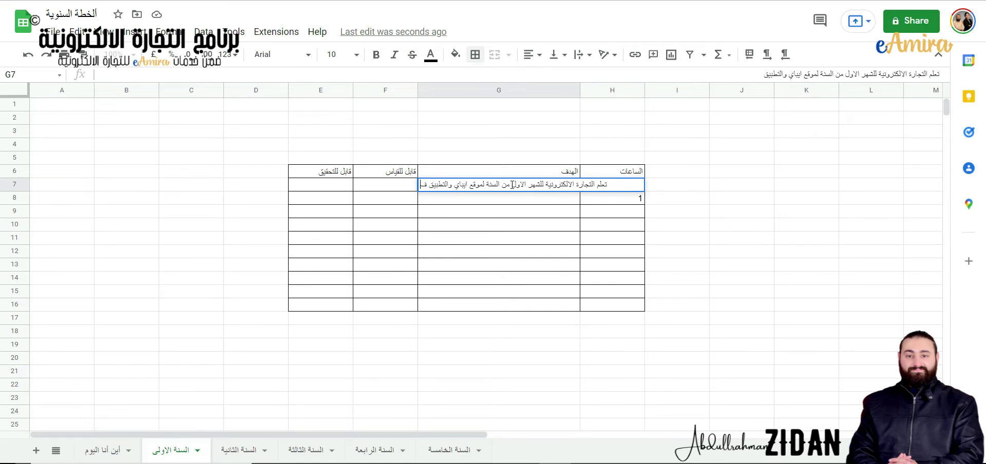
text(ورا الانتهاء ف)
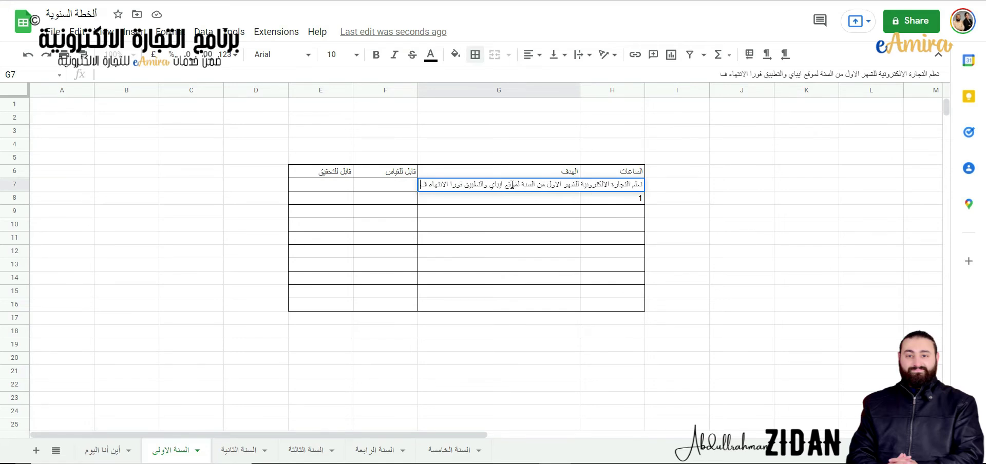
text(ي الشهر رقم 2)
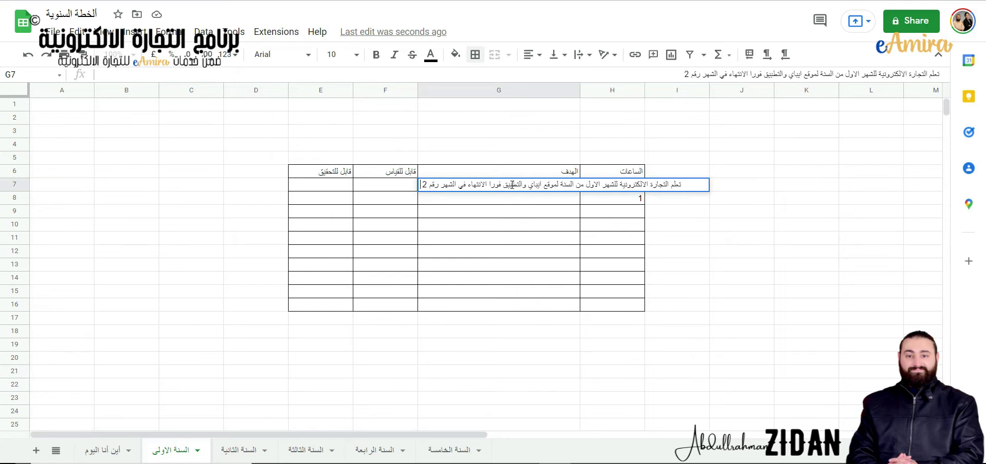
key(Return)
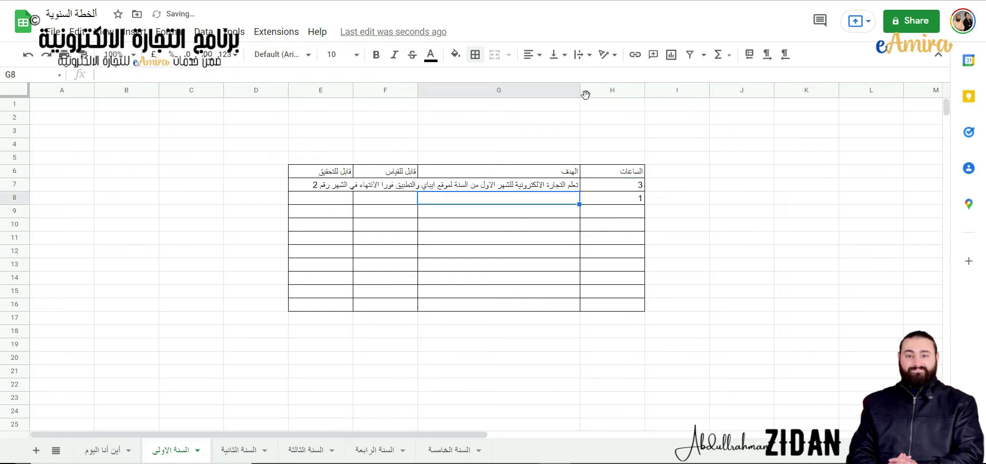
Auto-fit column G and mark the first goal نعم in F7 and E7
double_click(579, 90)
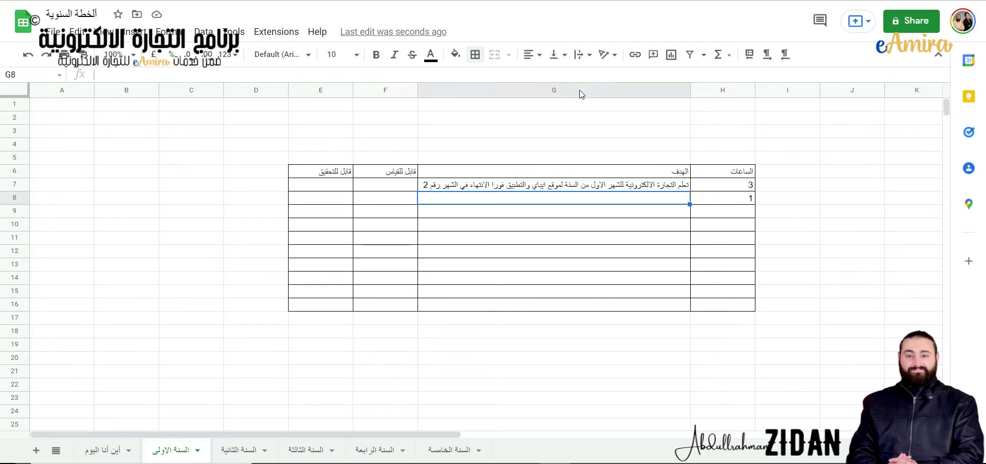
click(391, 184)
text(نجا)
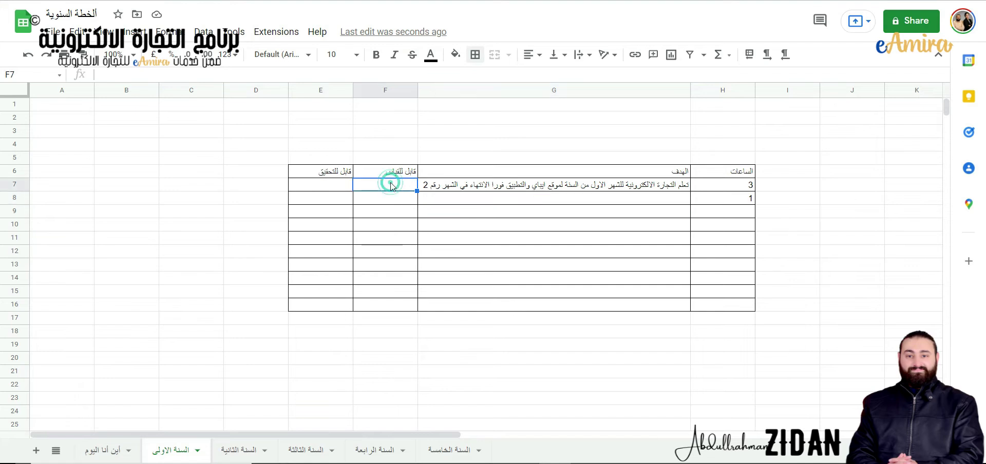
key(Left)
text(نعم)
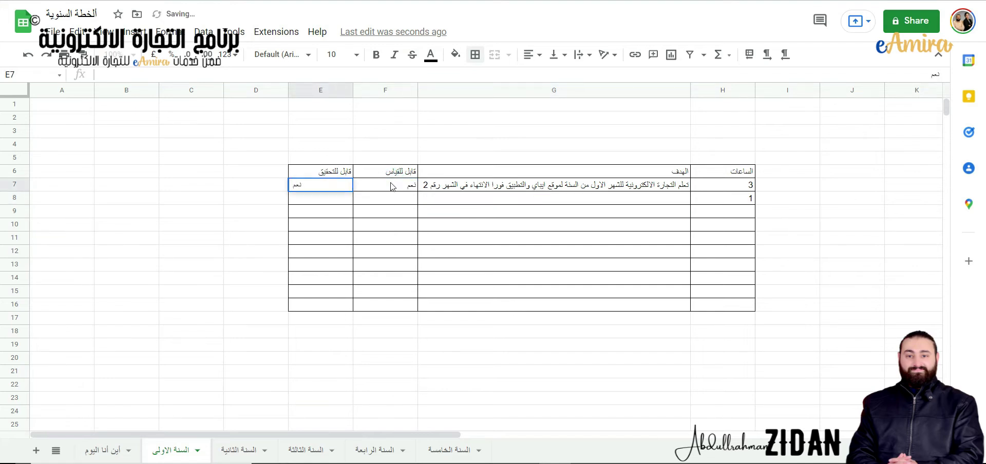
key(Return)
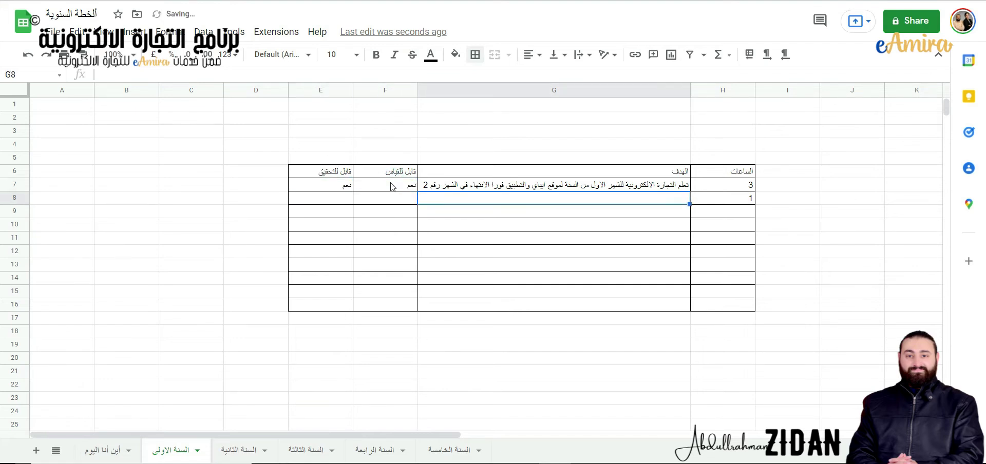
Write the second goal in G8: 10 English words daily plus half an hour of Cambly speaking
text(تعلم)
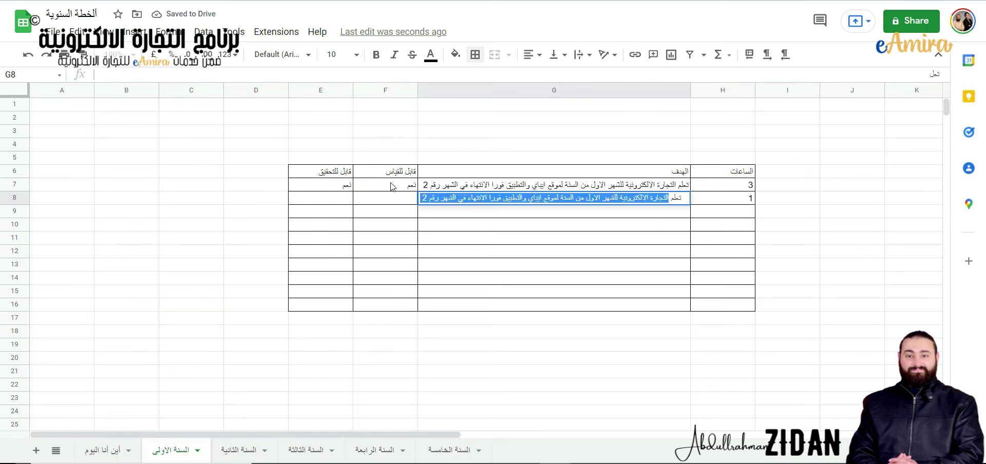
text( 10 كلمات ي)
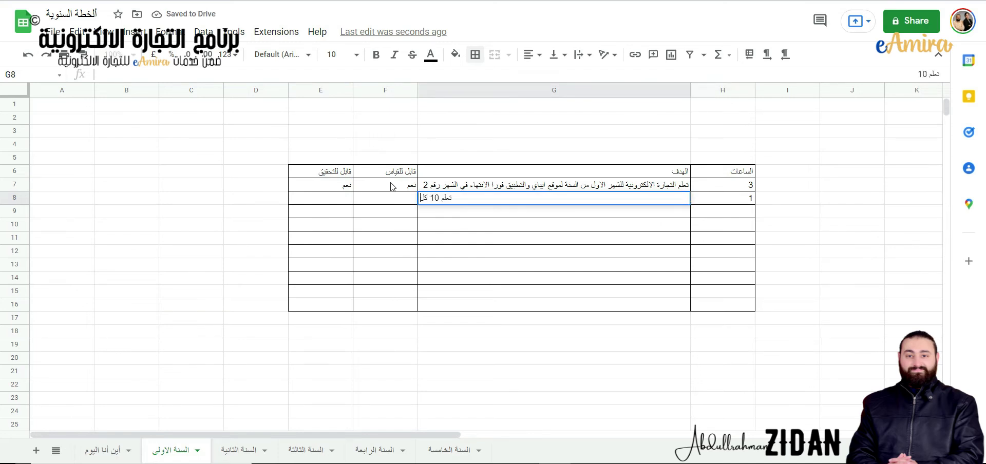
text(وم)
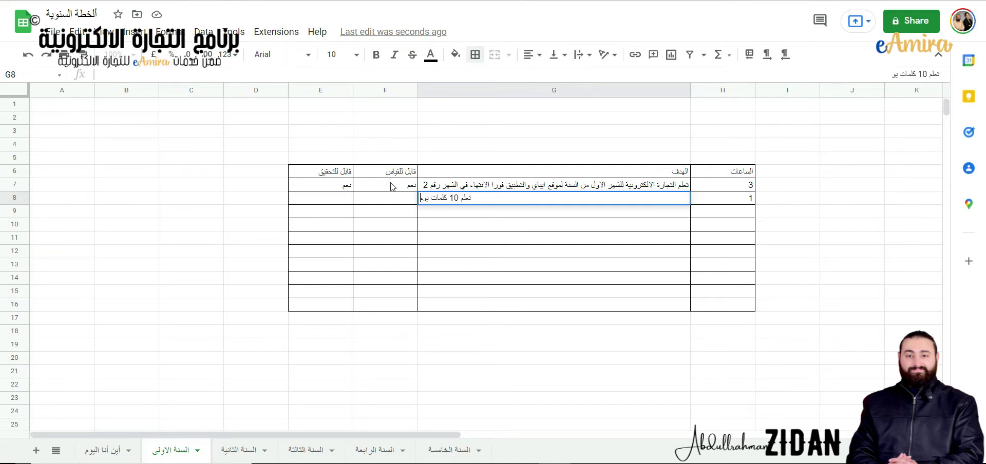
text(ية من اللغ الانجل)
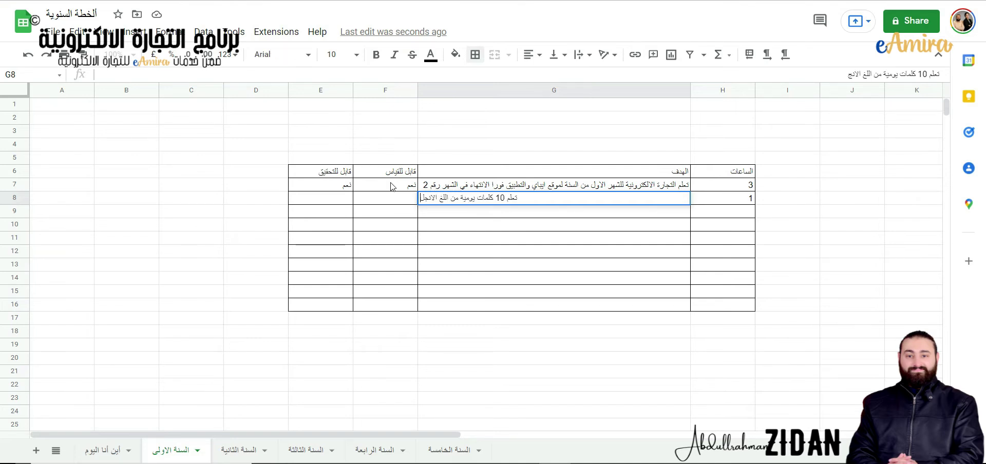
text(يزي اول نصف ساعة والت)
text(حدث مهم)
key(BackSpace)
key(BackSpace)
text(ع كامي)
text(لي لمدة نصف)
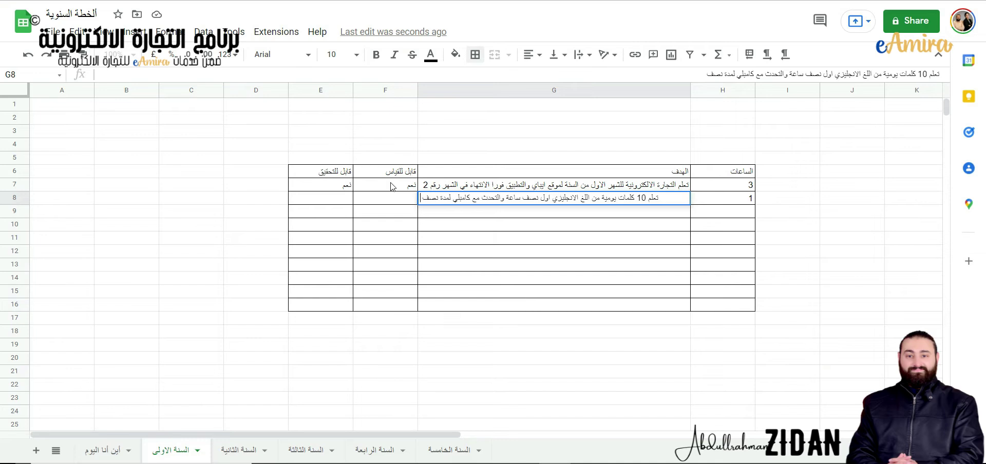
text( ساعة)
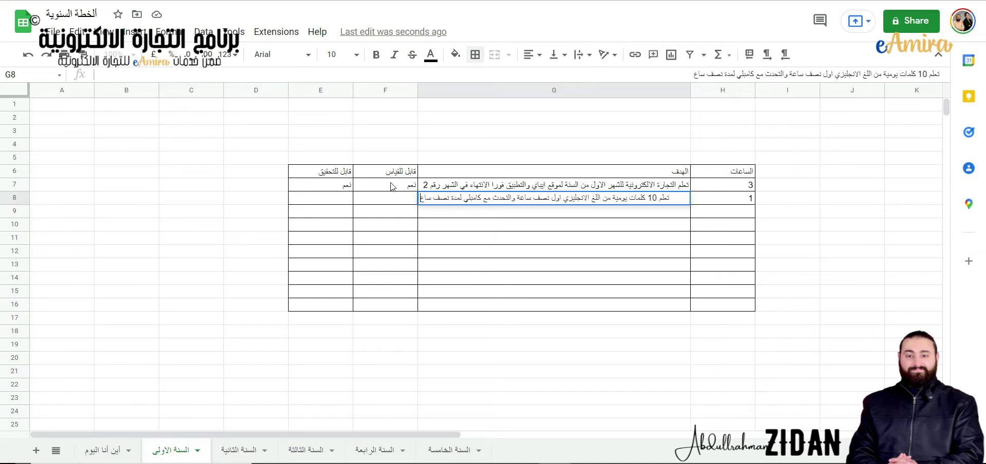
key(ctrl+Return)
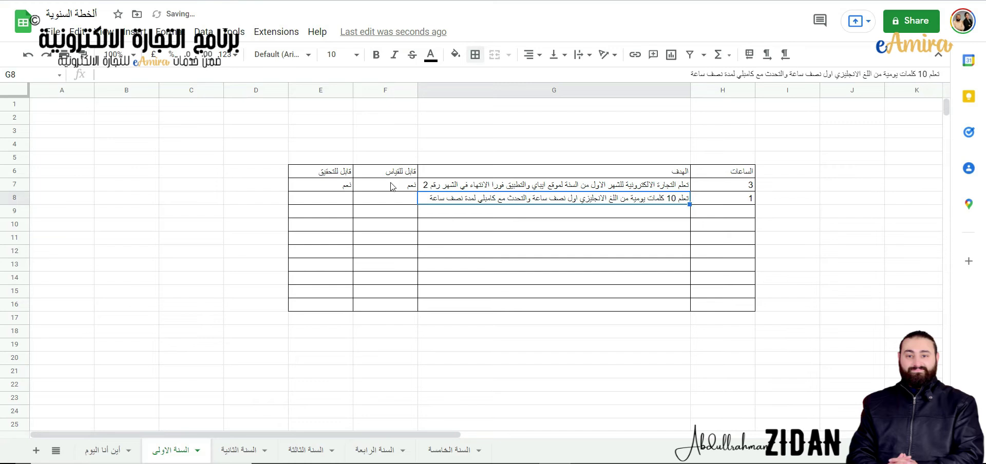
Mark row 8 measurable and achievable with نعم, then launch the Calculator
key(Left)
text(نعم)
key(Left)
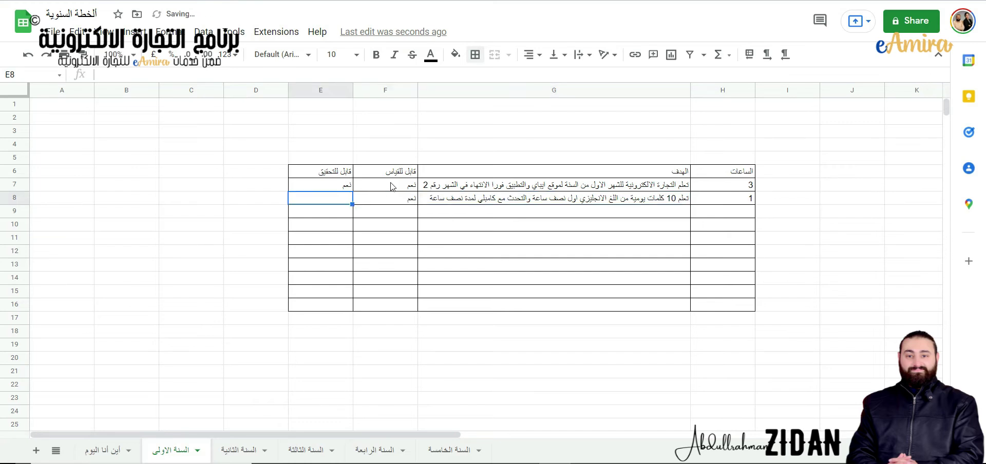
text(نعم)
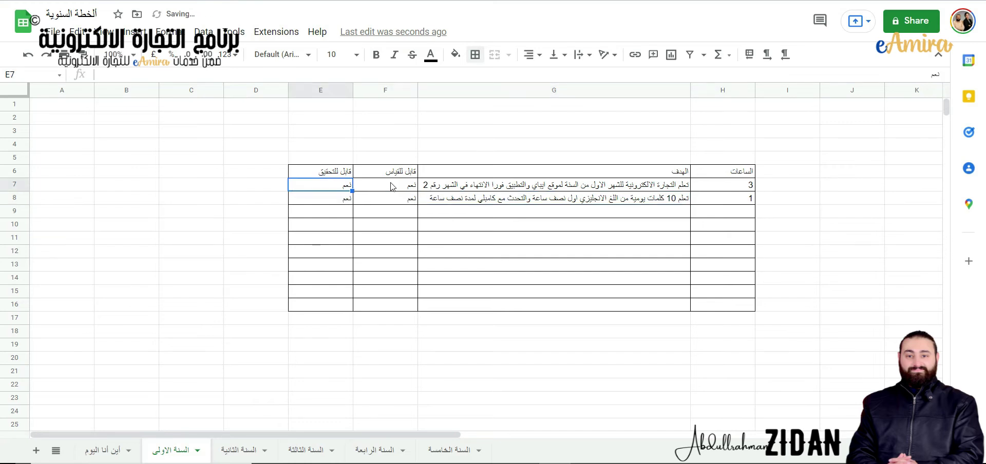
key(Return)
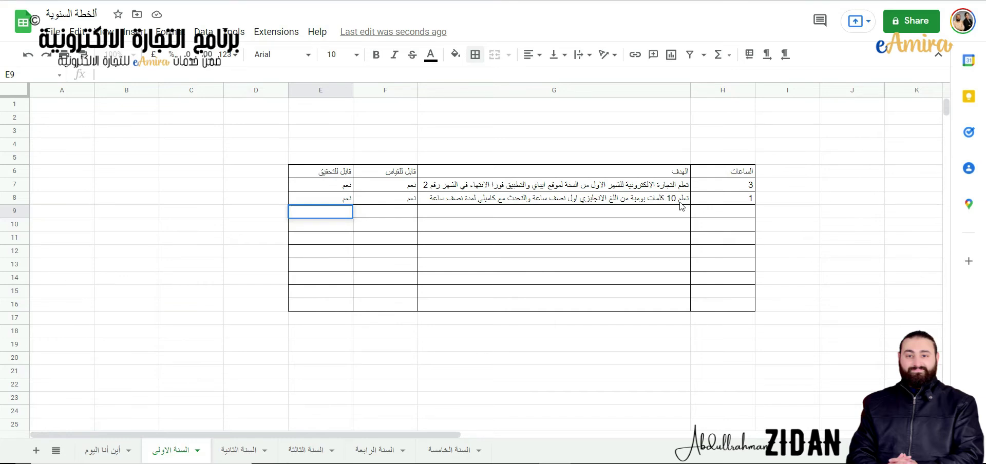
click(681, 202)
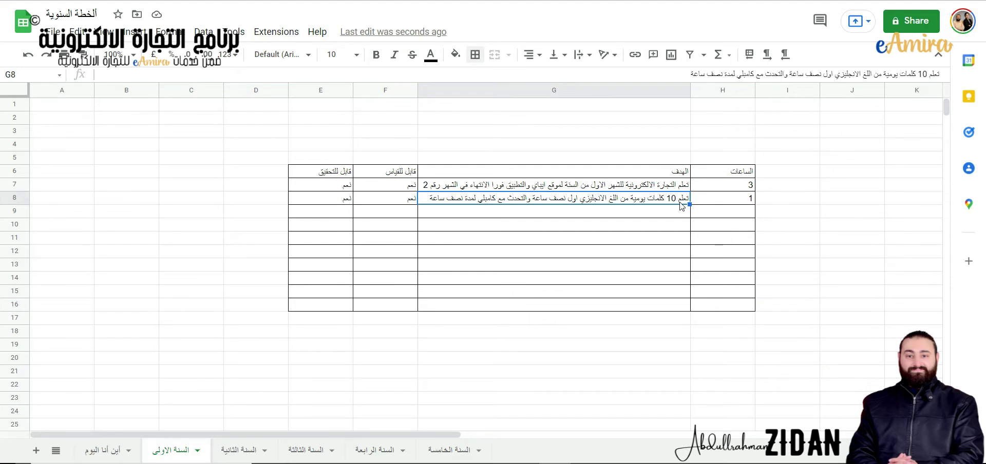
key(XF86Calculator)
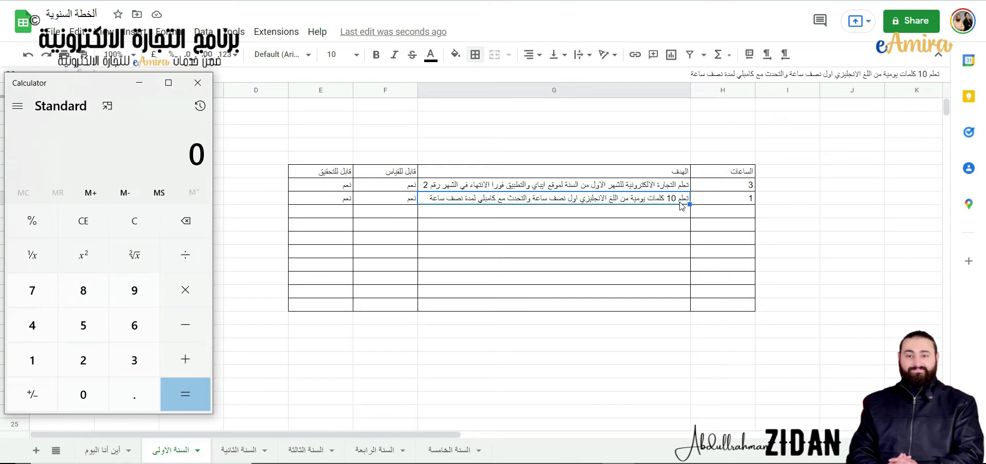
Close the Calculator window
click(193, 88)
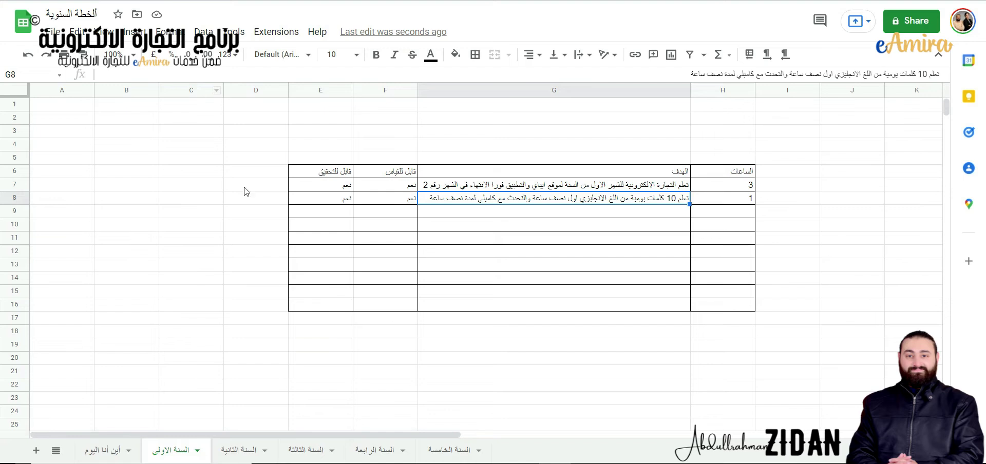
On the أين أنا اليوم sheet, type ملاحظة in I7 and التخرج سنة 2023 in I8
click(428, 331)
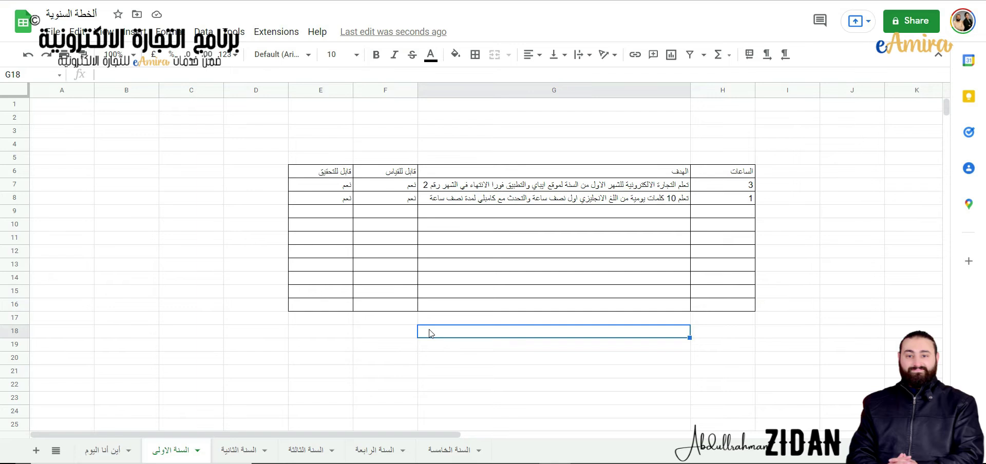
click(102, 452)
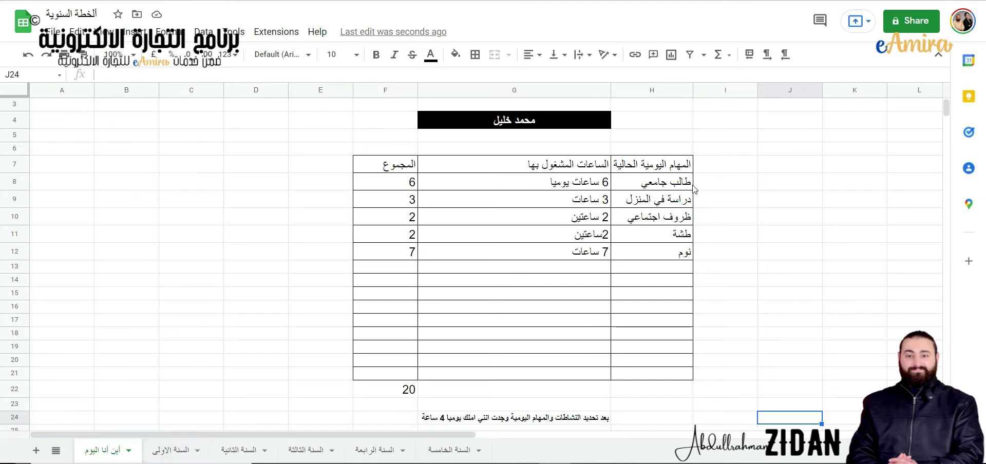
click(719, 165)
text(م)
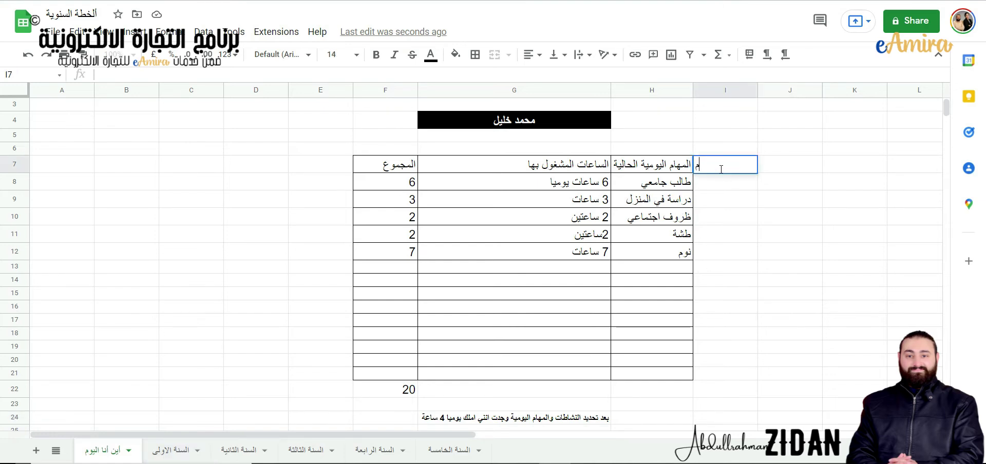
text(لاحظة)
key(Return)
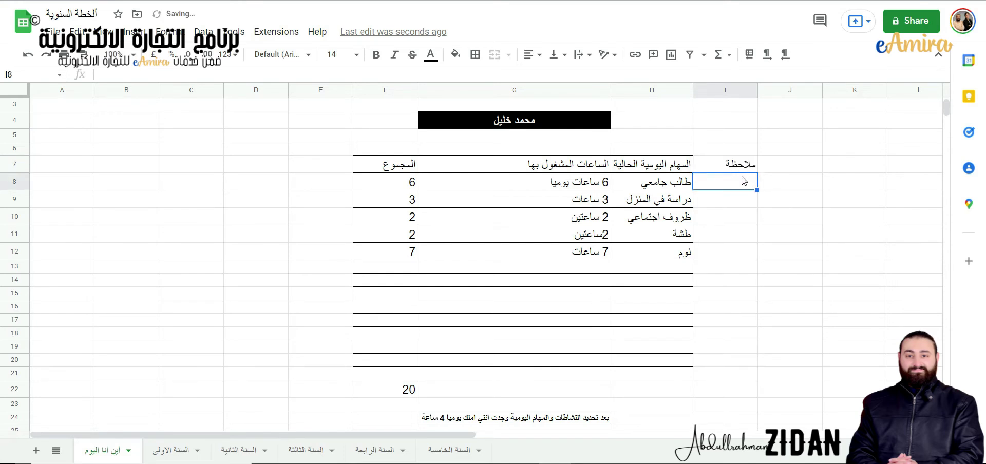
text(التخرج)
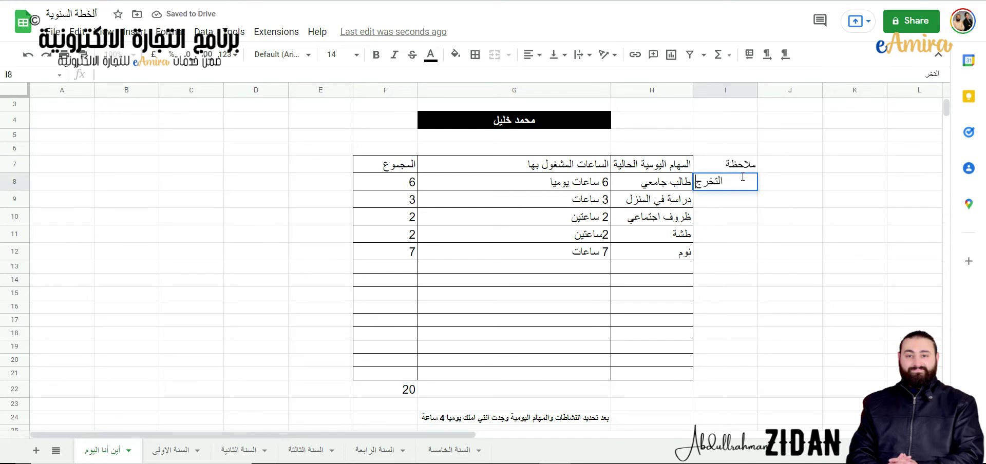
text( سنة)
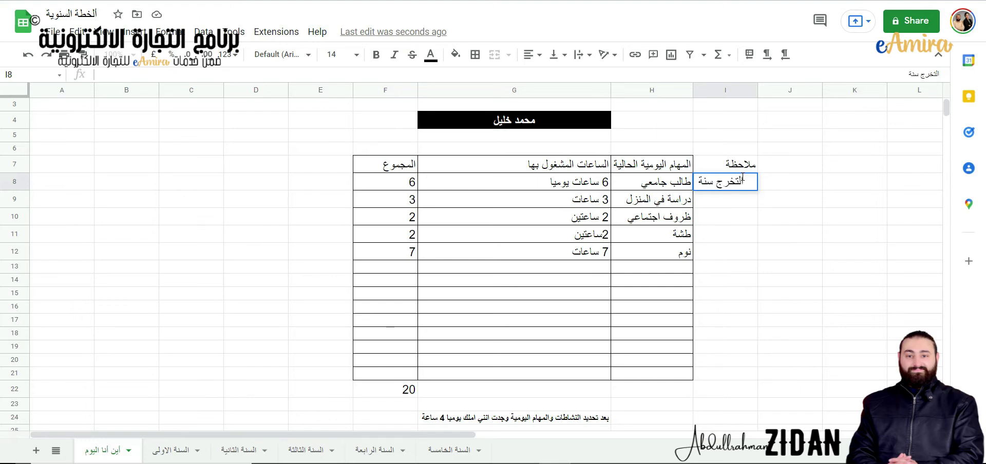
text( 2023)
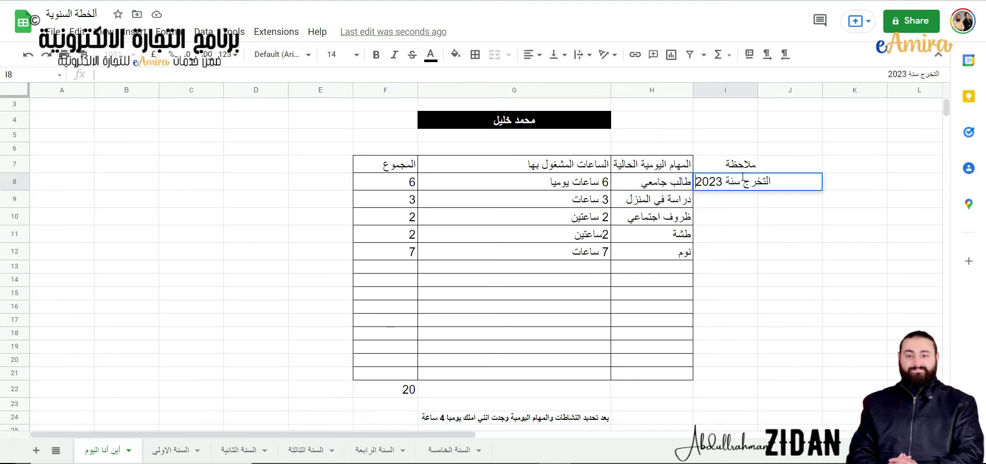
key(Return)
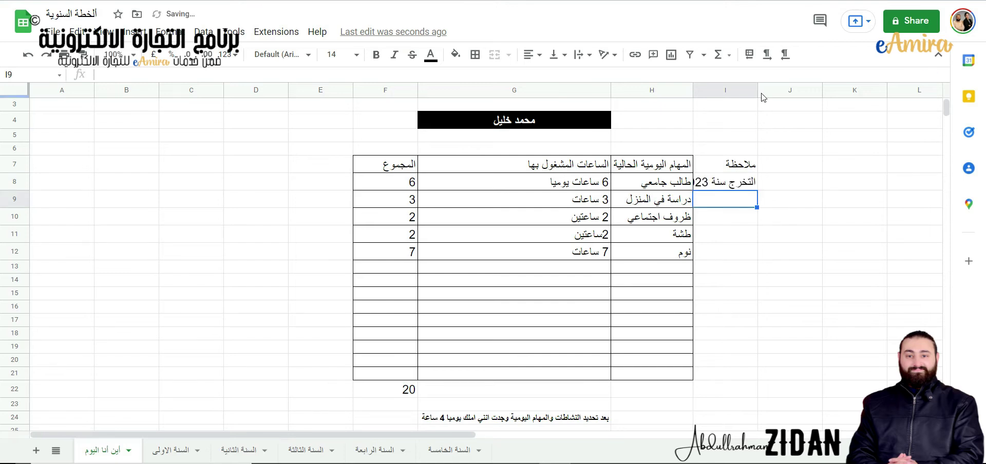
Auto-fit column I, then clear both notes from I7 and I8
double_click(757, 91)
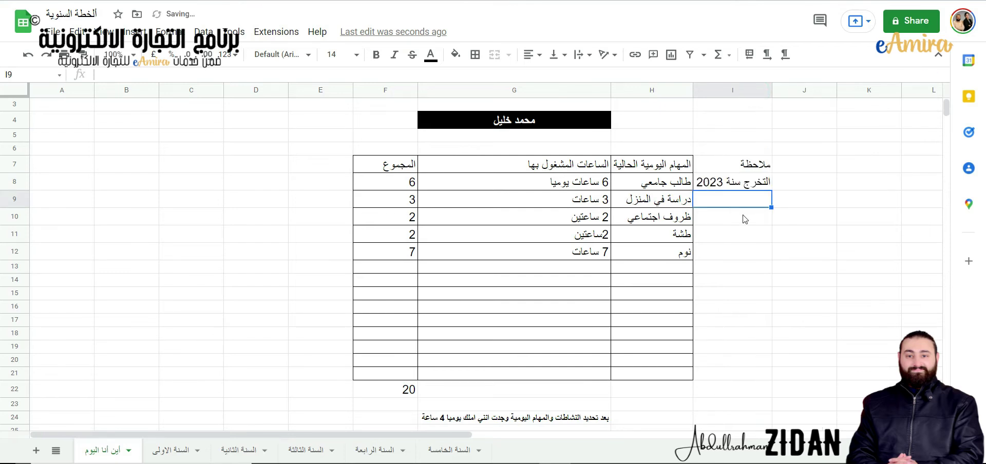
click(750, 167)
key(Delete)
text(2023)
key(BackSpace)
key(BackSpace)
key(BackSpace)
key(BackSpace)
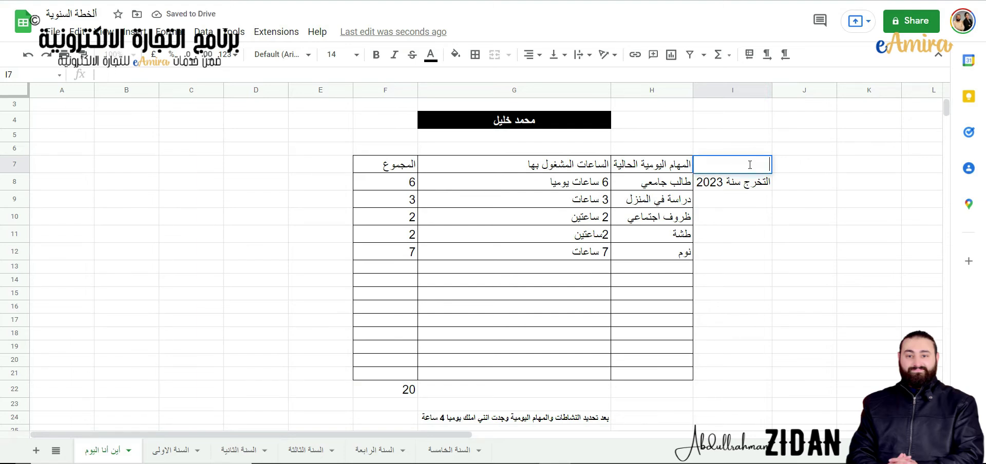
key(Return)
key(Delete)
click(749, 166)
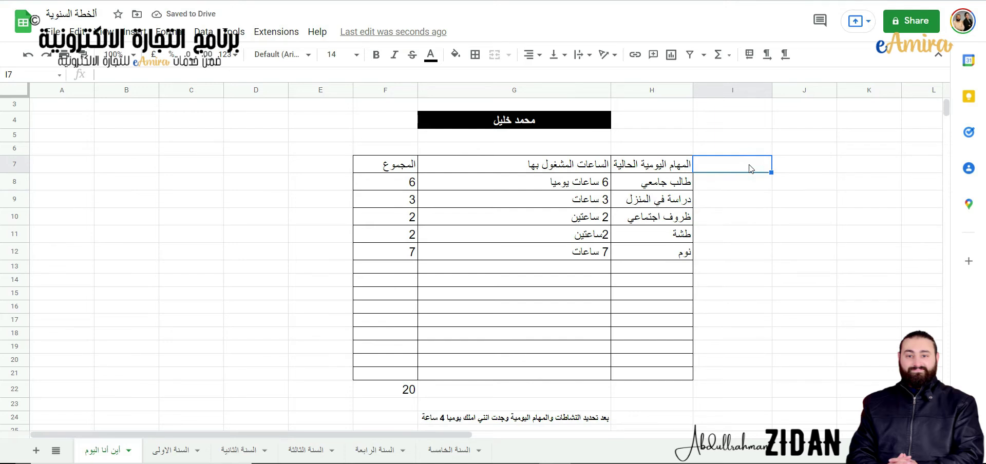
click(174, 454)
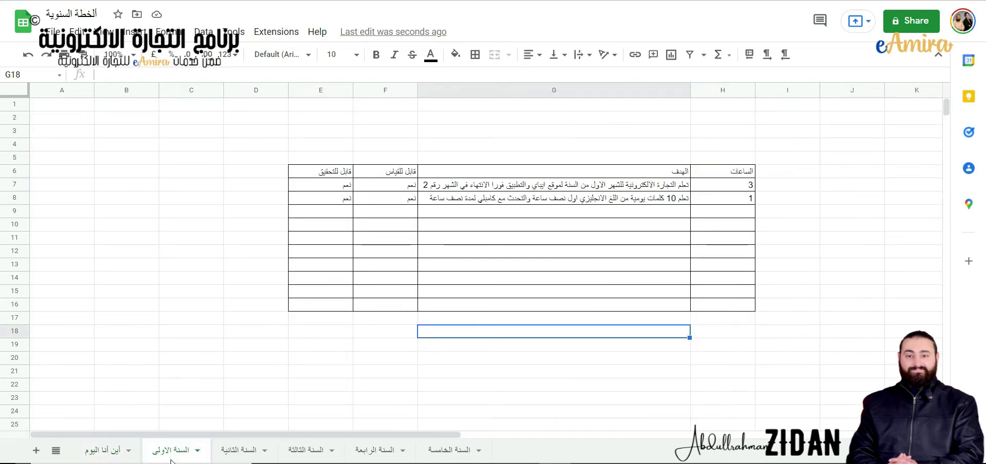
click(113, 459)
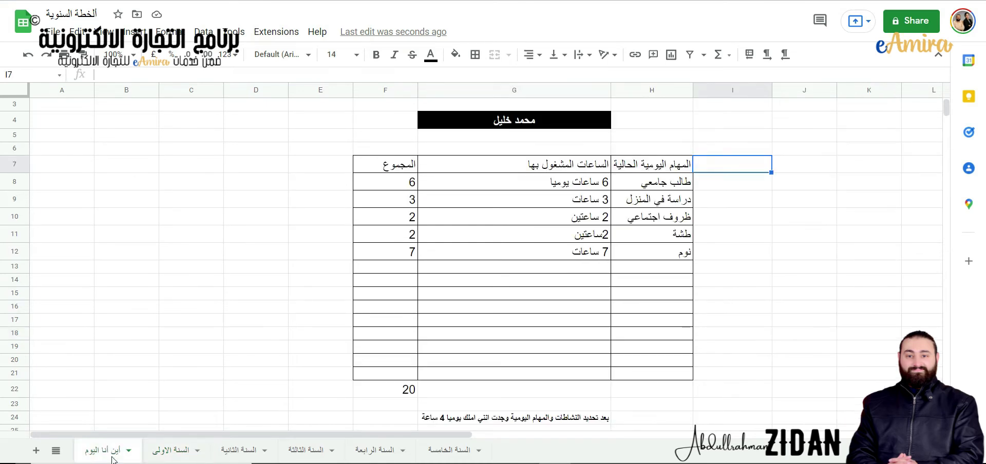
Put 2023 as the heading in I7, followed by تخرج and لا يوجد below it
click(741, 157)
text(2023)
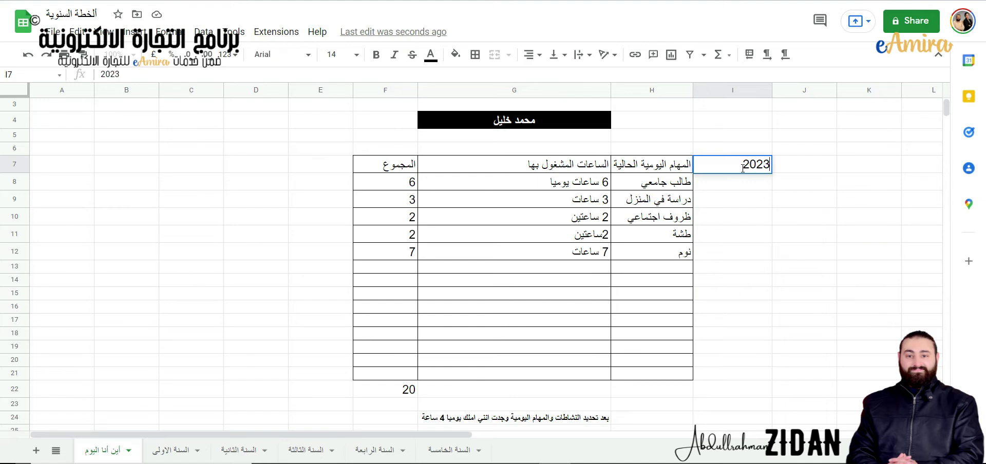
key(Return)
text(تخرج)
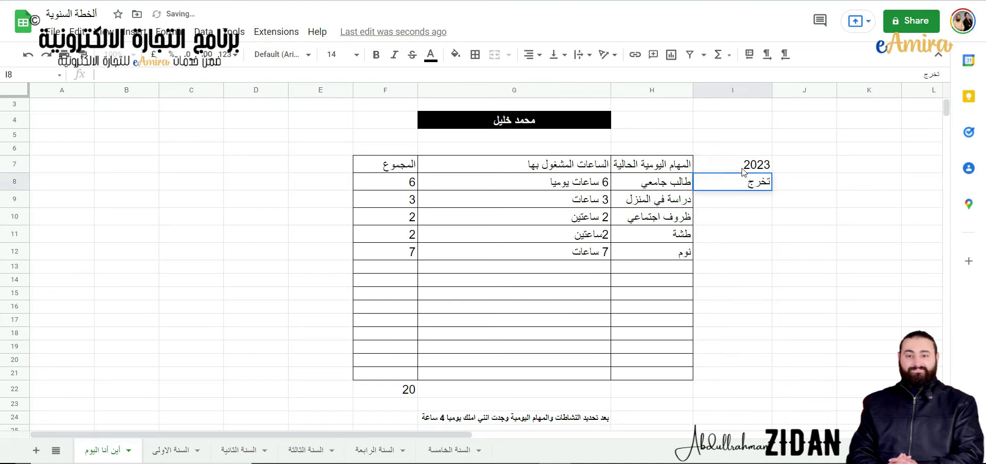
key(Return)
text(لا)
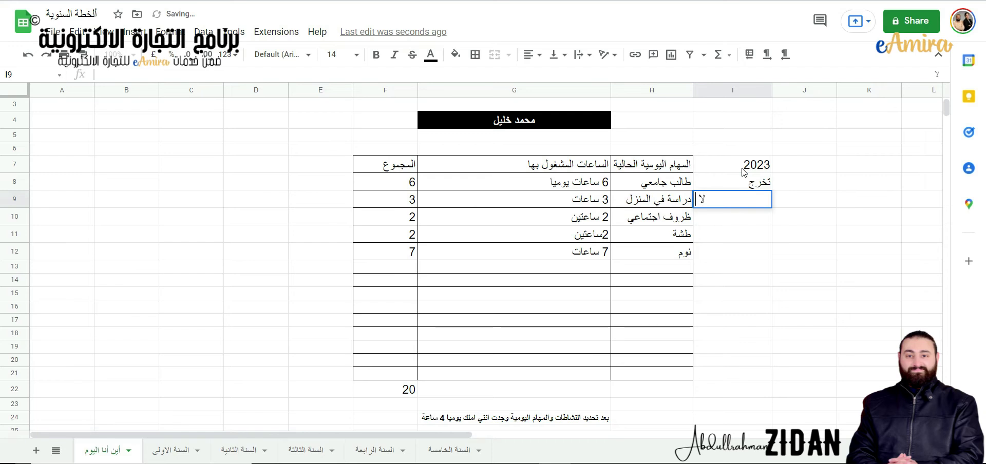
text( يوجد)
key(Return)
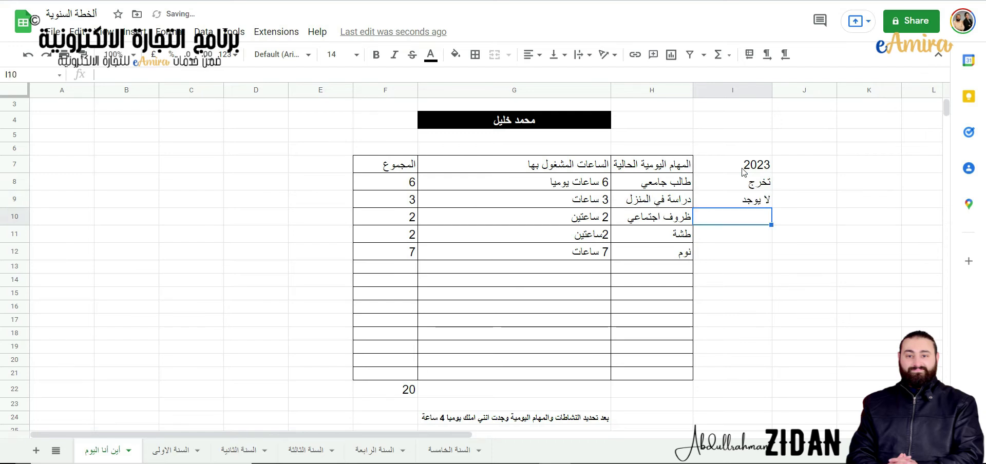
Add the notes يوجد, يوجد ولكن يوم واحد and قلل ساعة in the next rows
text(يوجد)
key(Return)
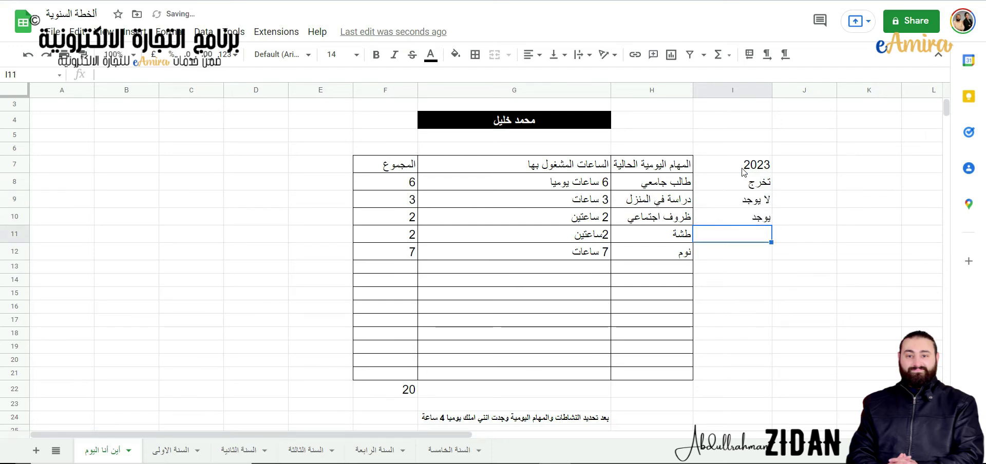
text(يوجد و)
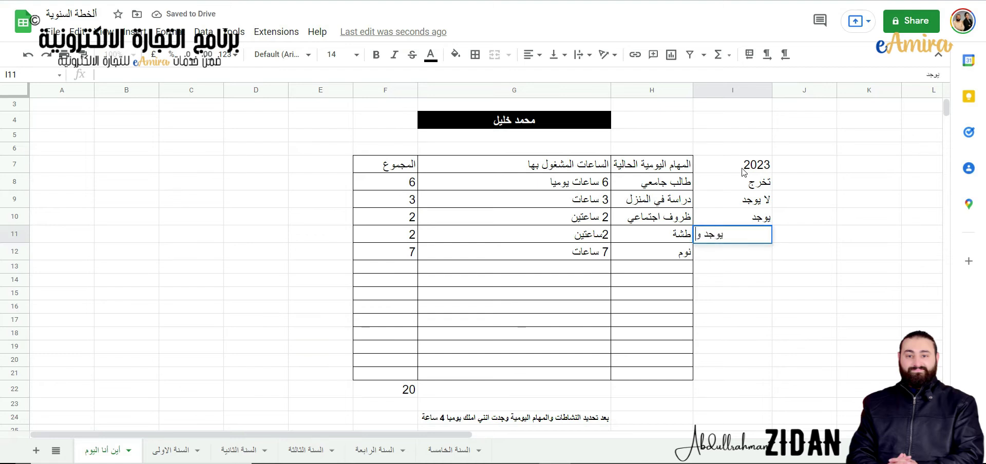
text(لكن ب)
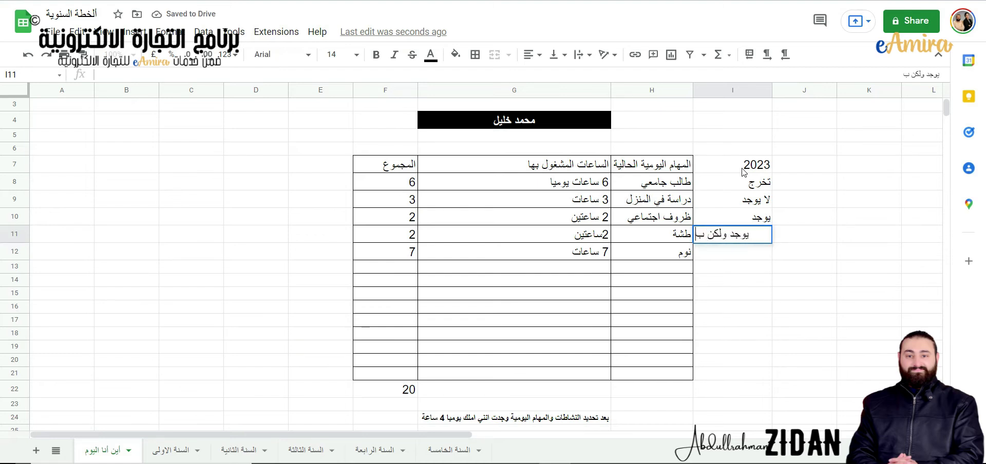
key(BackSpace)
text(يوم و)
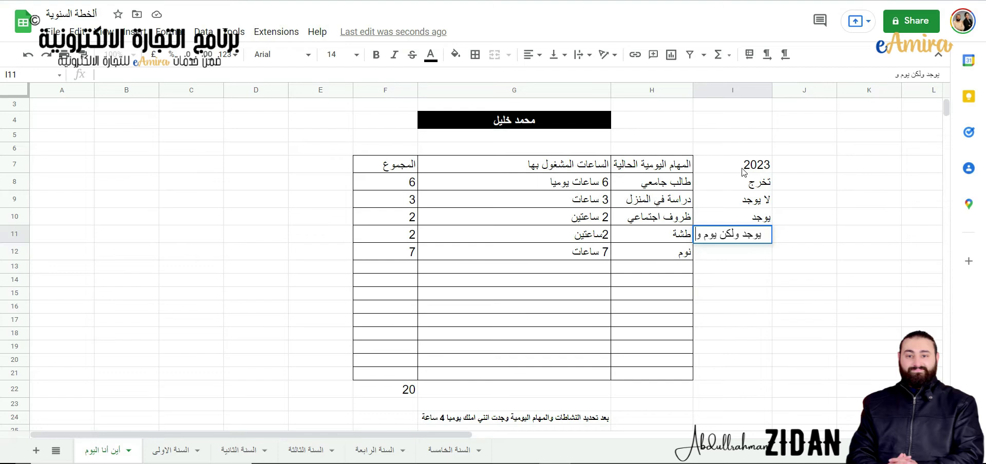
text(احد)
key(Return)
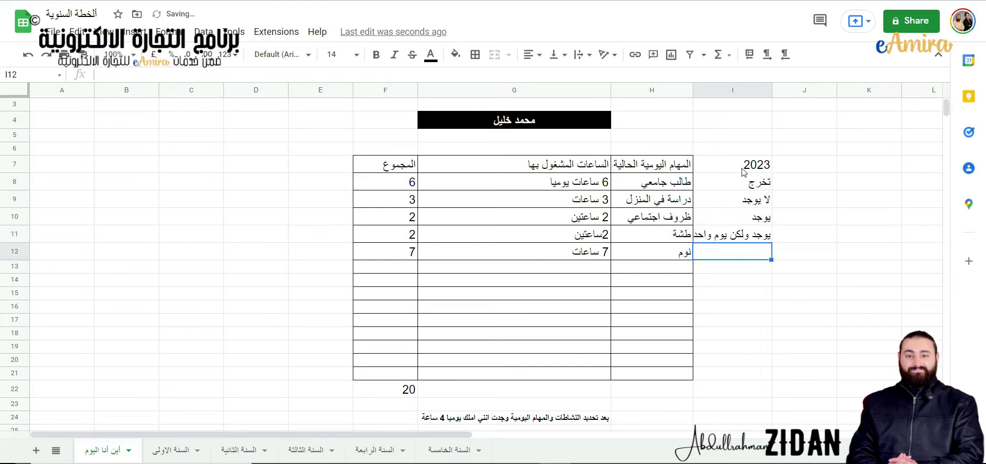
text(قلل ساعة)
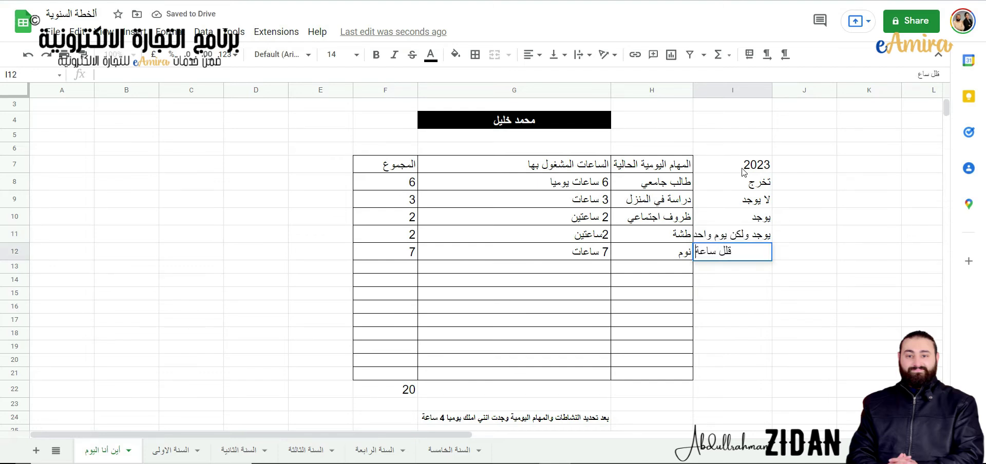
key(Return)
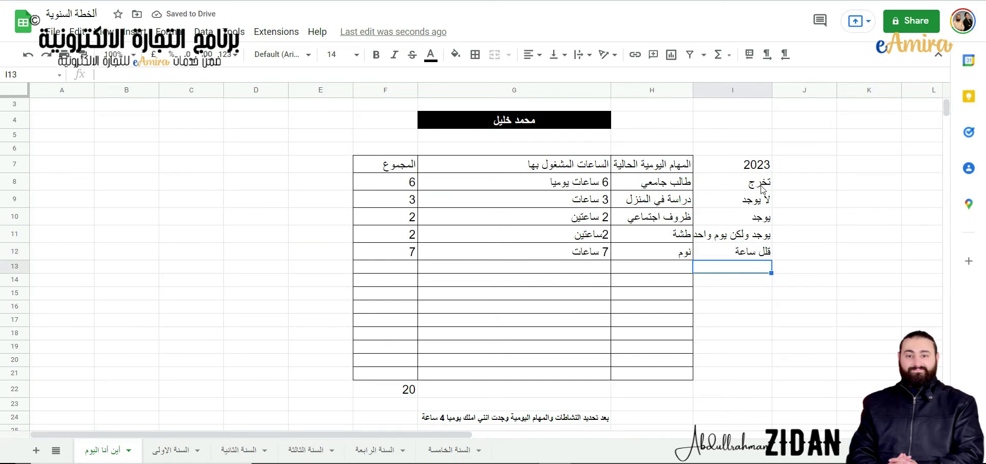
drag(693, 91, 692, 90)
Enter hours 0, 0, 2, 0.3 and 6 down column J from J8 to J12
click(789, 181)
text(0)
key(Return)
text(0)
key(Return)
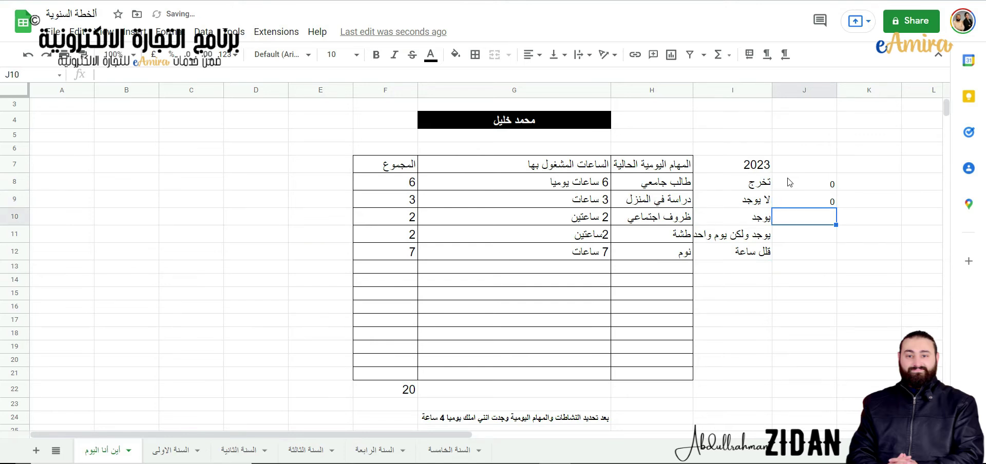
text(2)
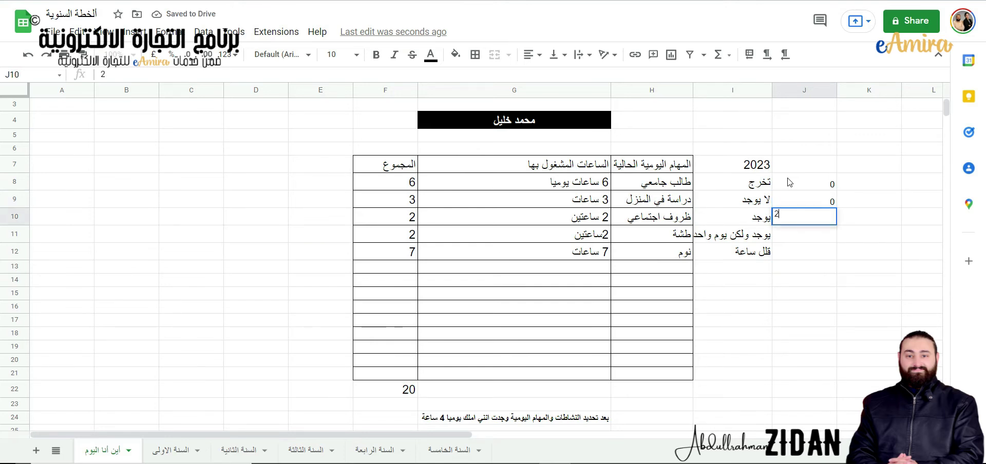
key(Return)
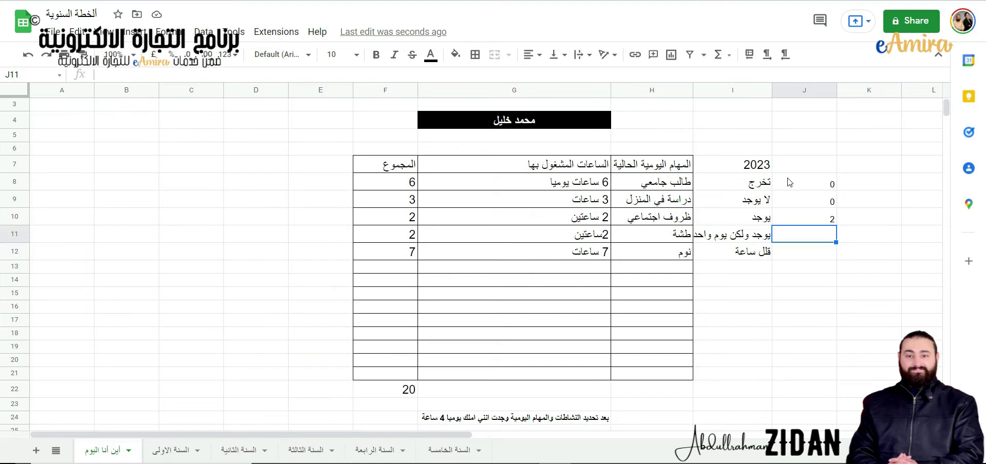
text(0.3)
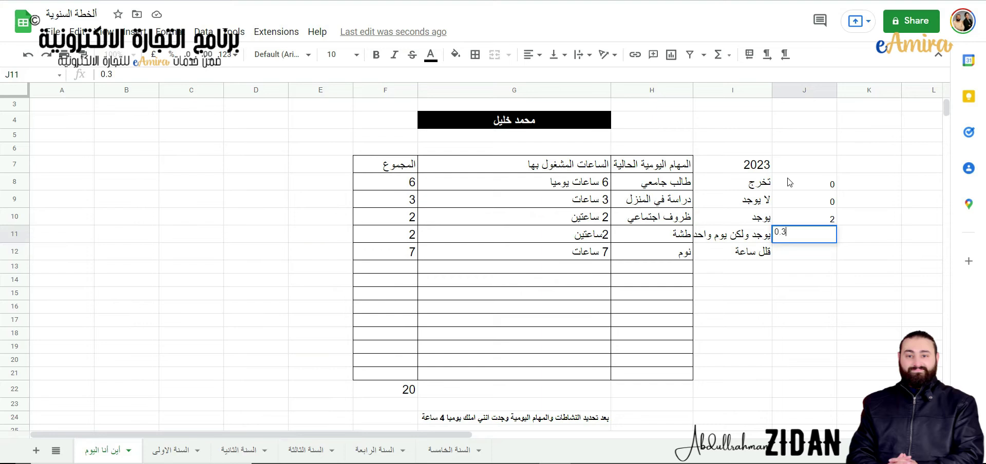
key(Return)
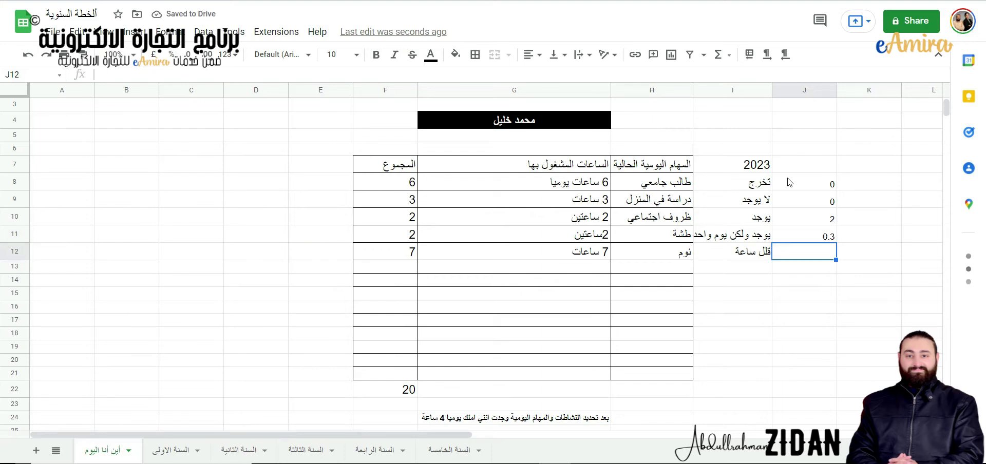
text(6)
key(Return)
key(Down)
key(Down)
key(Down)
key(Down)
key(Down)
key(Down)
key(Down)
key(Down)
key(Down)
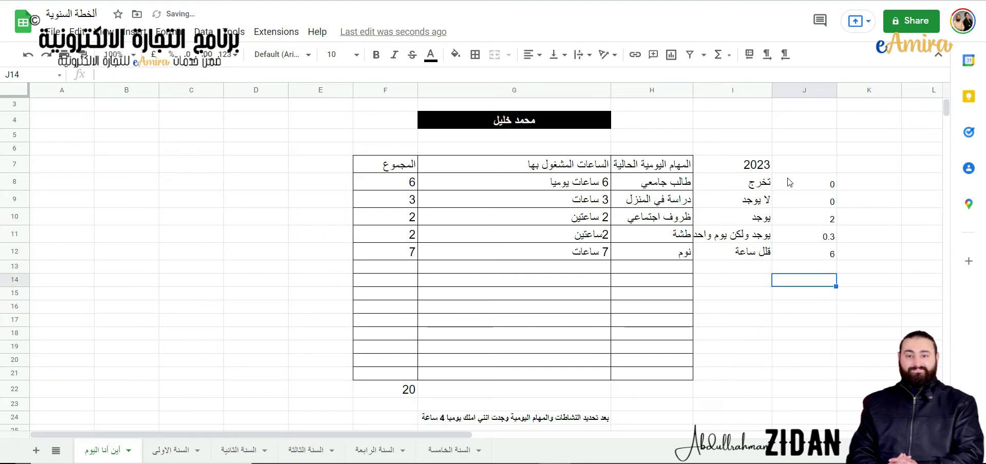
click(721, 54)
Put a SUM of J8:J22 in J22 totalling 8.3, then switch to السنة الثانية
click(787, 78)
drag(814, 183, 823, 384)
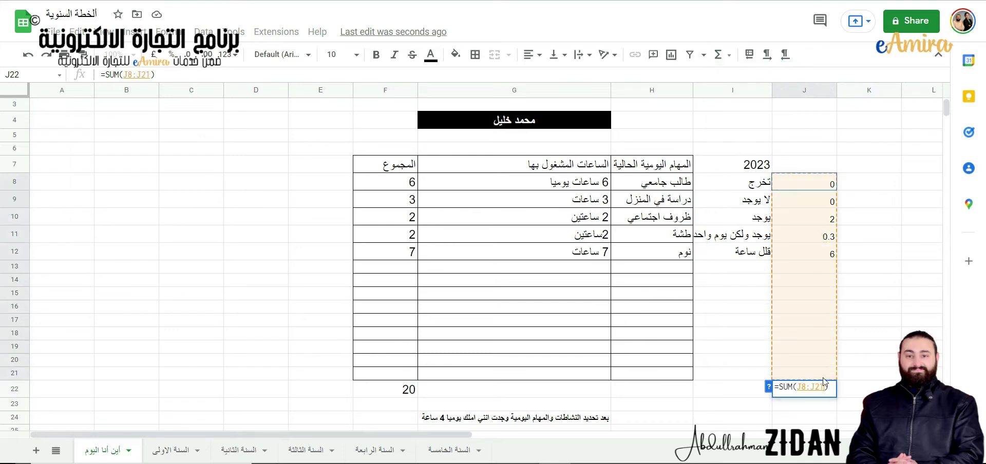
key(Return)
click(882, 383)
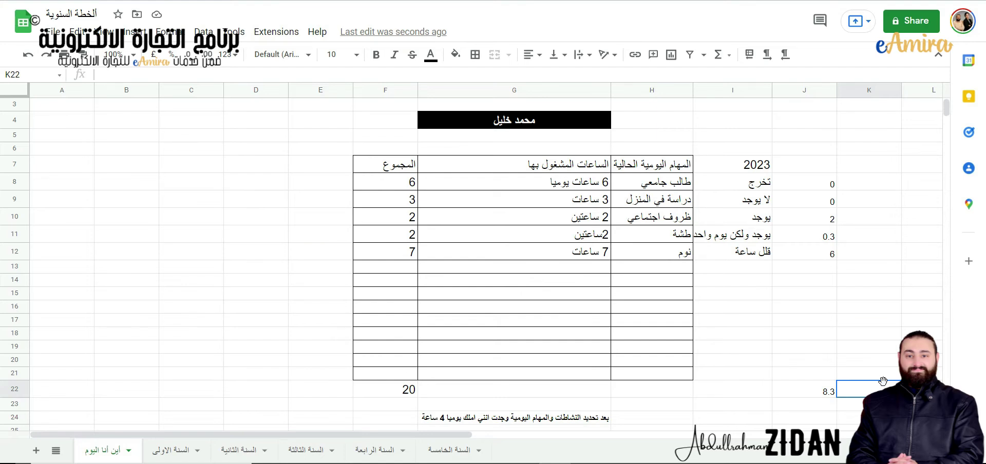
click(253, 458)
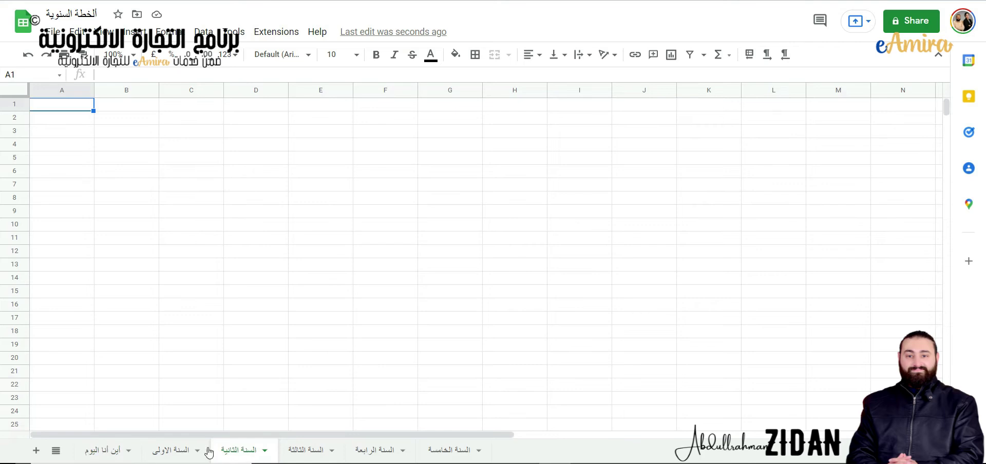
Go back to the السنة الاولى sheet and select a cell in its goals table
click(114, 455)
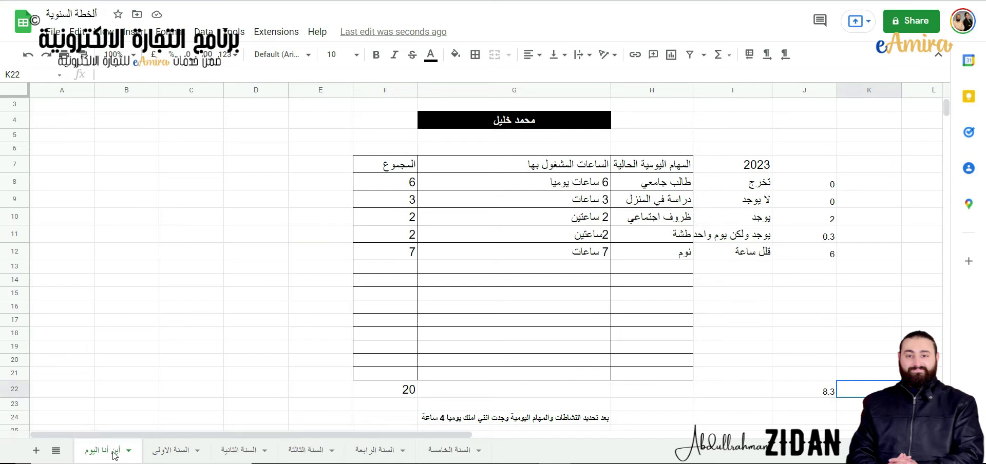
click(229, 454)
click(185, 456)
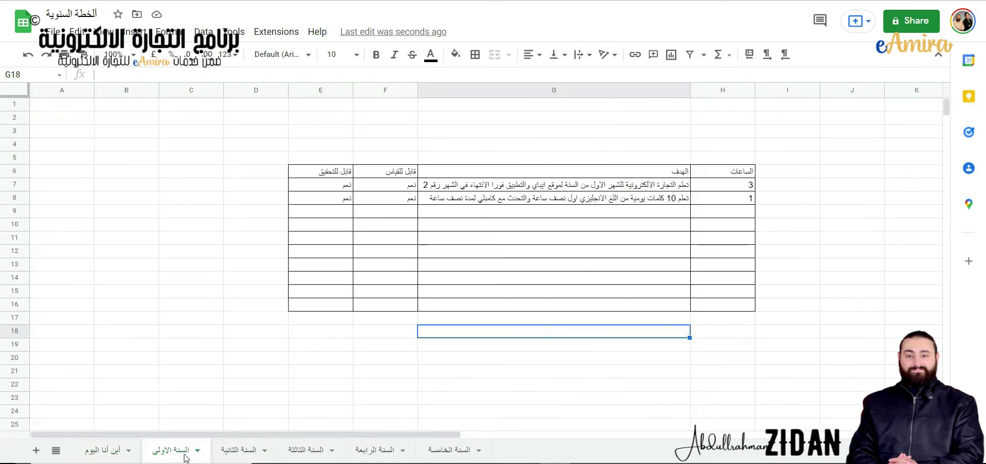
click(267, 266)
Copy the whole first-year goals table onto the السنة الثانية sheet and enter 2023 in G3
key(ctrl+a)
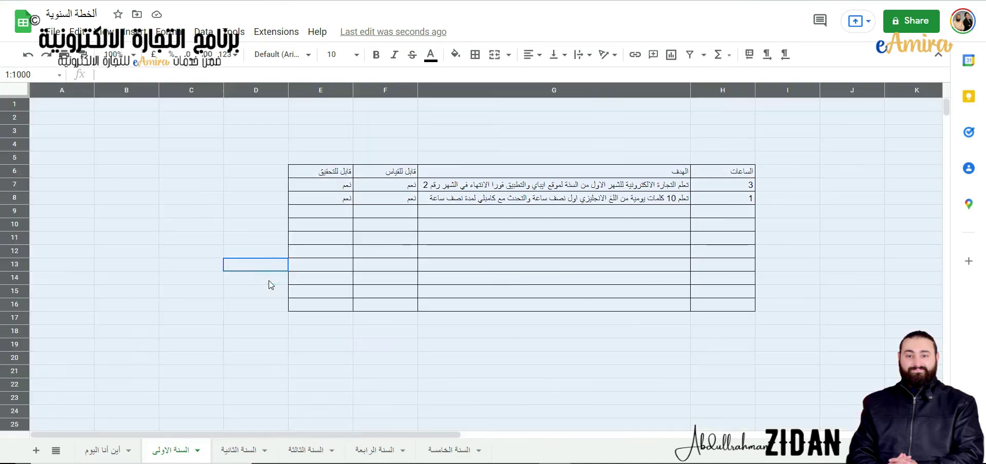
right_click(254, 165)
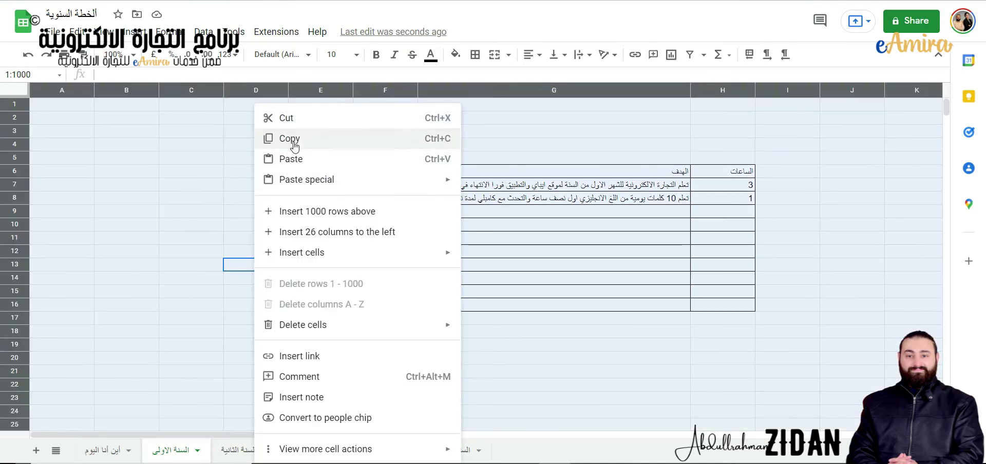
click(293, 142)
click(238, 449)
click(176, 264)
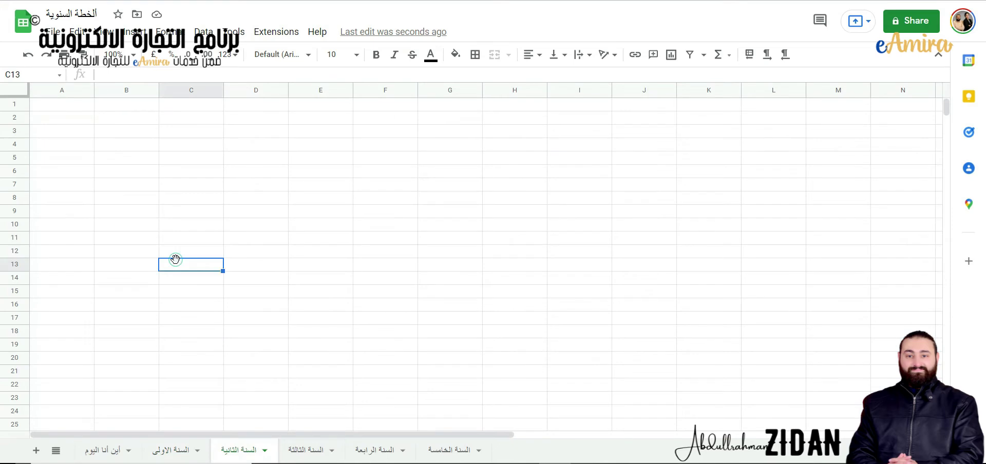
key(ctrl+a)
key(ctrl+v)
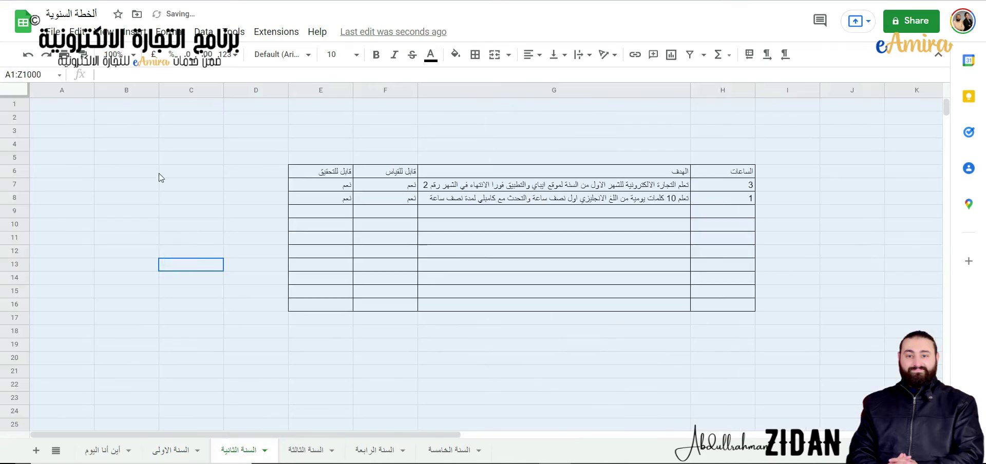
click(447, 294)
click(576, 132)
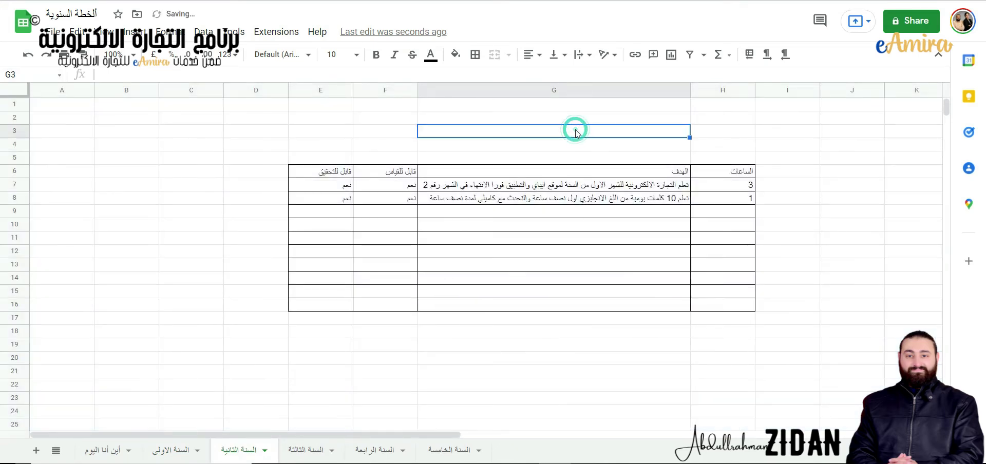
text(2023)
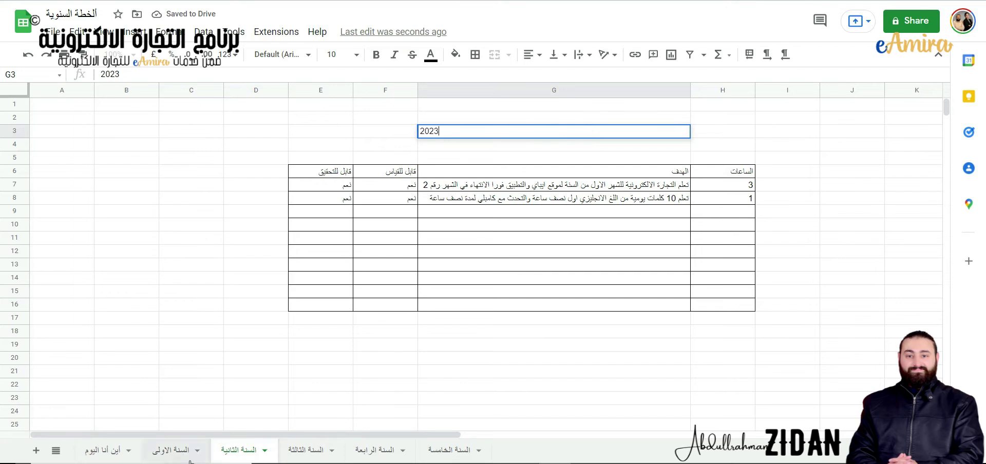
Enter 2022 as the year label in G3 of the السنة الاولى sheet
click(171, 451)
click(502, 122)
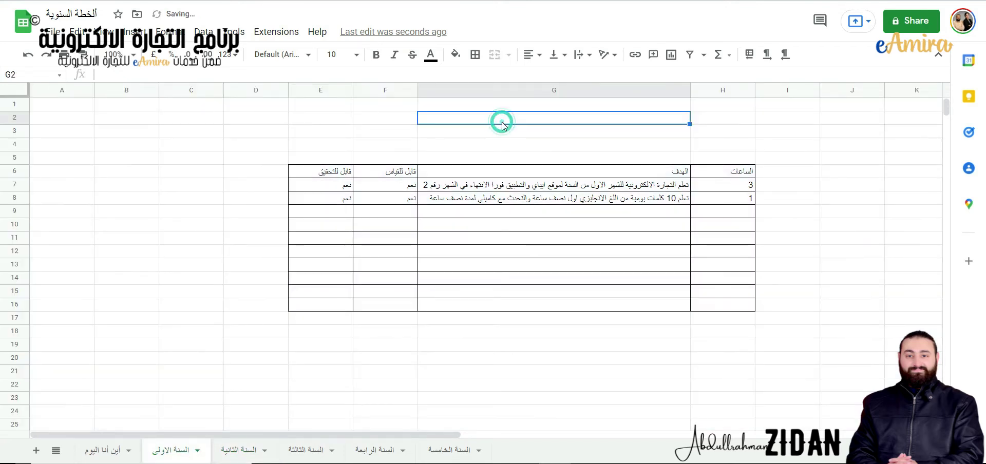
click(502, 133)
text(23023)
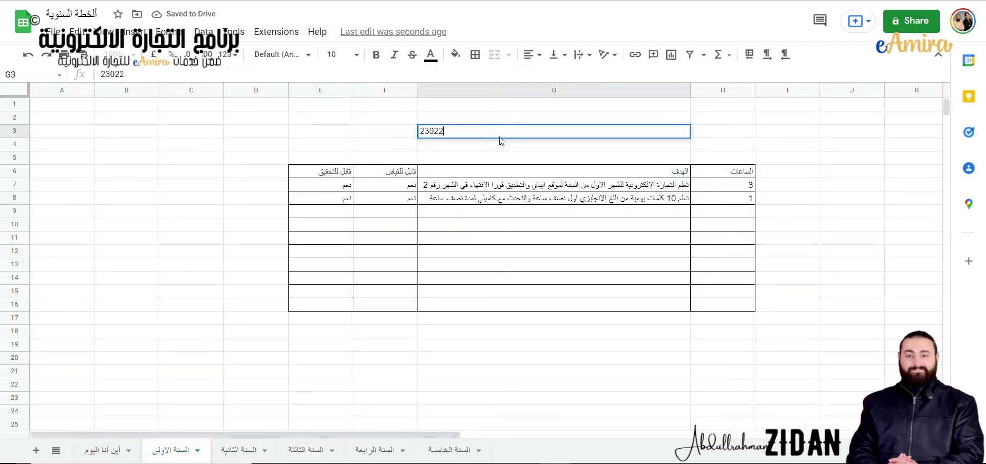
key(BackSpace)
key(BackSpace)
key(BackSpace)
key(BackSpace)
text(022)
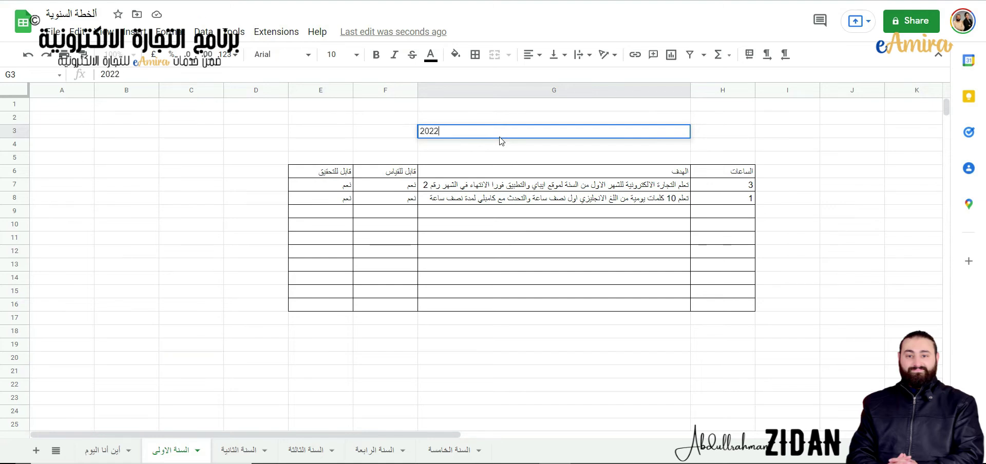
key(Return)
click(248, 448)
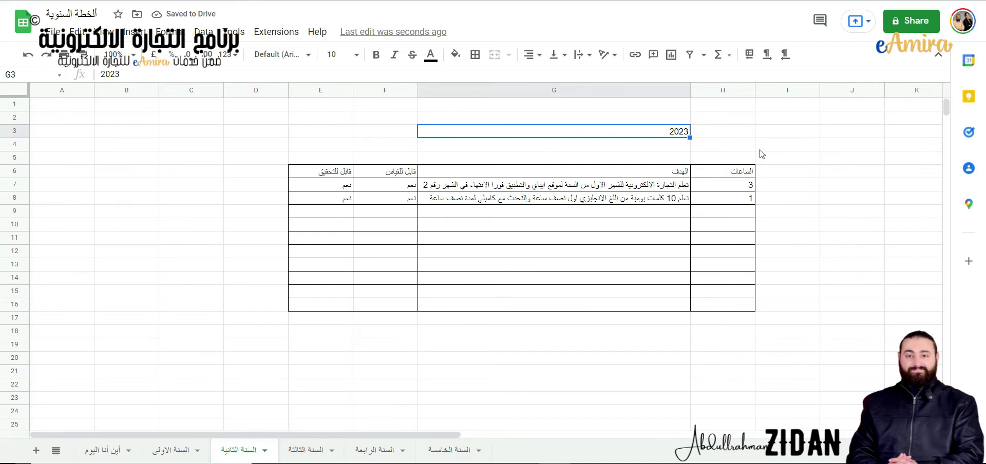
Clear the two copied goals in G7:G8
click(670, 184)
key(Delete)
key(Down)
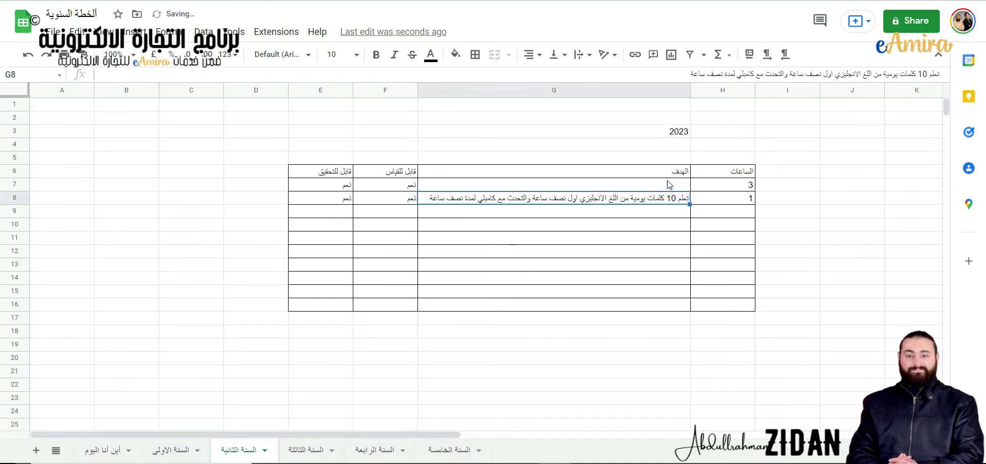
key(Delete)
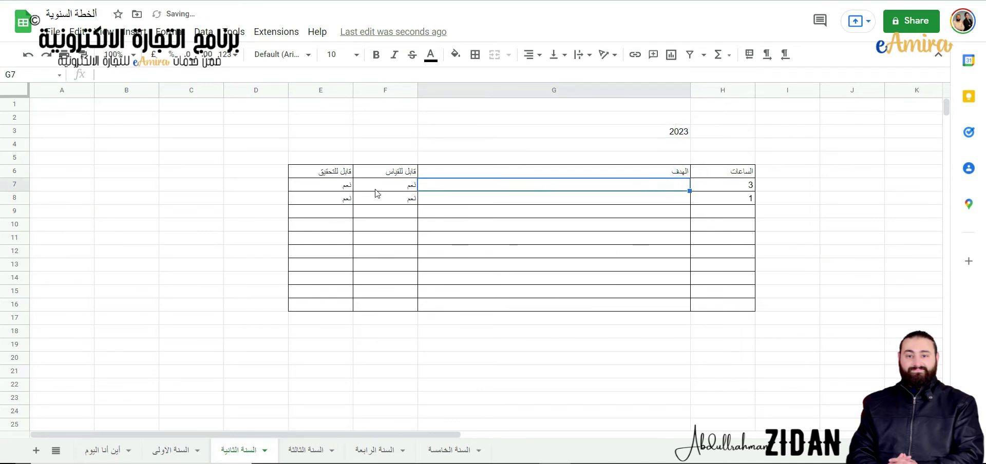
Clear the yes answers in F7:F8 and E7:E8
click(375, 189)
key(Delete)
key(Down)
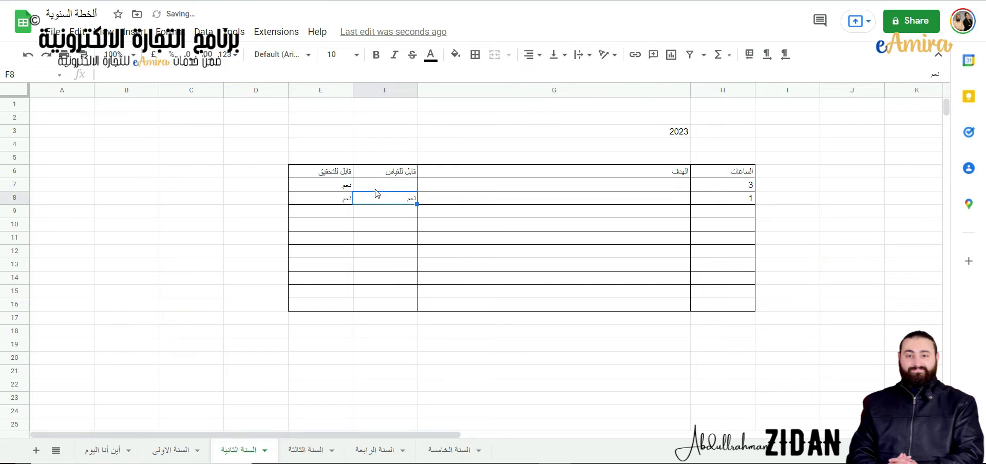
key(Delete)
key(Left)
key(Up)
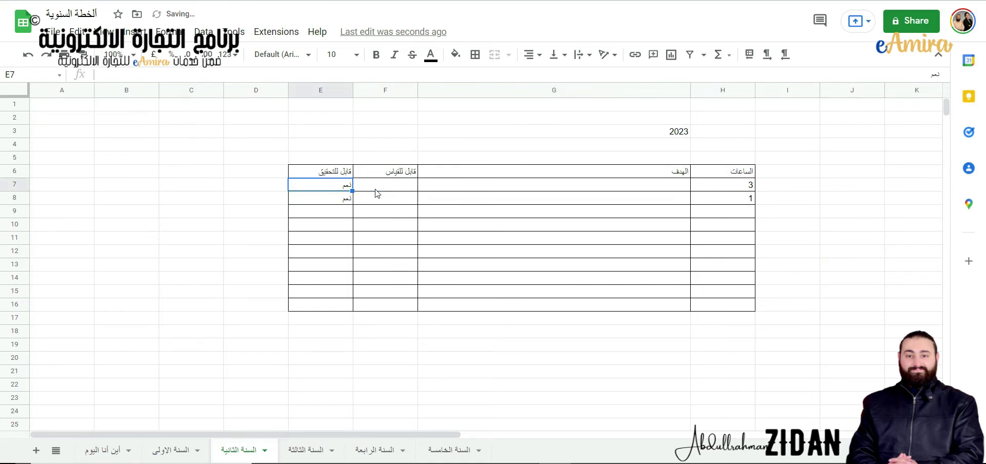
key(Delete)
key(Down)
key(Delete)
Clear the hours in H7:H8 and write '15 ساعة مسافر' in G4
click(703, 184)
key(Delete)
click(705, 200)
key(Delete)
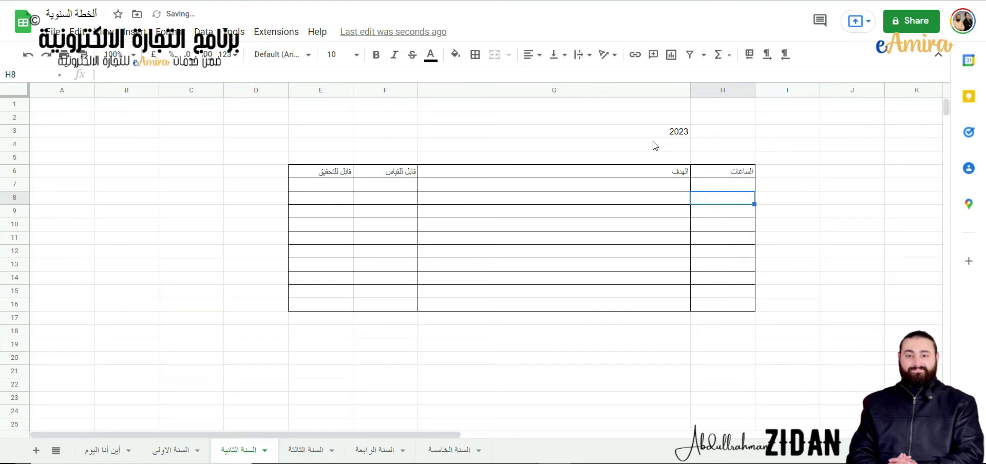
click(653, 141)
text(15 ساعة مسافر)
key(Return)
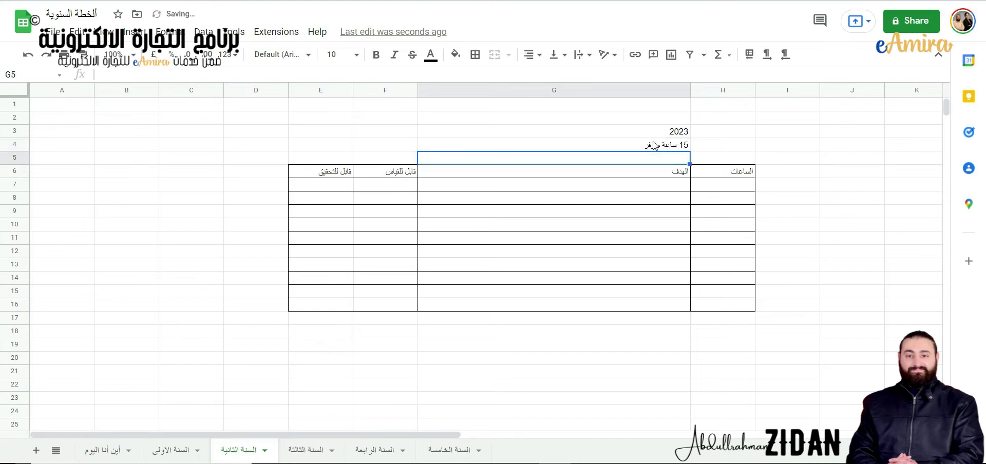
click(673, 205)
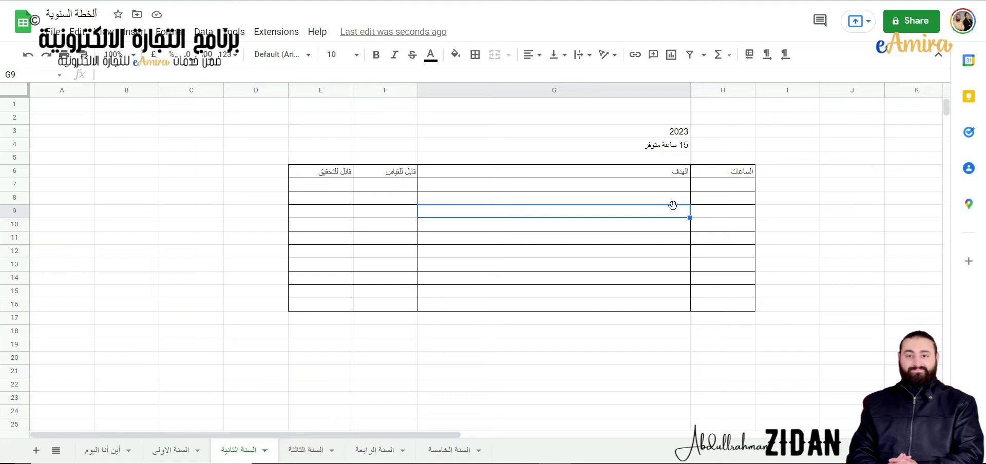
Enter the first second-year goal وظيفة with 6 hours in row 7
click(708, 190)
text(6)
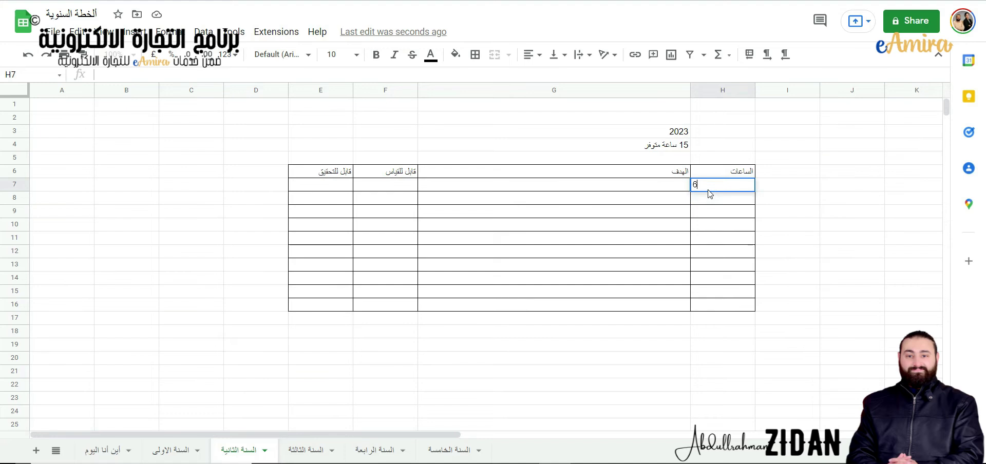
key(Left)
text(وظيفة)
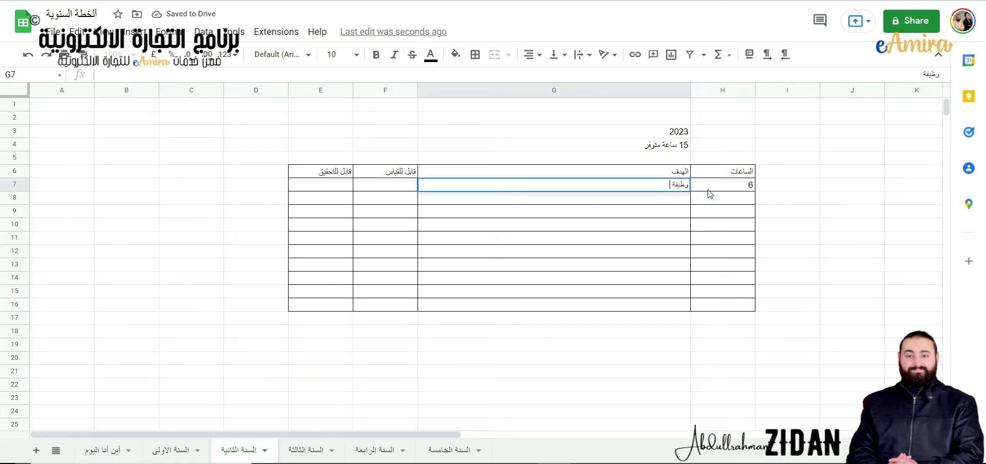
key(Return)
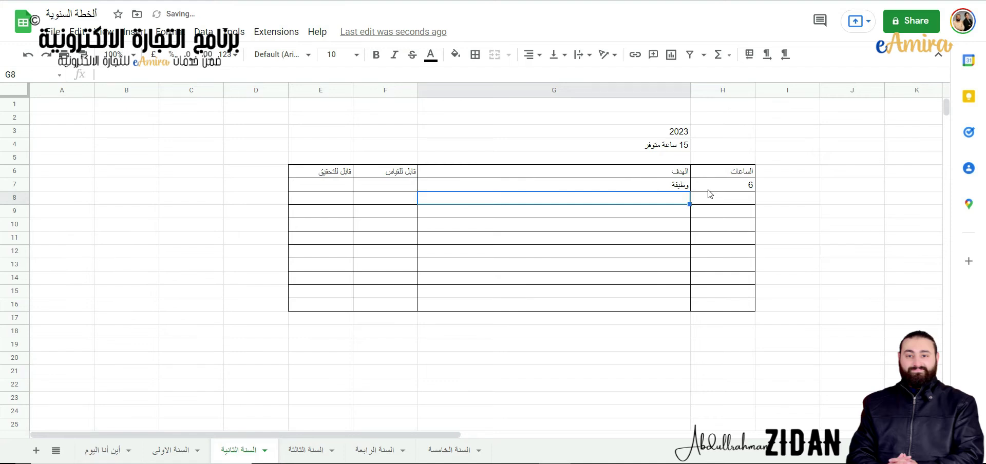
Mark وظيفة as measurable and achievable with نعم in F7 and E7
click(405, 189)
text(نعم)
key(Left)
text(نعم)
key(Return)
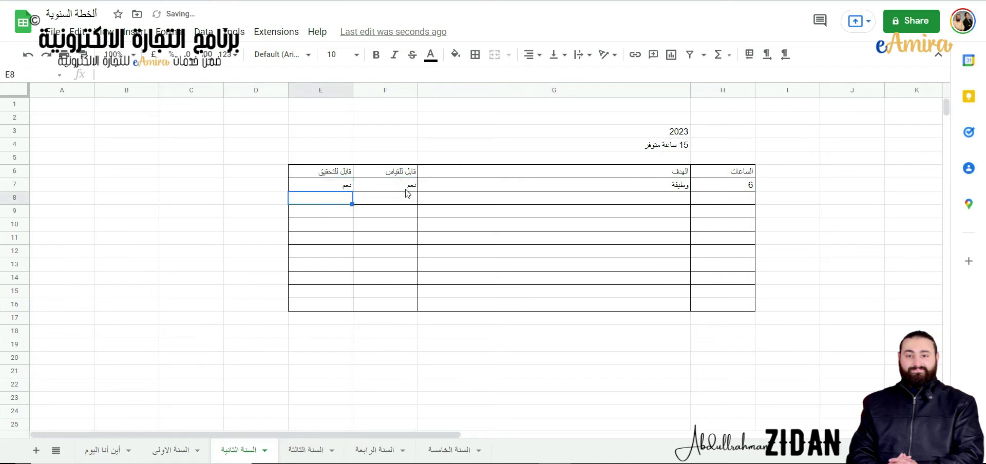
key(Down)
scroll(405, 193, down, 3)
scroll(405, 193, up, 3)
Add the goal لغة انجليزية يوميا محادثة with 2 hours in row 8
click(744, 201)
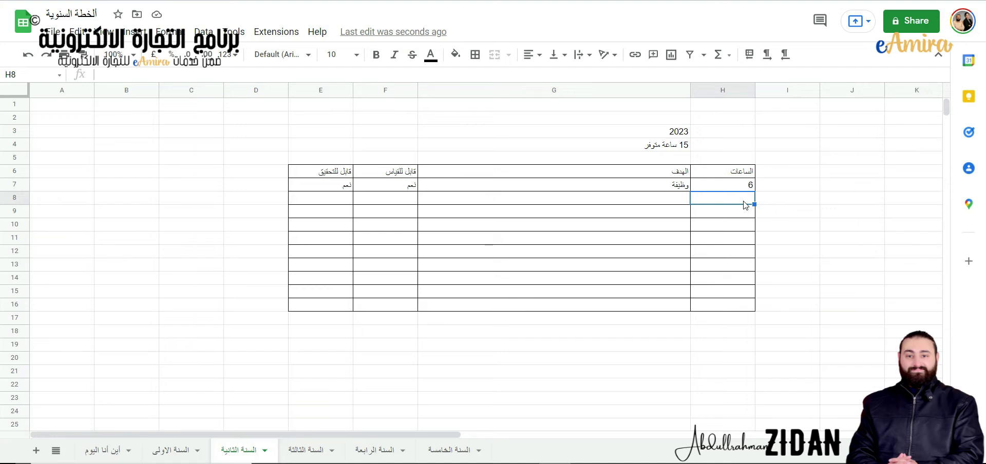
text(2)
key(Tab)
text(بغ)
text(ة انج)
text(ليزية)
text( يوميا)
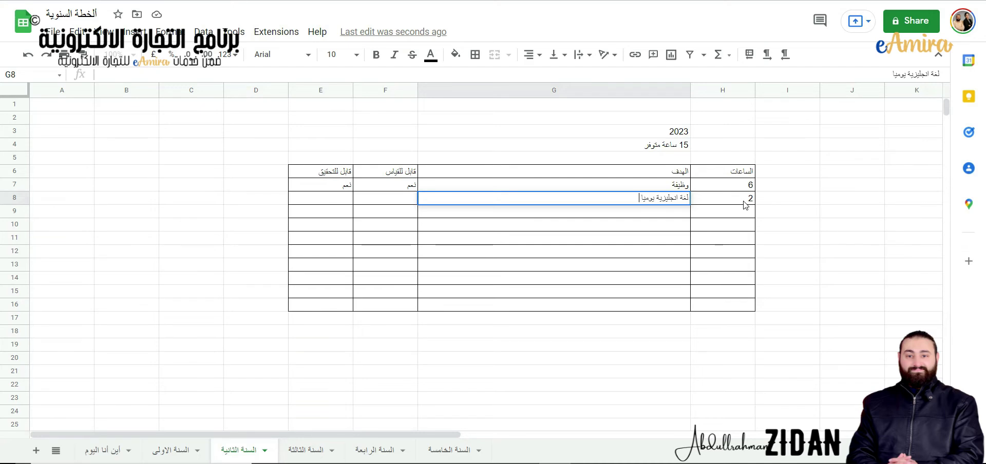
text( محادثة)
click(744, 206)
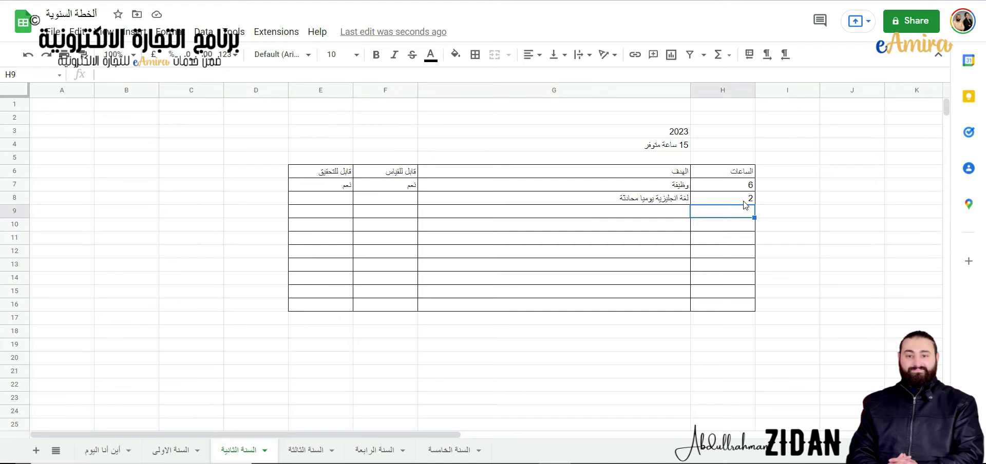
Enter 7 hours and the goal 'فتح متجر اخر على ورد بريس وبيع منتجات خدمية' in row 9
text(7)
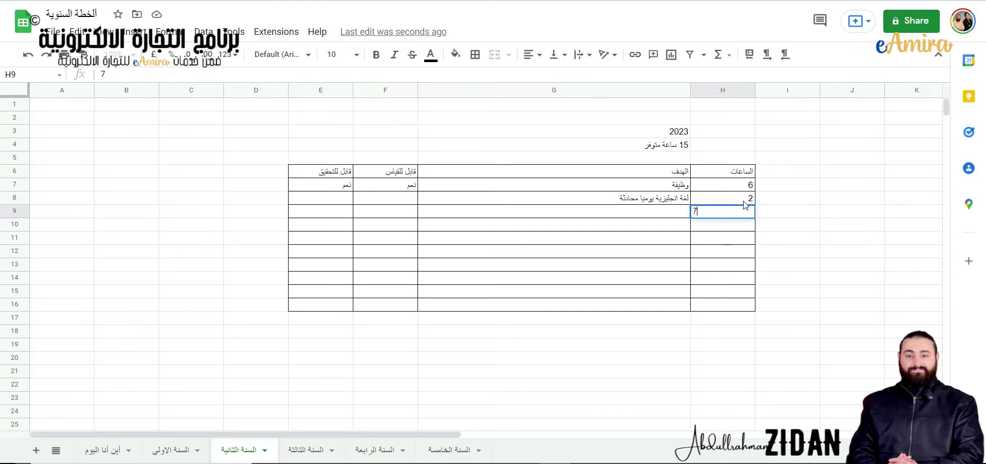
key(Left)
text(فت)
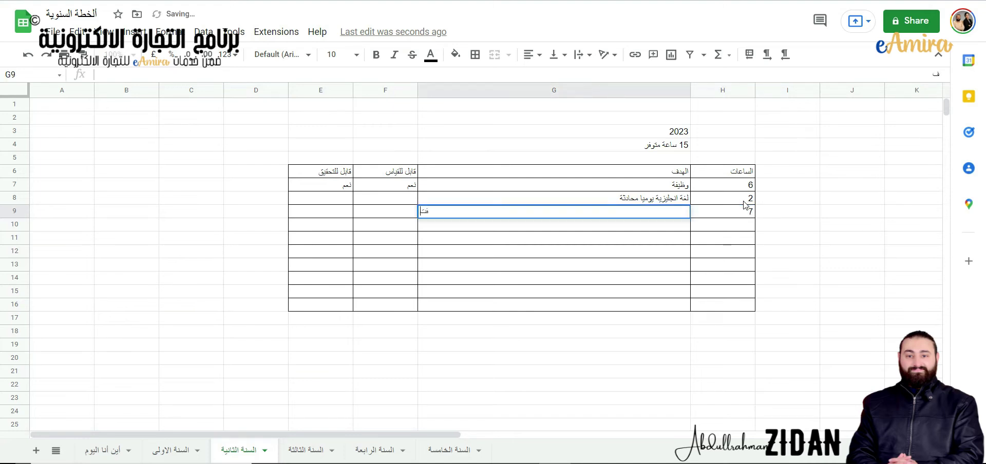
text(ح متجر اخ)
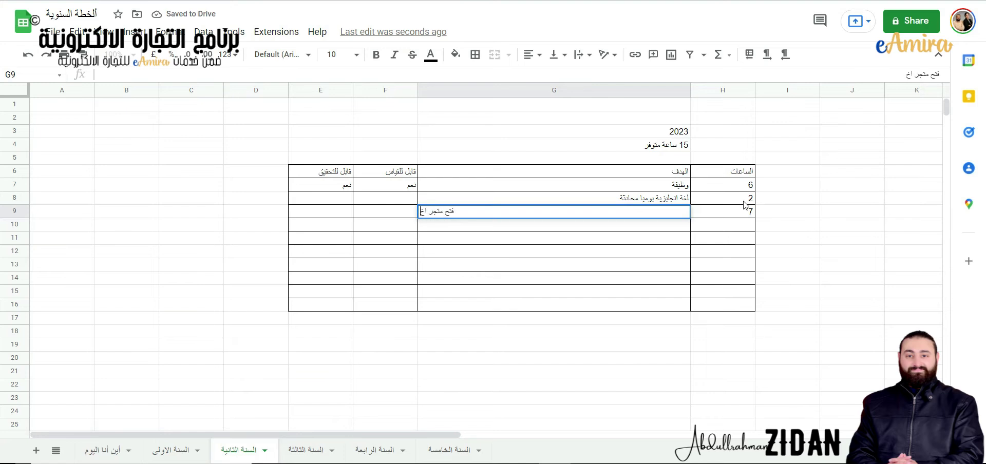
text(ر على ورد)
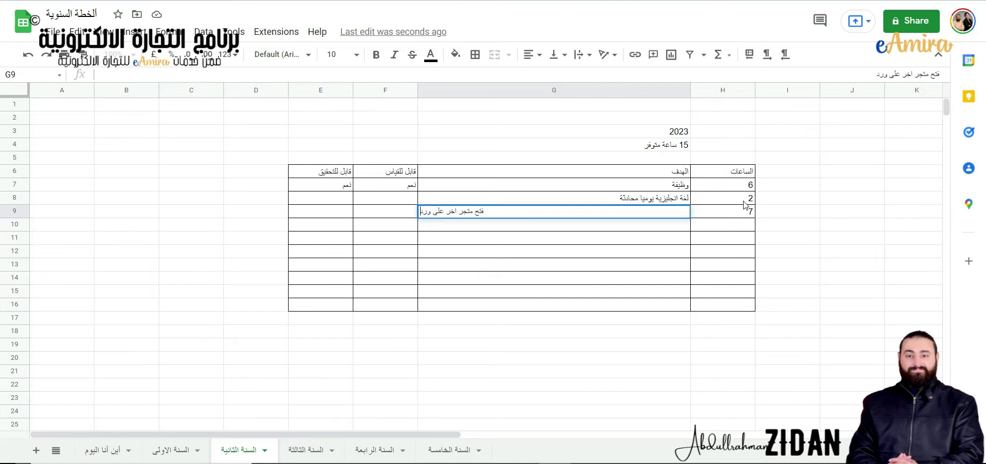
text( بريس و)
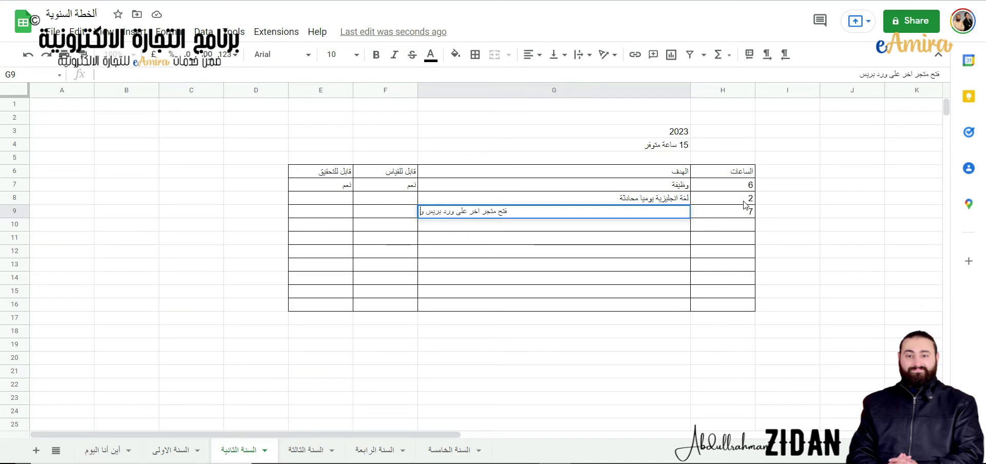
text(بيع منتجات خدمية)
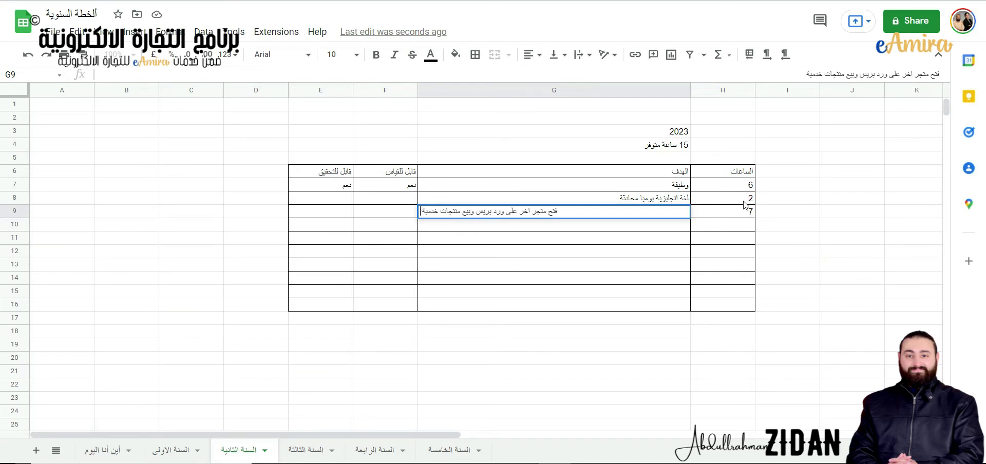
key(Return)
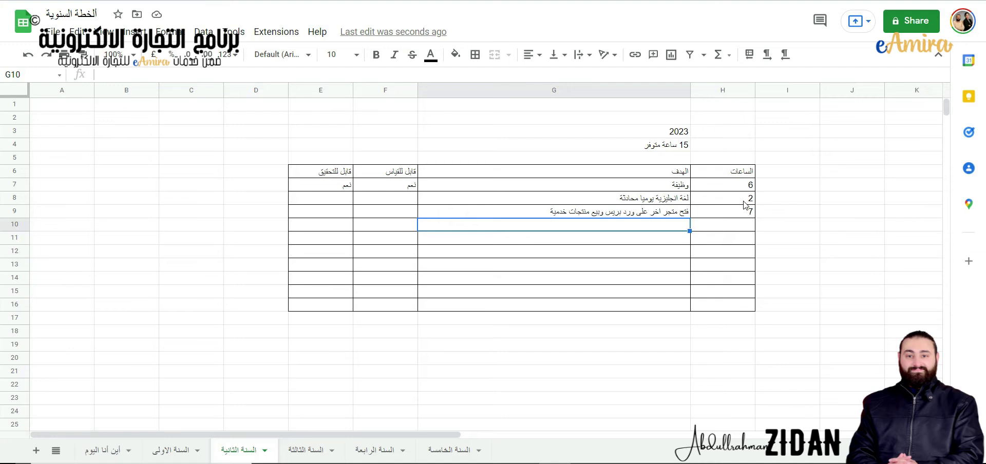
Extend the G9 goal with 'وتطوير المهارة والمتاعبة مع خبير'
click(682, 210)
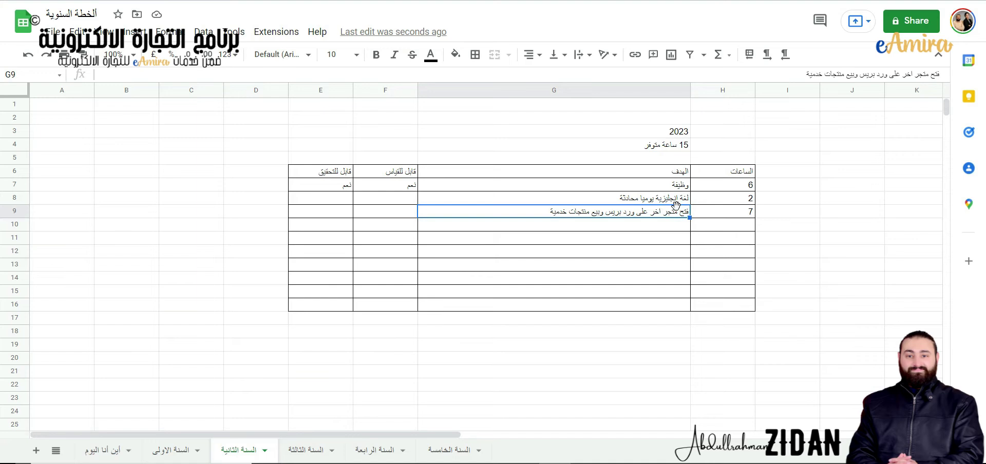
double_click(542, 212)
text(وتطوير )
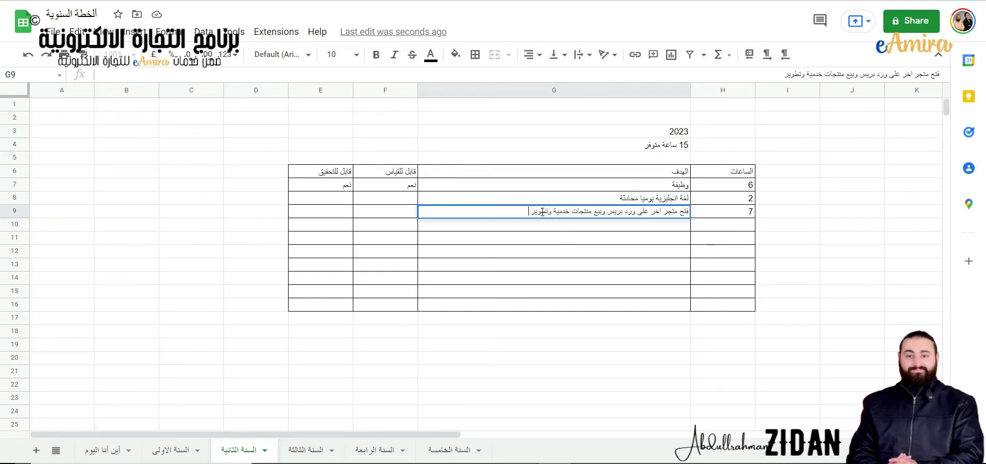
text(المهارة والمتاعبة مع خبير)
key(Return)
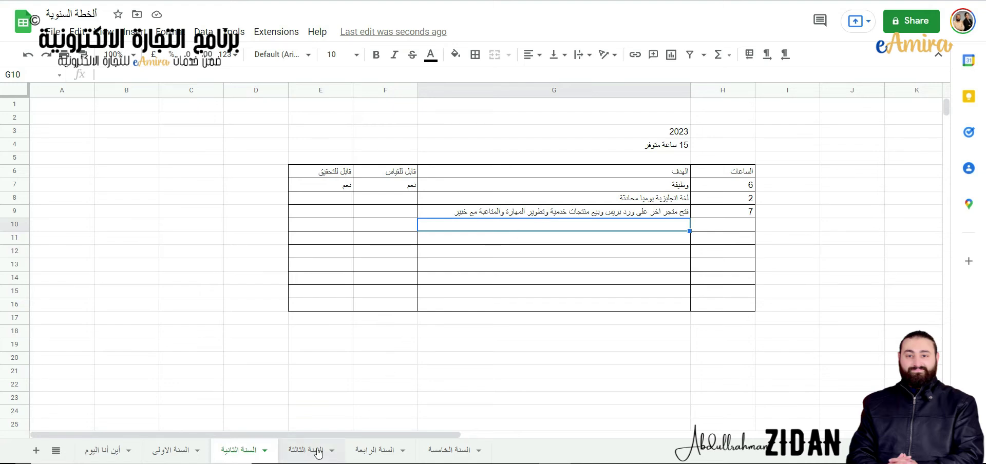
Browse the fourth-year, fifth-year, today and second-year tabs, ending on the first-year sheet
click(360, 451)
click(438, 452)
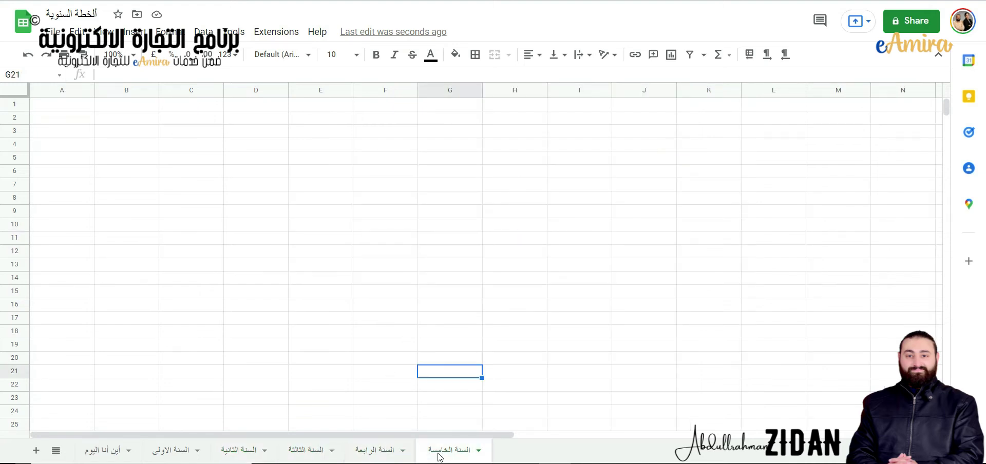
click(93, 452)
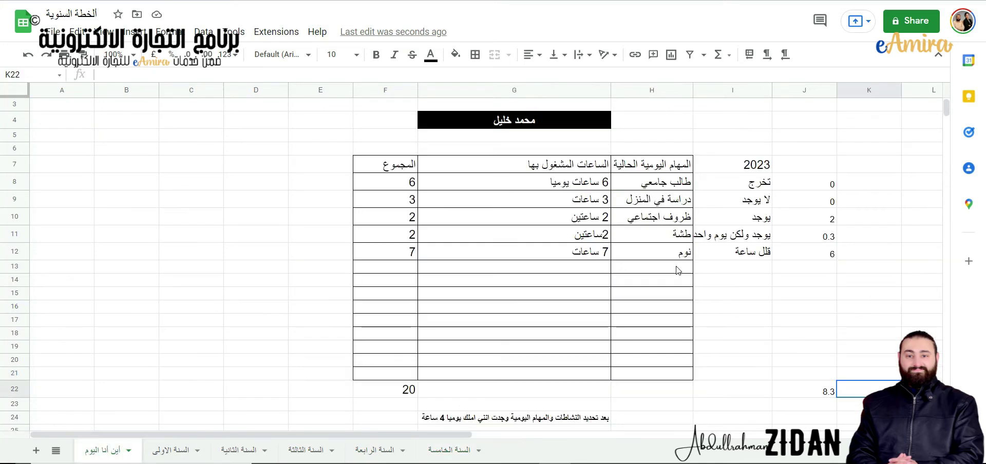
click(880, 169)
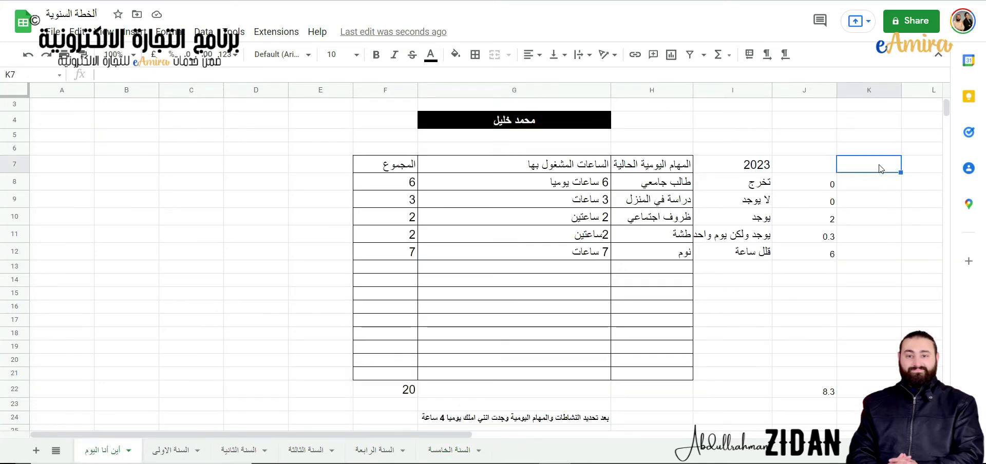
click(921, 168)
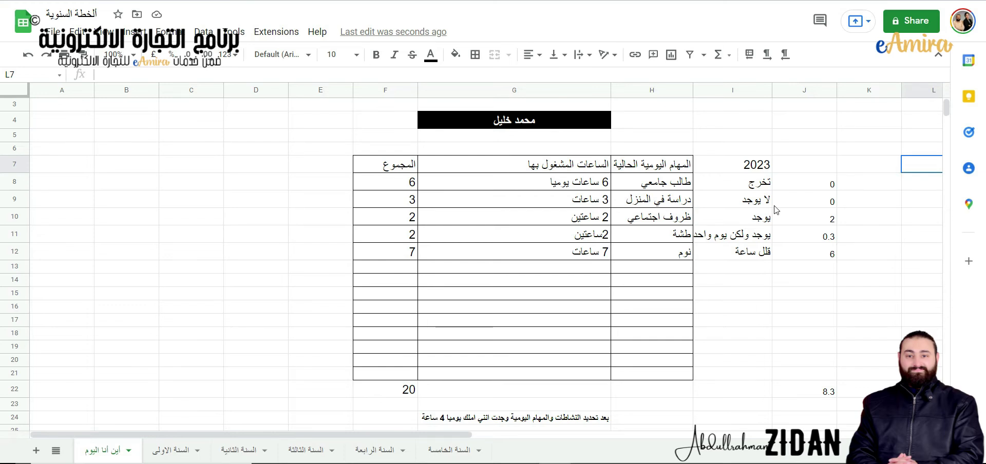
click(164, 450)
click(231, 455)
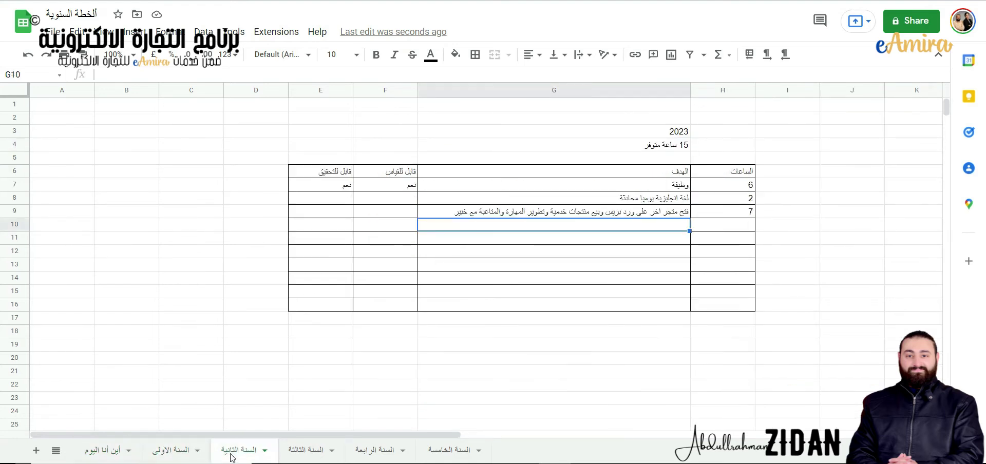
click(174, 455)
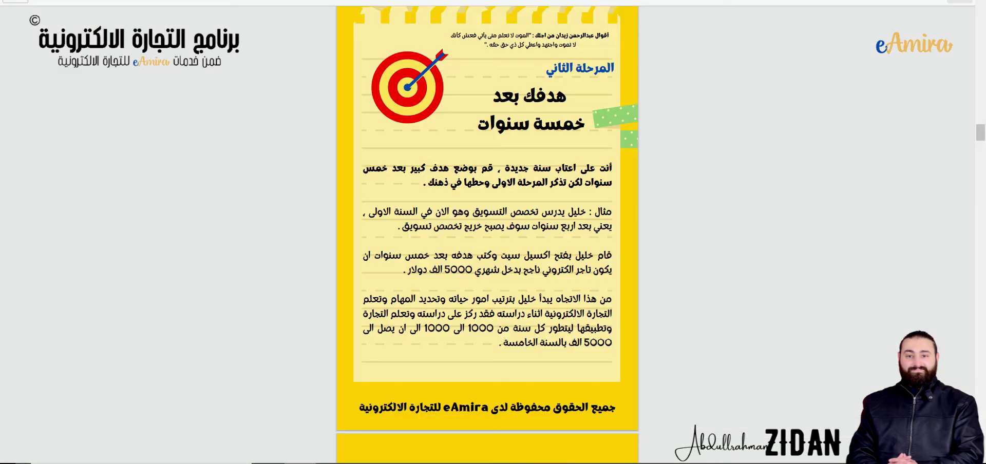
Scroll the PDF past the five-year-goal page to the تقسيم السنوات الى خمسة اقسام page
scroll(487, 231, down, 4)
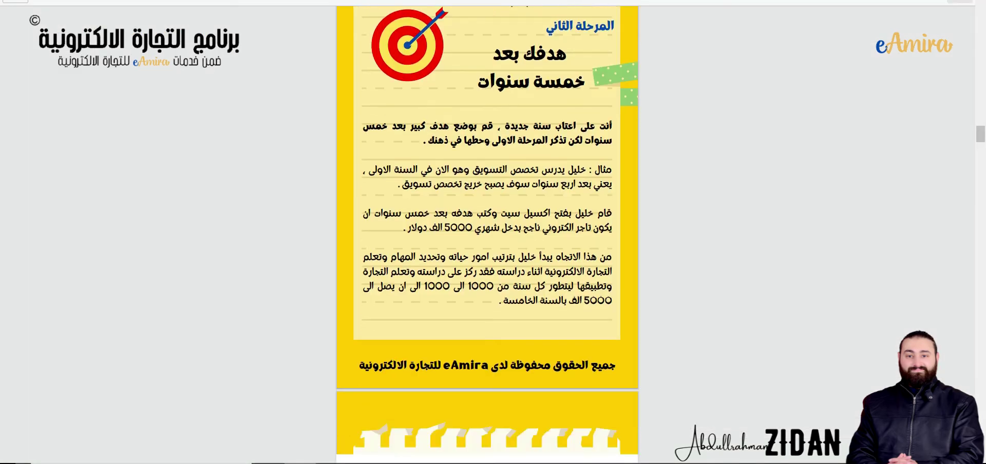
scroll(487, 231, down, 5)
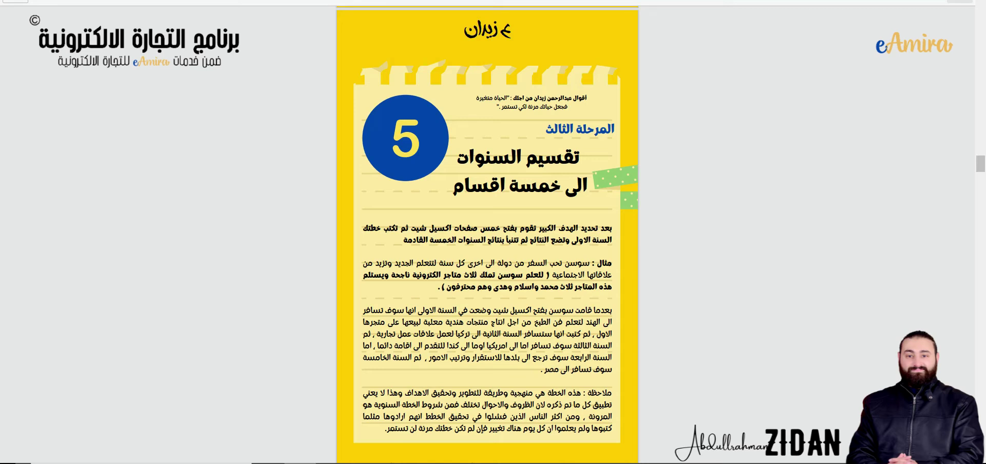
scroll(486, 231, down, 10)
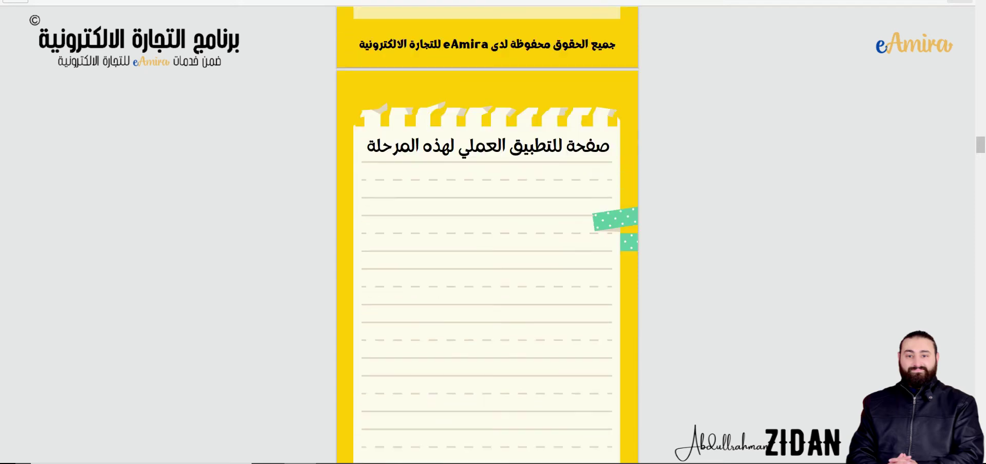
scroll(487, 231, up, 7)
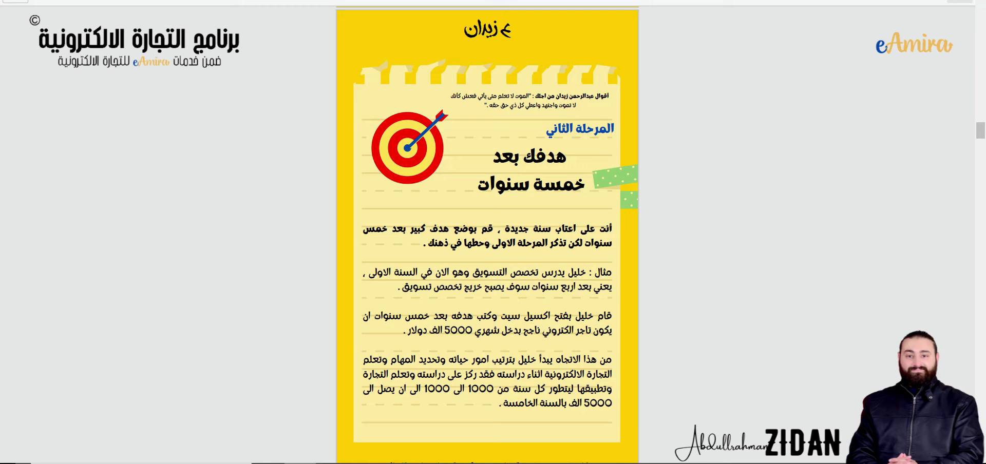
scroll(486, 231, down, 1)
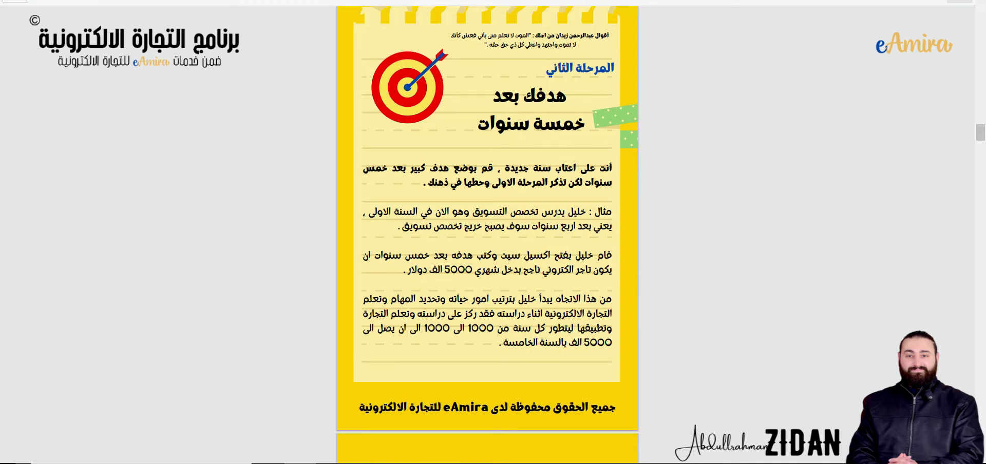
scroll(486, 231, down, 9)
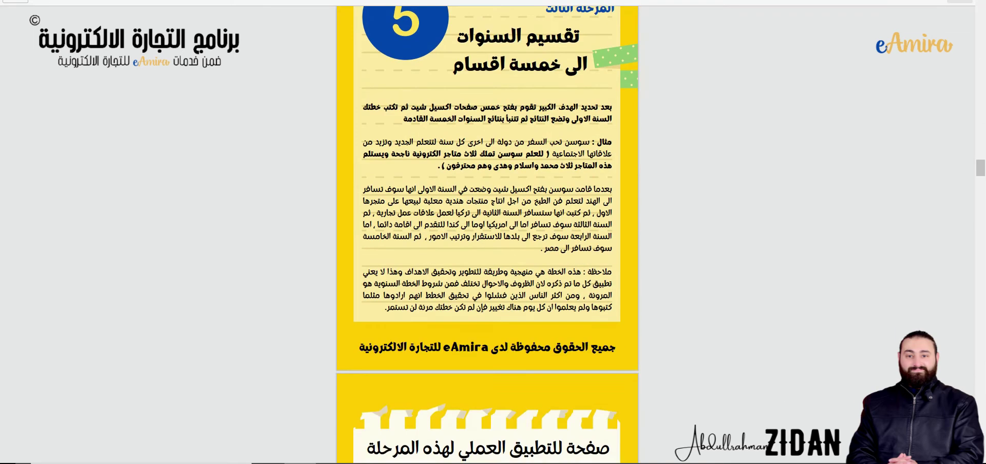
scroll(487, 234, up, 1)
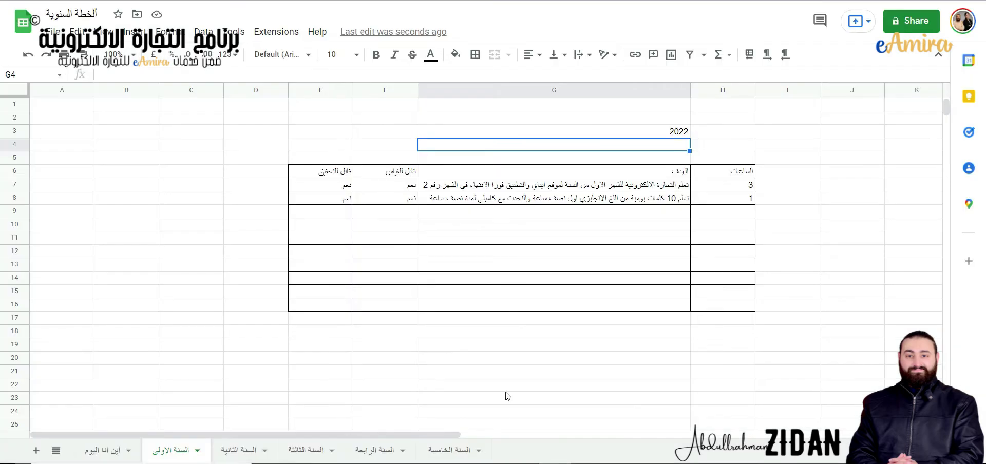
On the fifth-year sheet, enter the heading الهدف الاكبر in H4
click(454, 450)
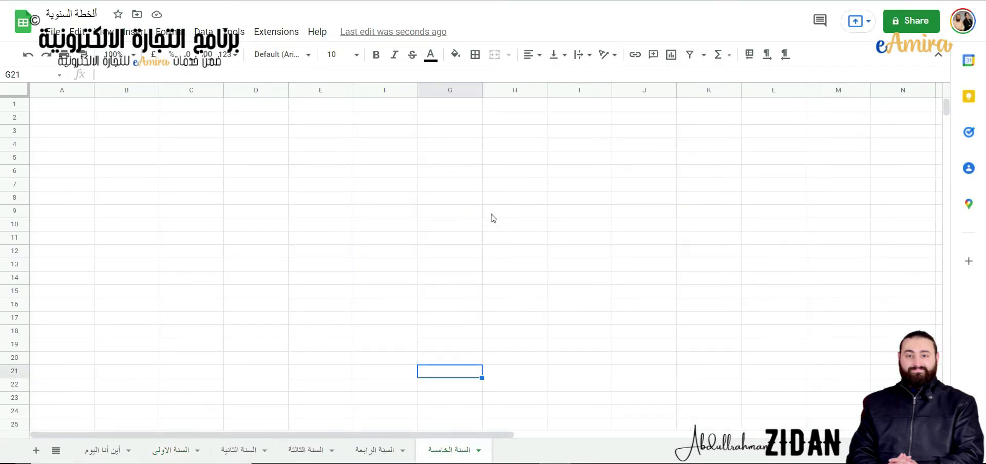
click(501, 151)
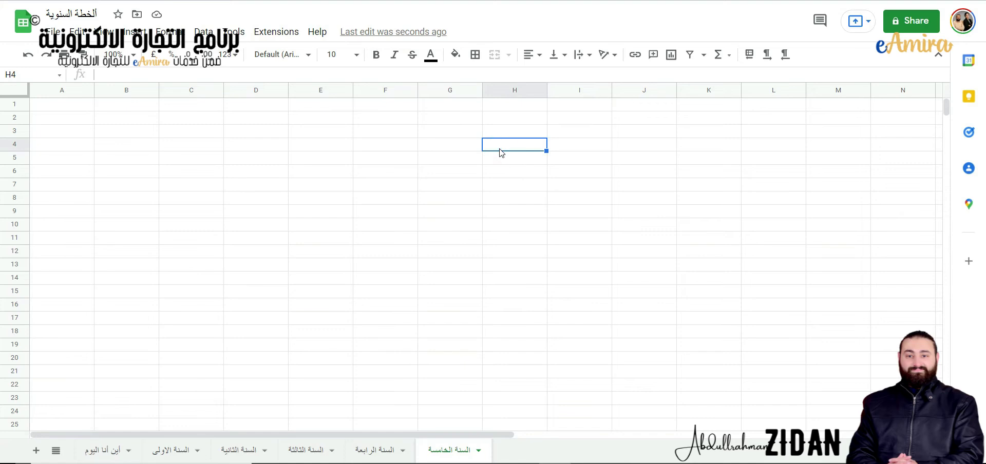
text(الهدف الاكبر)
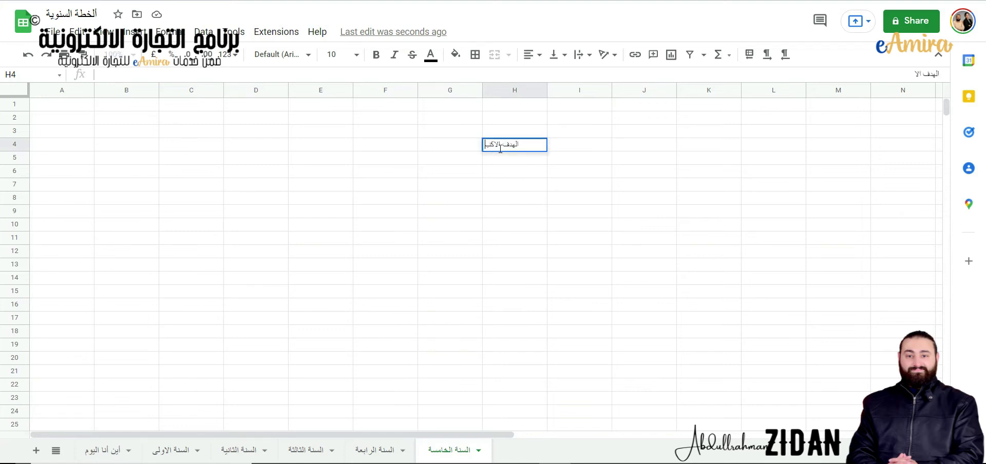
click(495, 173)
click(488, 144)
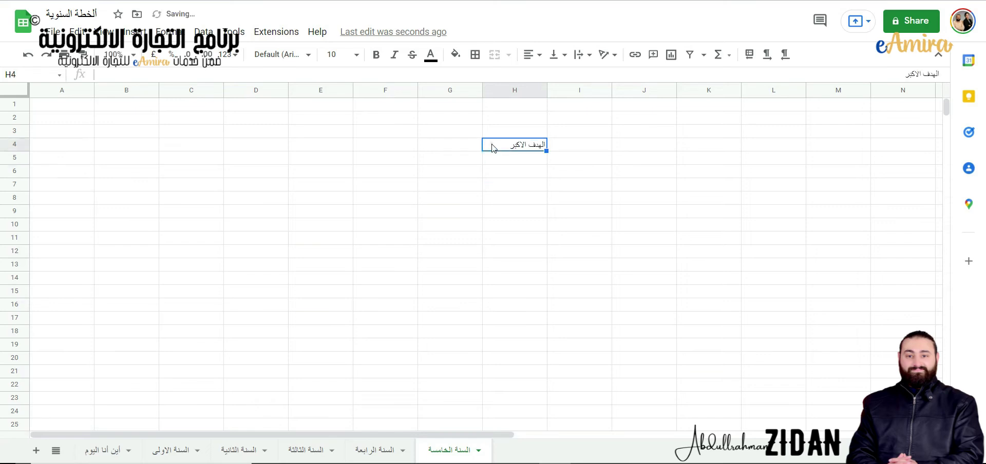
Glance through the second-, third-, today and fourth-year tabs, returning to the fifth-year sheet
click(238, 450)
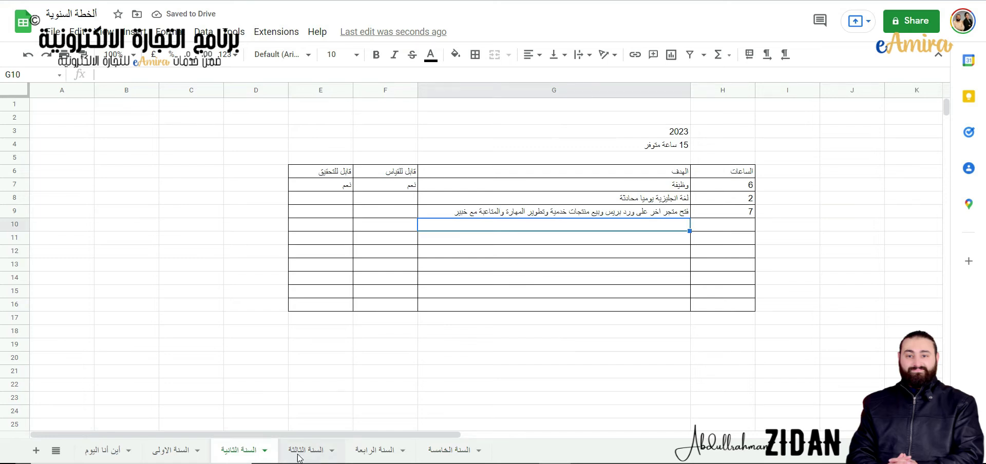
click(304, 454)
click(218, 455)
click(327, 454)
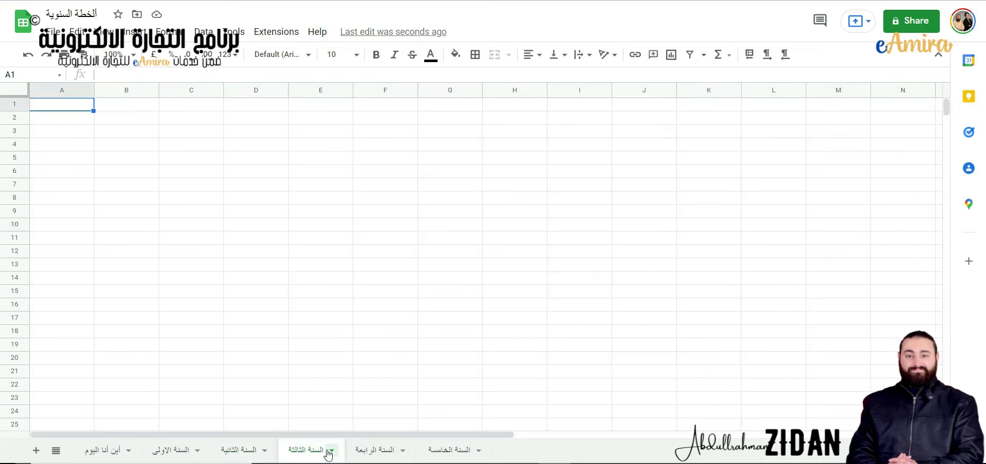
click(110, 452)
click(390, 454)
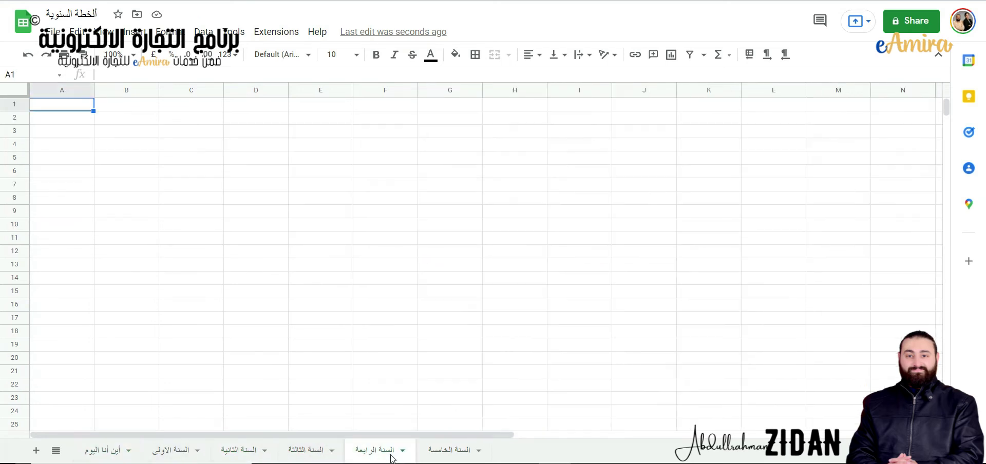
click(440, 455)
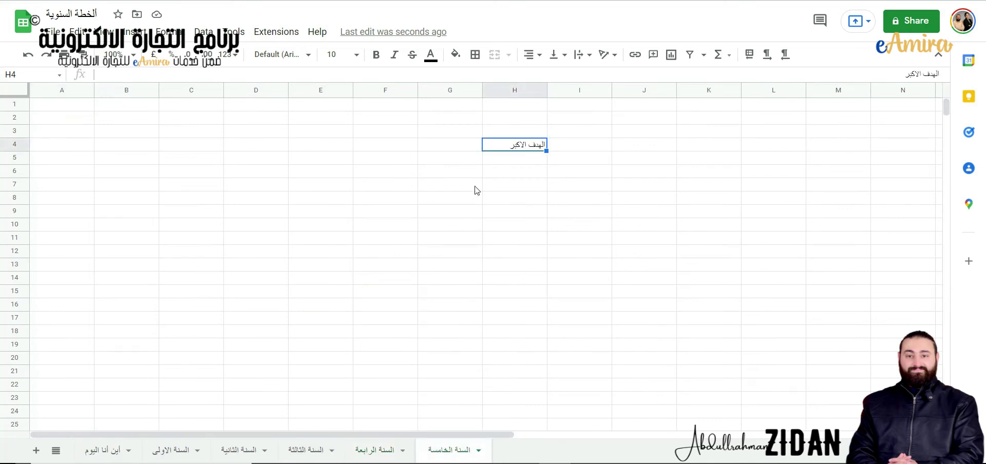
Write the goal of owning 4 stores earning 10000 dollars monthly in G4
click(463, 150)
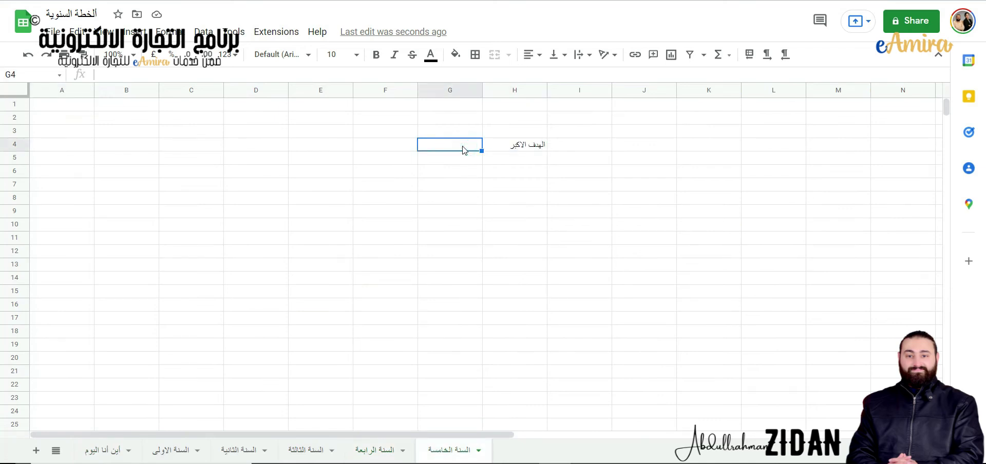
double_click(464, 149)
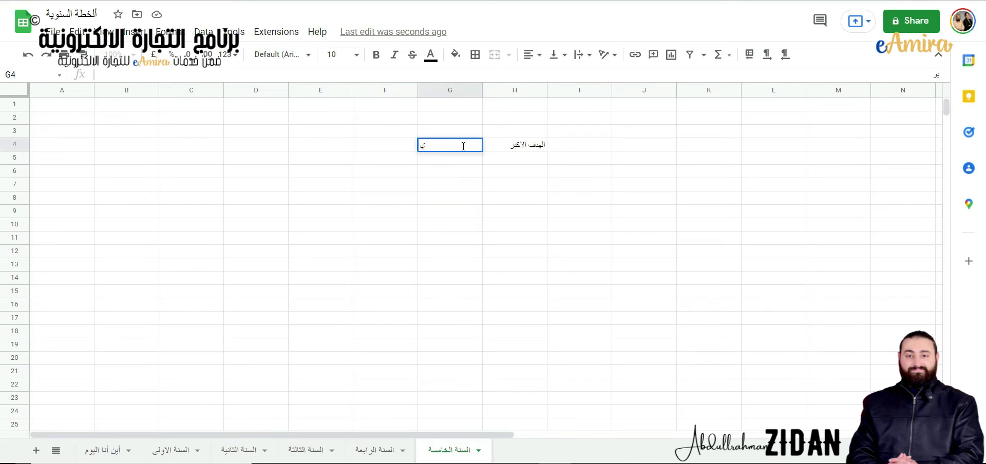
text(اكون صاحب)
key(BackSpace)
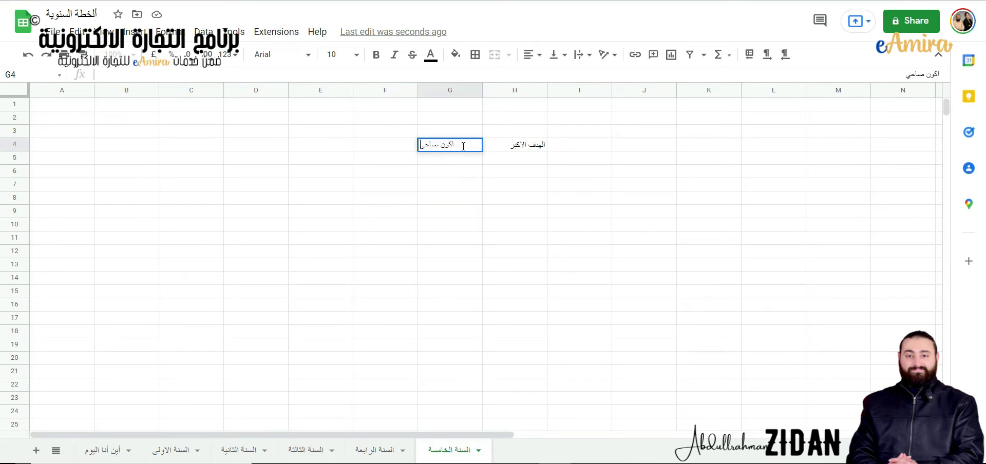
text(4 متجر)
text( يدخل شر)
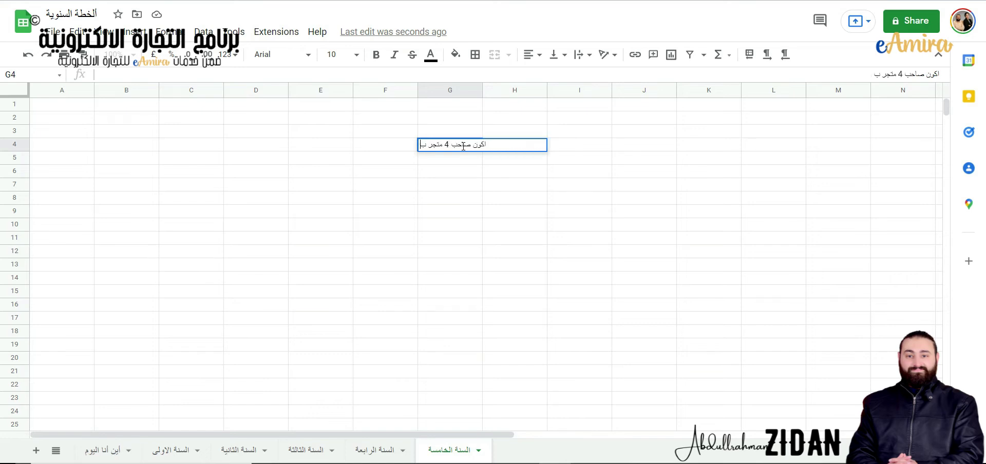
text(ي)
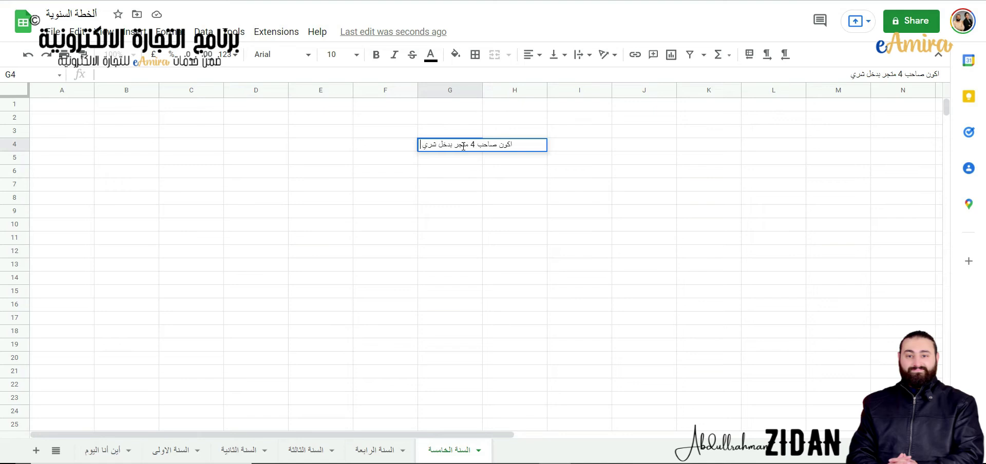
text( 10000)
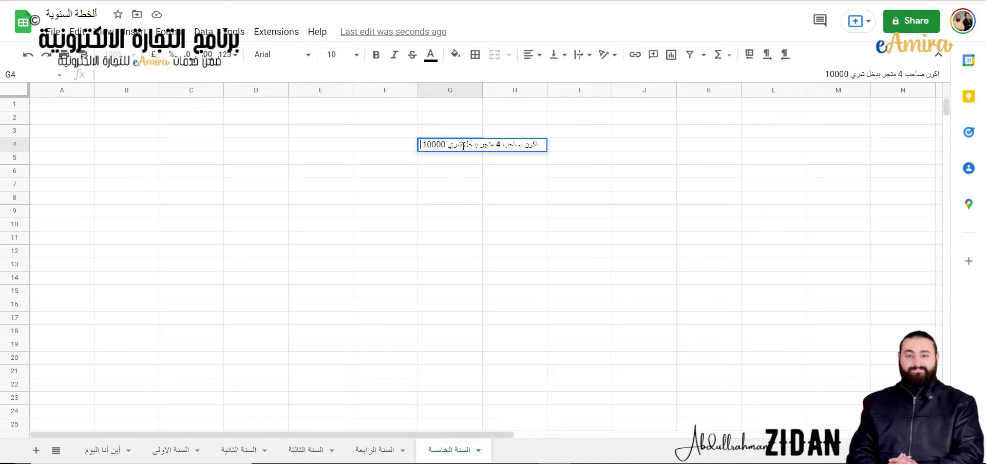
text( الاف دولار)
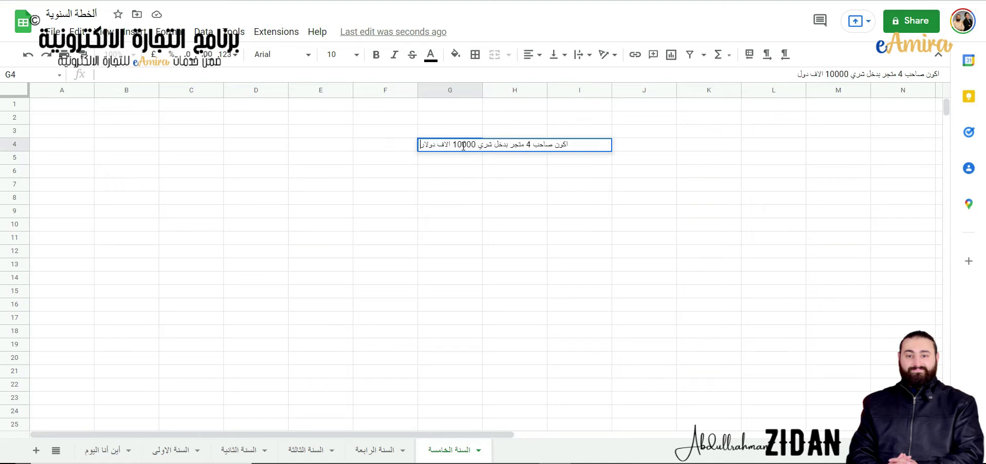
key(Return)
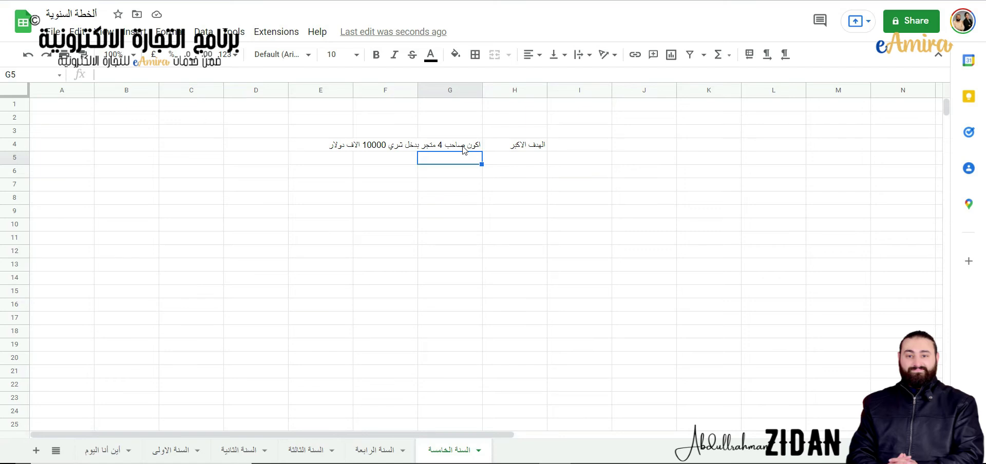
Check the fifth-year goal text, then browse the first- through fifth-year sheets
double_click(385, 146)
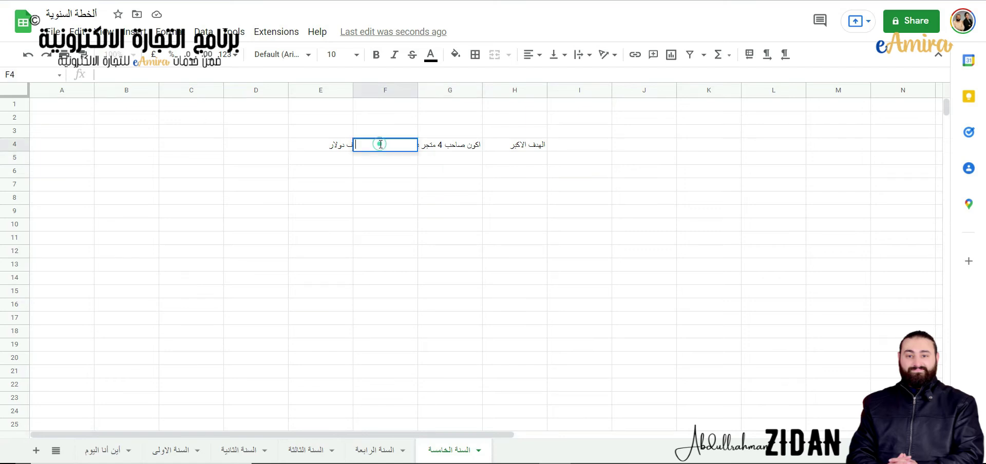
click(171, 451)
click(230, 452)
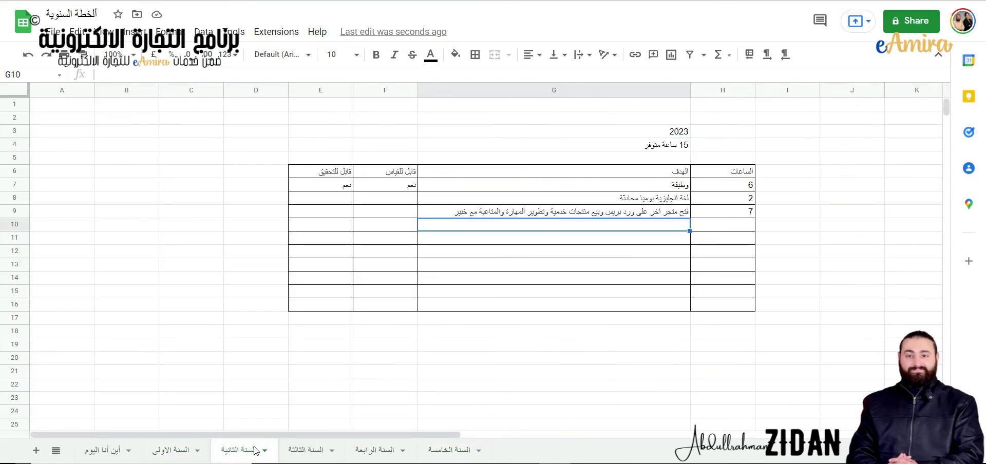
click(314, 456)
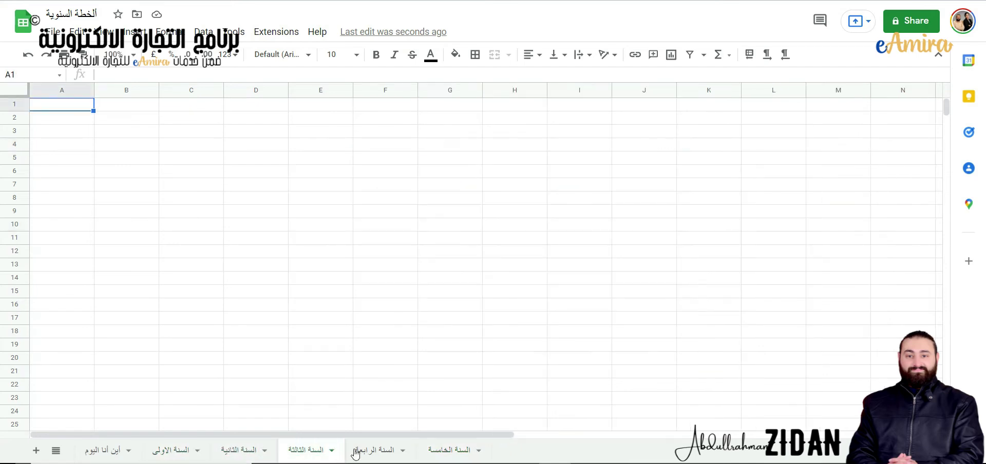
click(258, 446)
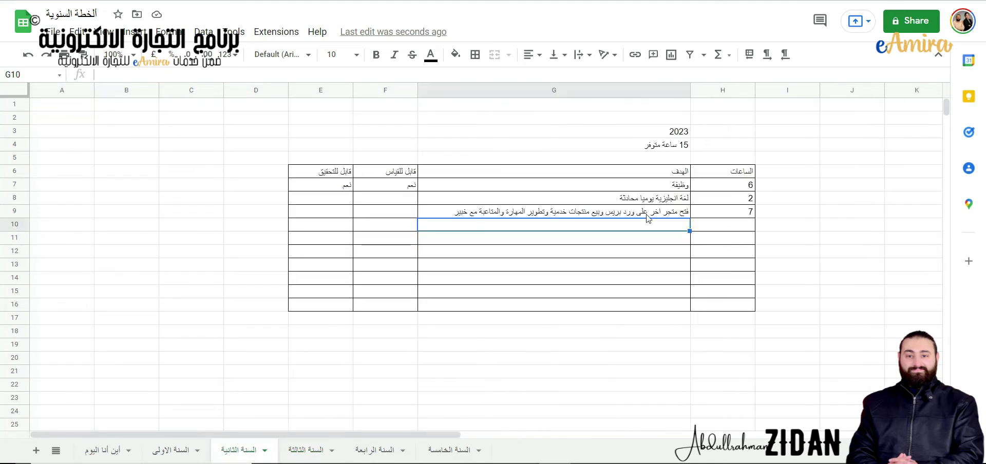
click(314, 455)
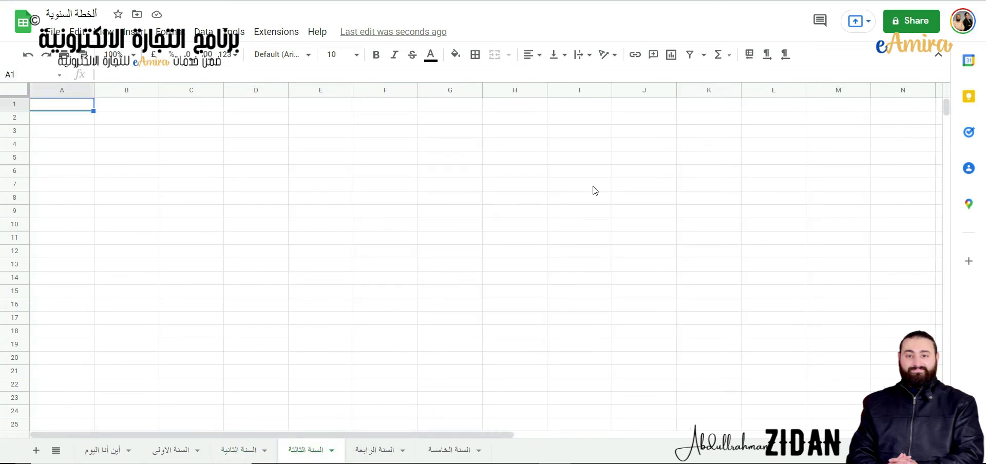
click(565, 171)
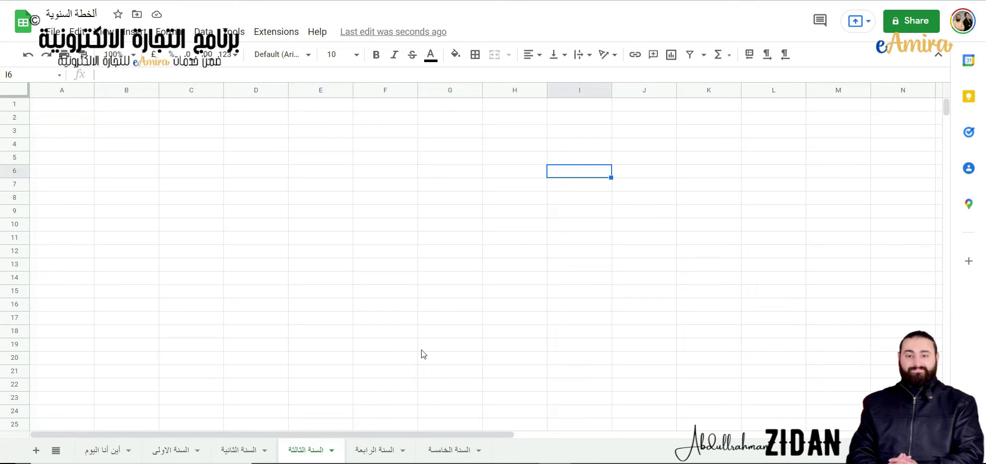
click(382, 447)
click(561, 136)
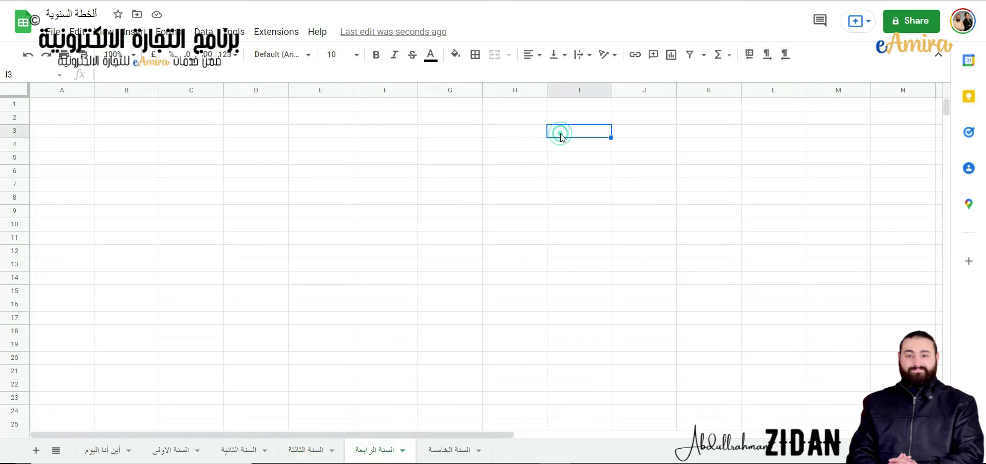
click(445, 456)
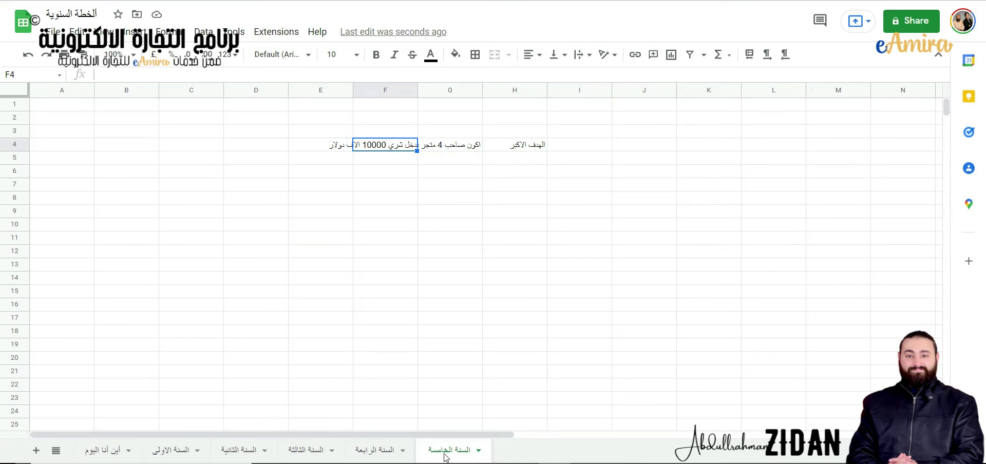
Finish on the أين أنا اليوم sheet with the two-hour entry in G10 selected
click(162, 456)
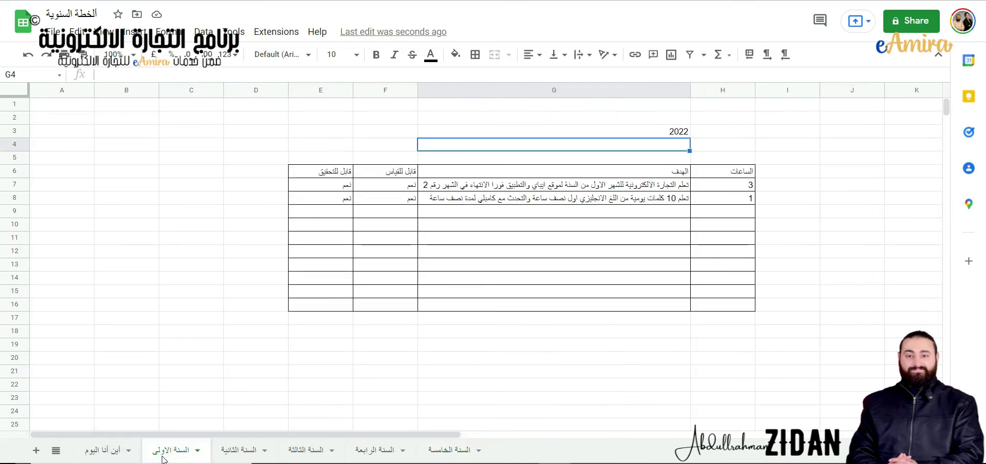
click(116, 455)
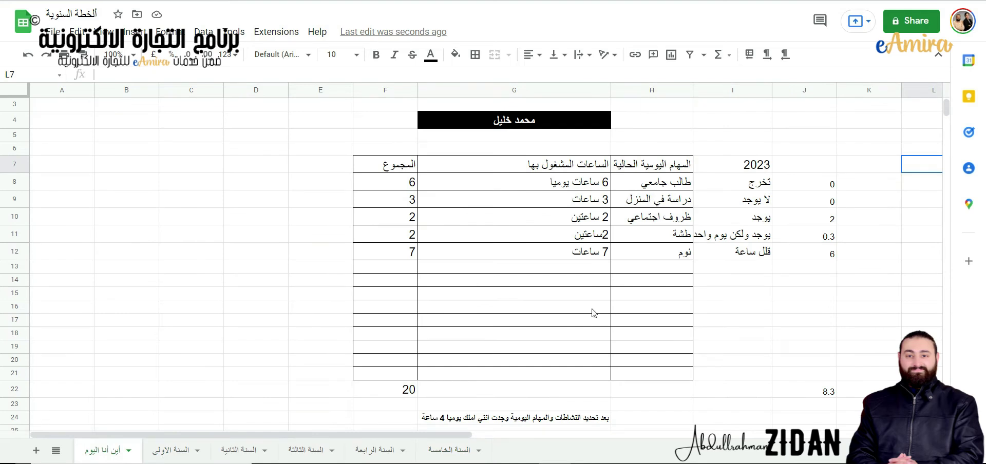
click(540, 211)
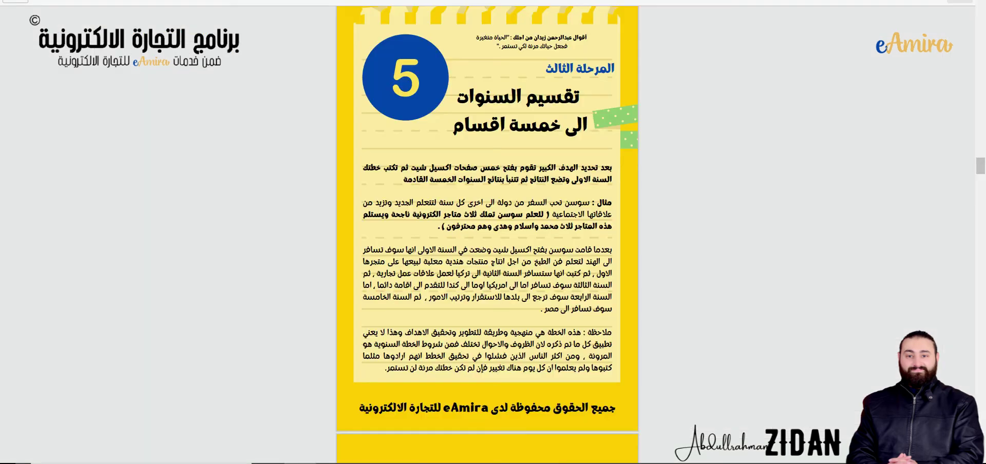
Scroll the PDF to the stage-four page about focusing on the first year
scroll(487, 232, up, 10)
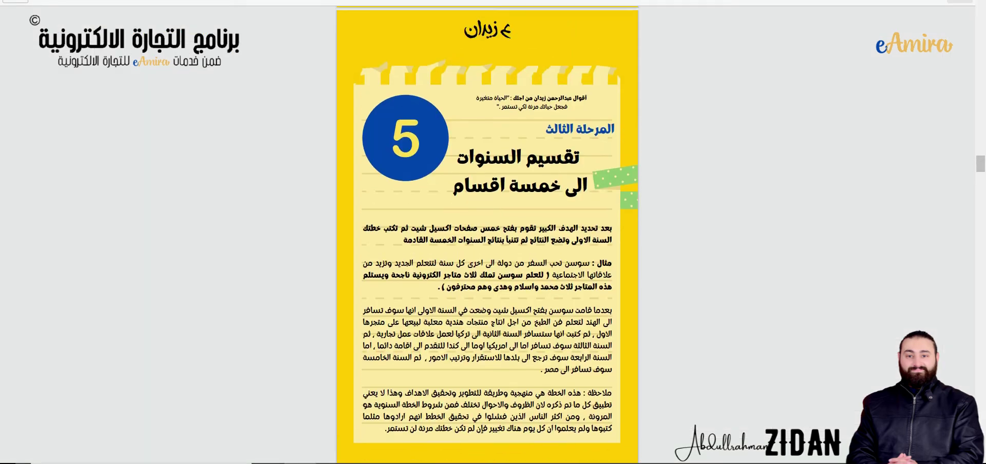
scroll(487, 231, up, 7)
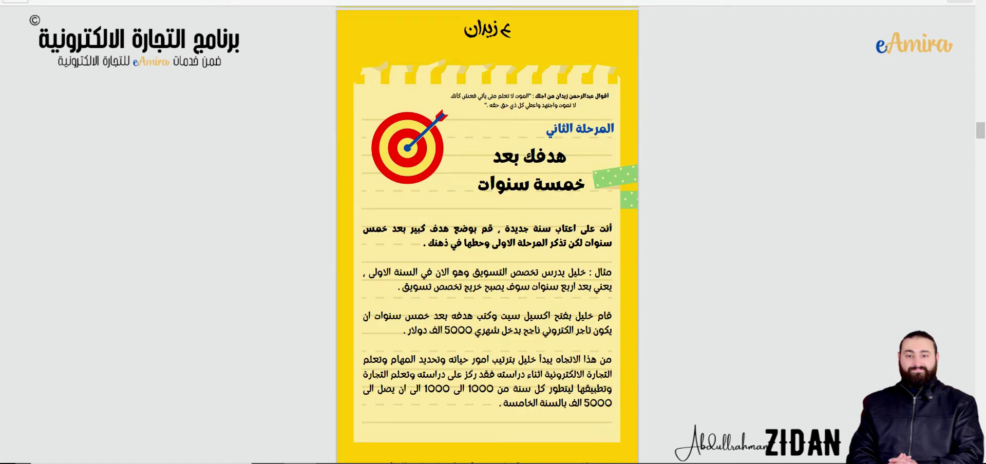
scroll(487, 231, down, 10)
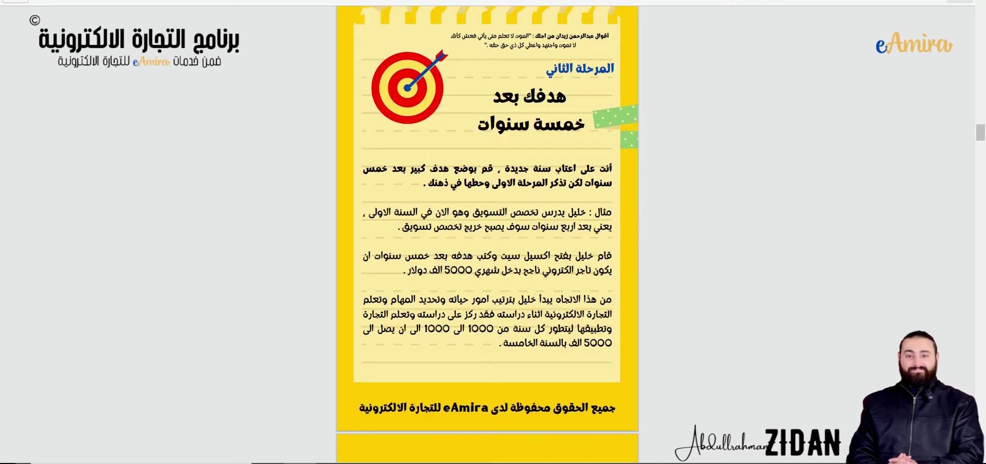
scroll(486, 231, down, 10)
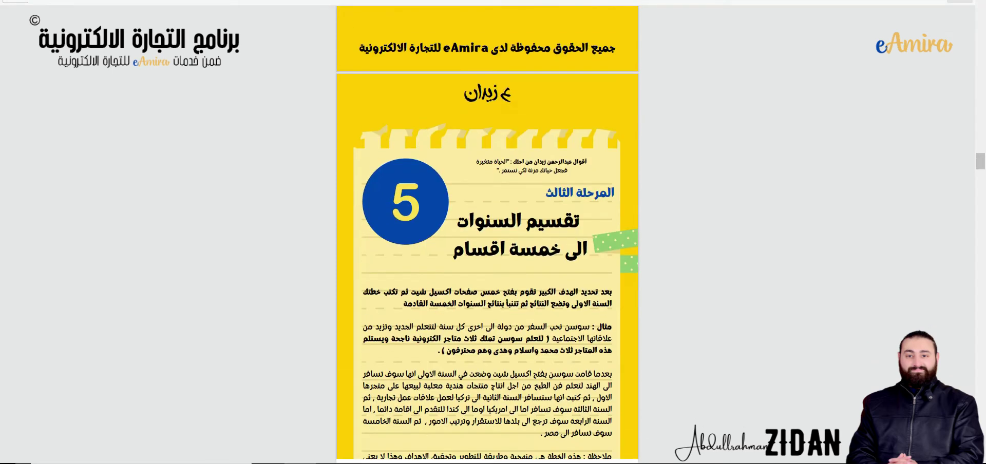
scroll(487, 231, down, 15)
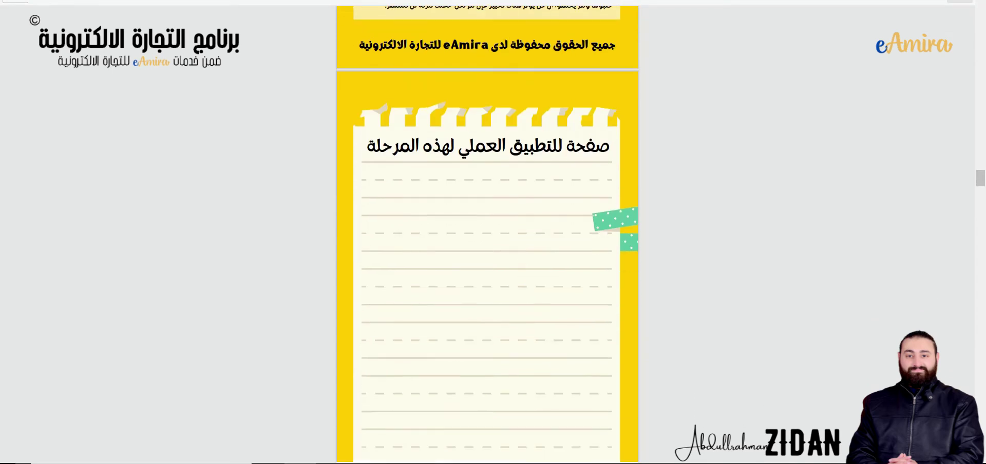
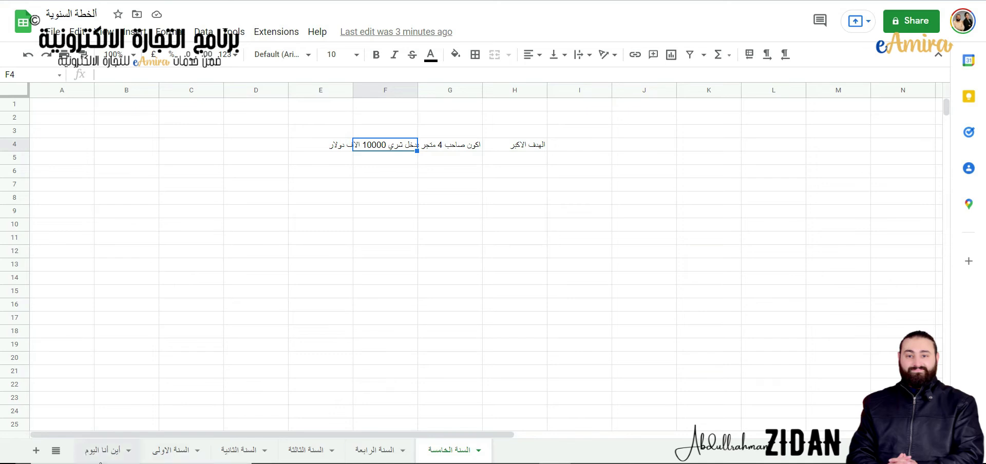
Switch to the أين أنا اليوم sheet
click(101, 461)
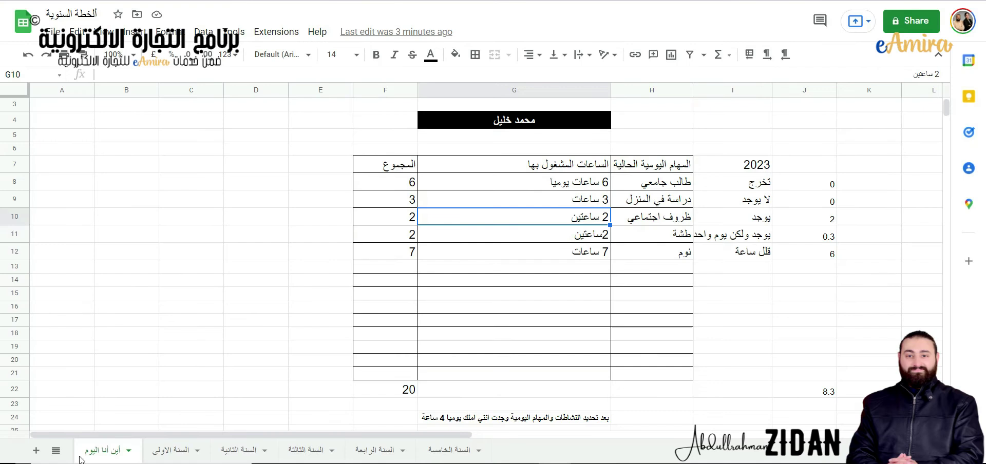
Move through the year tabs to السنة الاولى, select G19, then view the guide's focus-on-year-one page
click(250, 454)
click(171, 452)
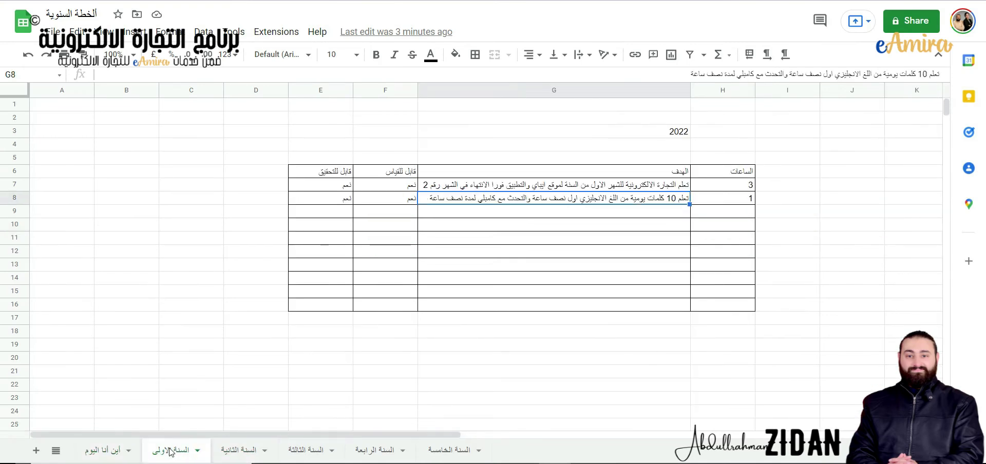
click(568, 347)
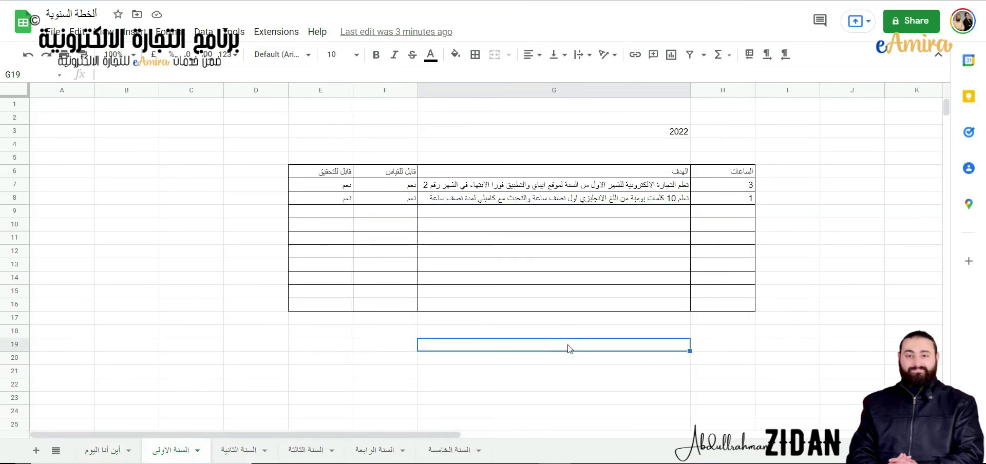
key(alt+Tab)
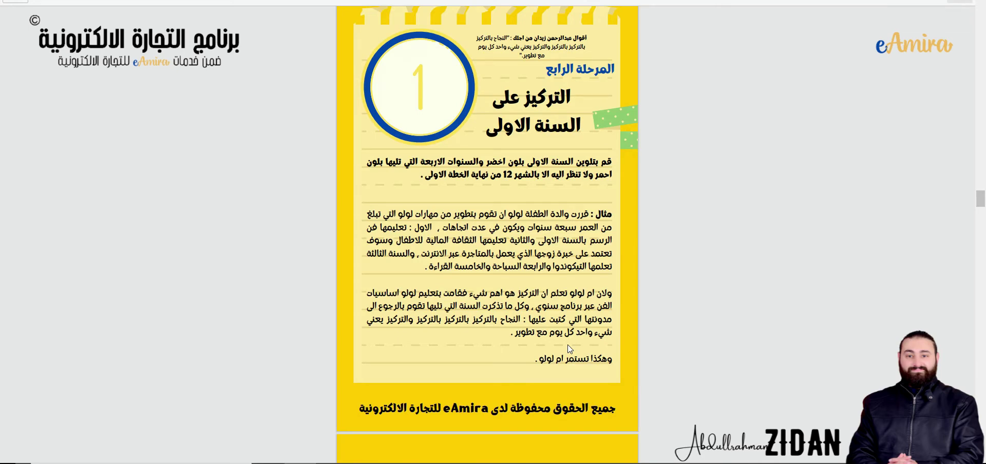
Switch from the PDF back to the first-year goals sheet in Google Sheets
key(alt+Tab)
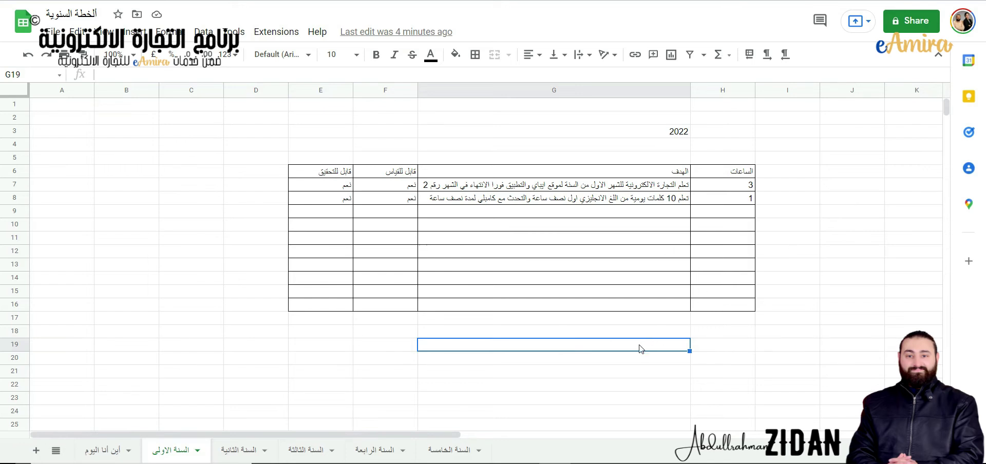
Enter 'تفصيل والتركيز' in G19 and make it bold and centred
text(تف)
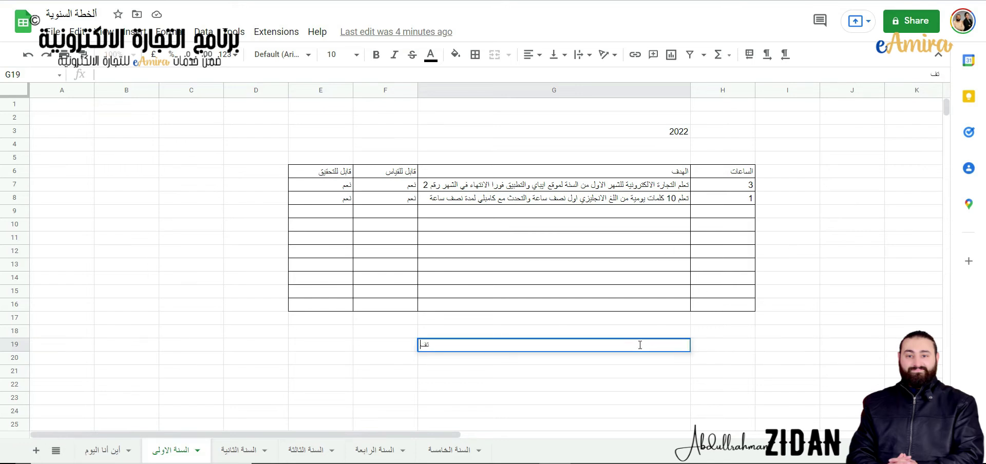
text(صيل والتركيز)
key(Return)
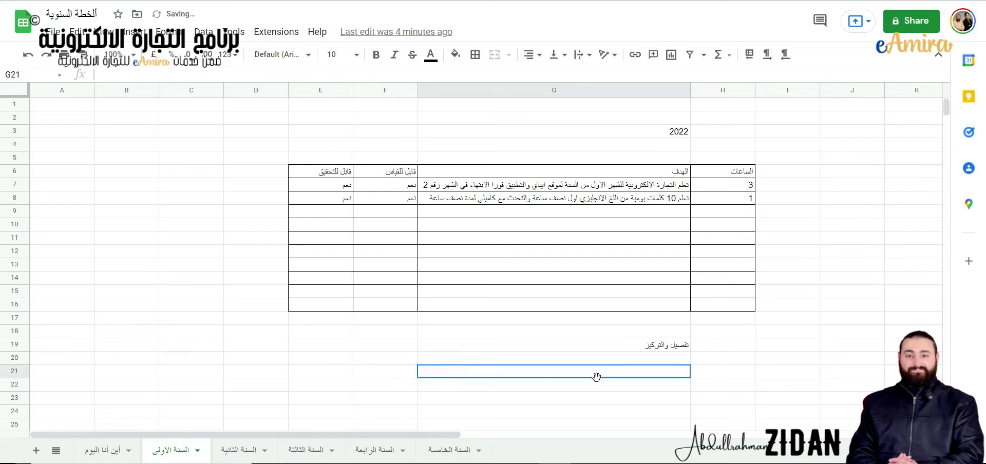
click(610, 344)
click(376, 55)
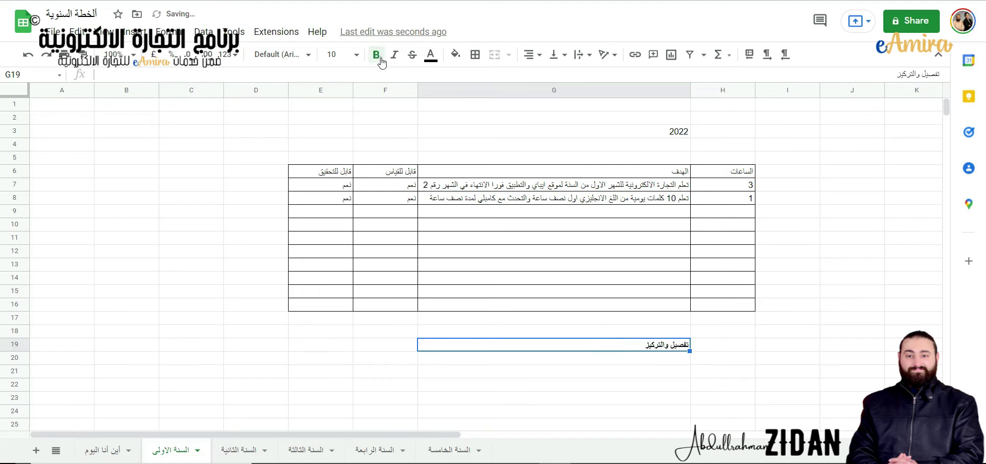
click(528, 53)
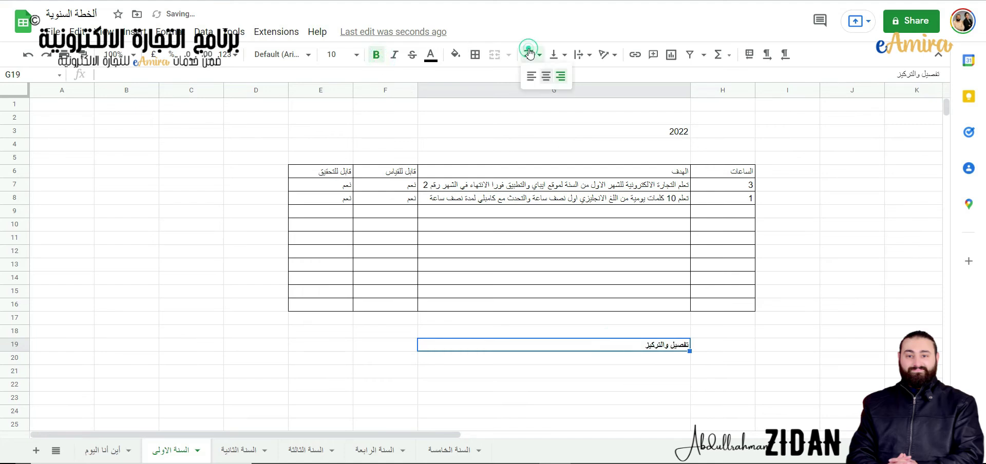
click(546, 77)
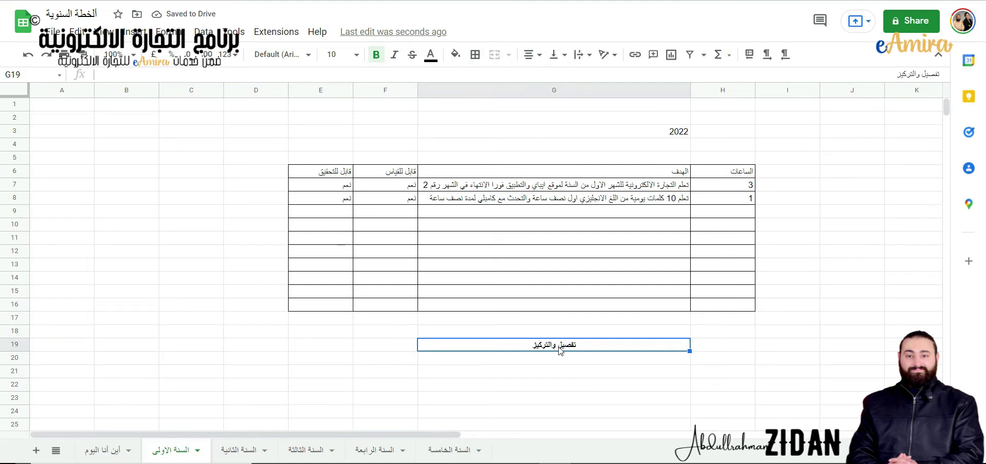
Look over the second- and third-year sheets, then return to السنة الاولى
click(633, 229)
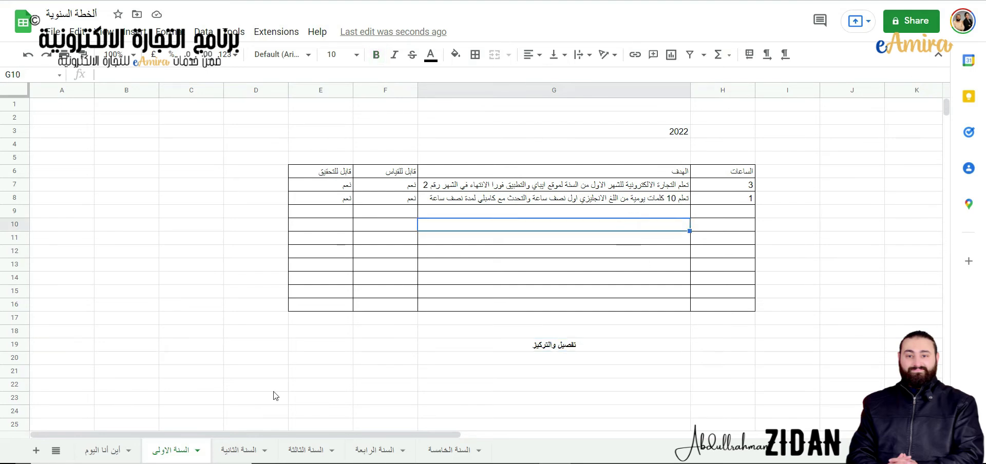
click(238, 451)
click(308, 450)
click(243, 452)
click(179, 451)
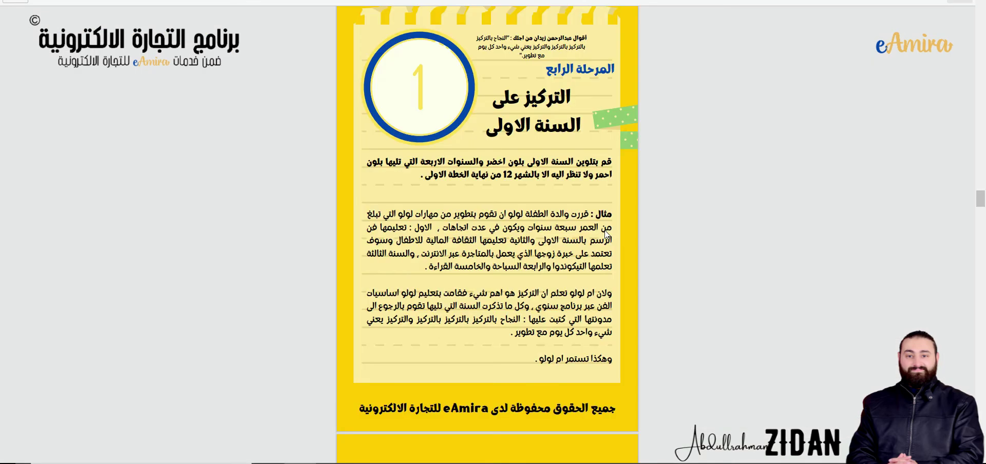
Scroll the guide to the stage-five page on splitting the year into 12 parts, then return to Sheets
scroll(605, 230, down, 8)
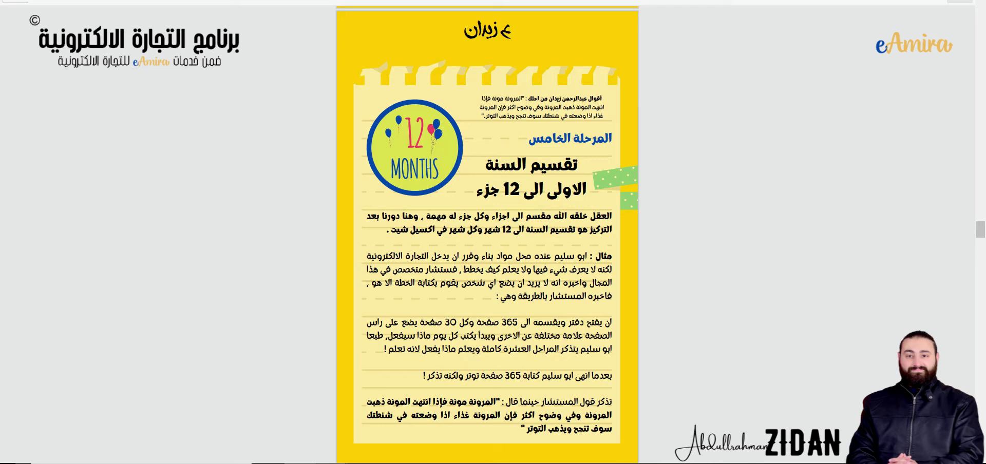
key(alt+Tab)
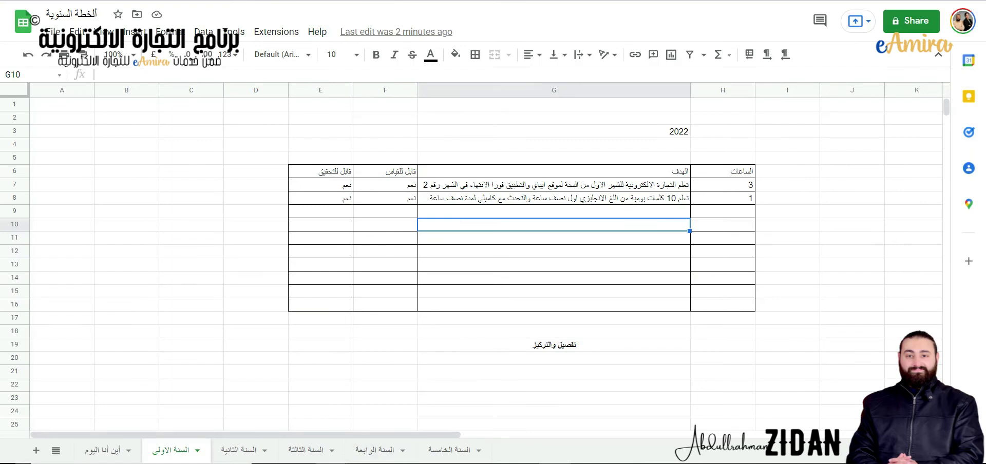
Add a sheet named 'تقسيم السنة الى 12 جزء' and place it right after السنة الاولى
click(36, 450)
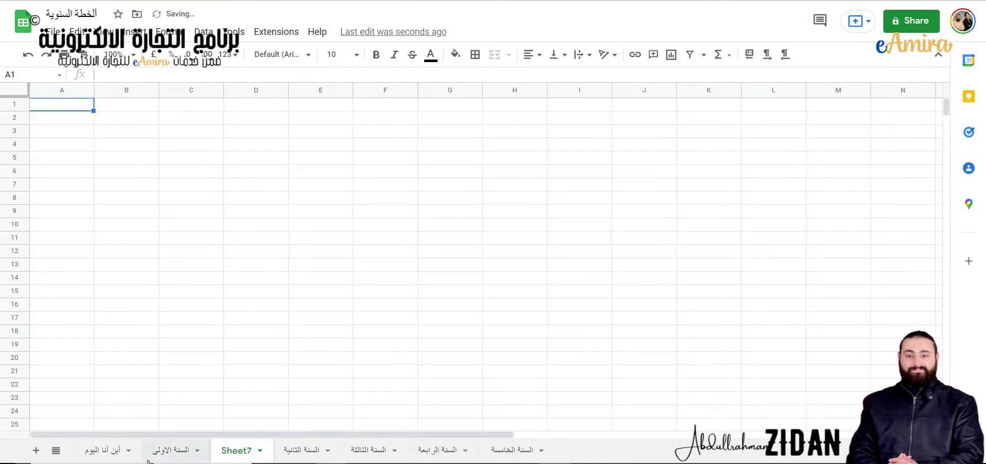
double_click(249, 455)
text(ت)
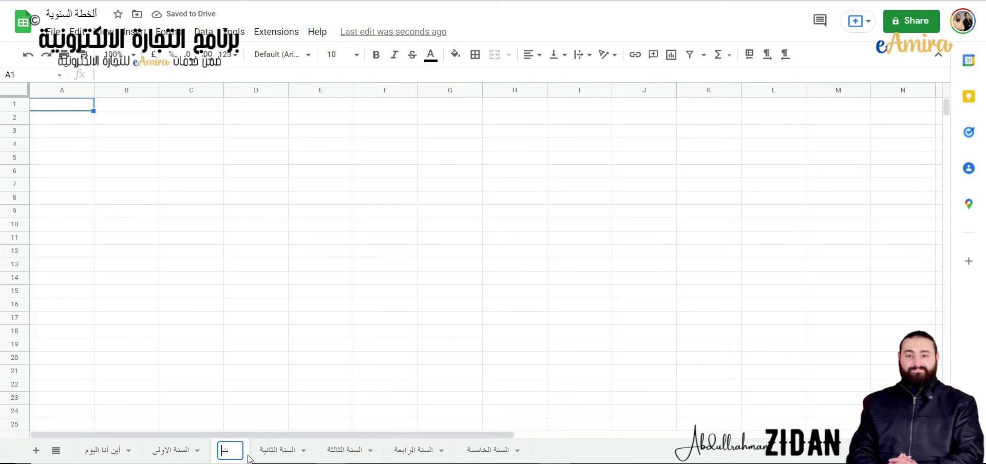
text(قسيم الس)
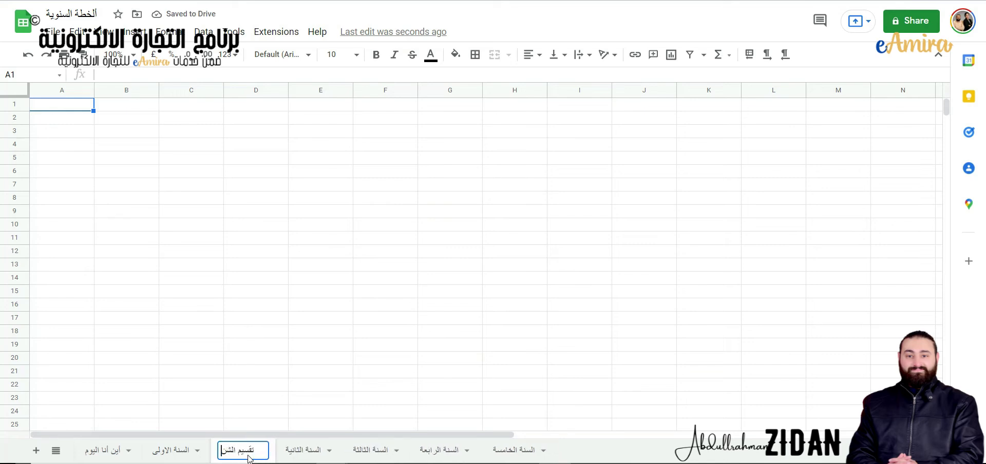
text(نة الى)
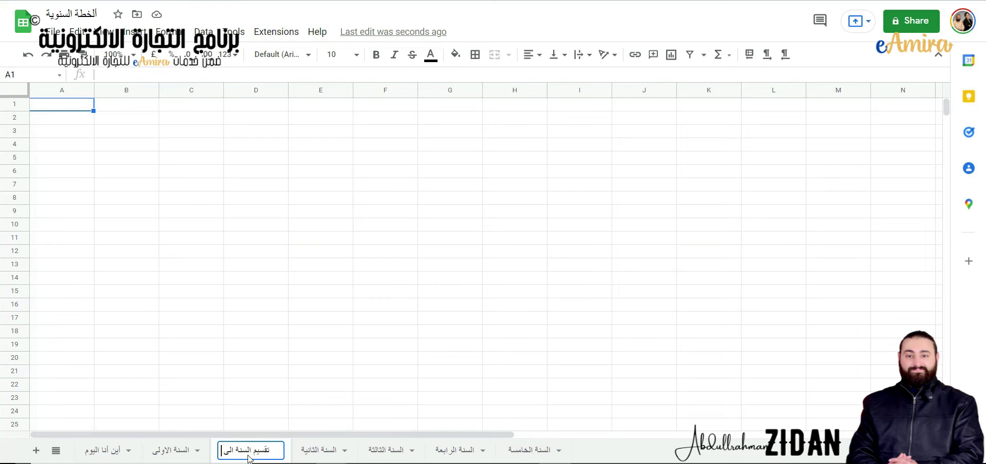
text( 12 جزء)
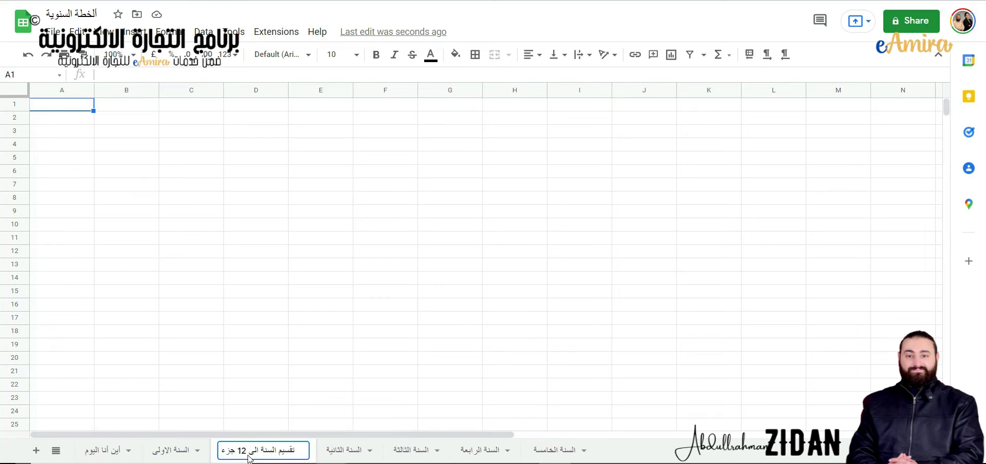
click(315, 403)
mouse_move(281, 453)
mouse_down()
mouse_move(420, 438)
mouse_move(391, 450)
mouse_move(263, 449)
mouse_up()
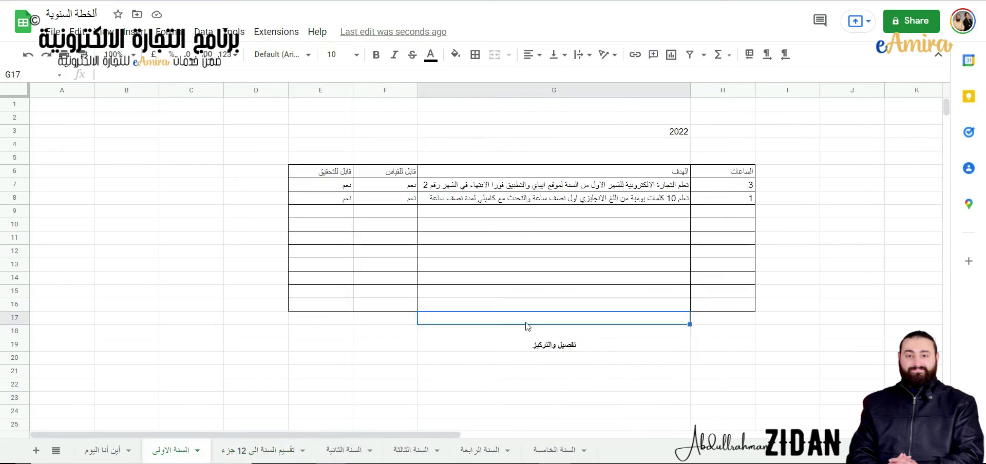
On the new sheet, label K5 'السنة الاولى' and enter 2 in J5 and 3 in I5
click(262, 456)
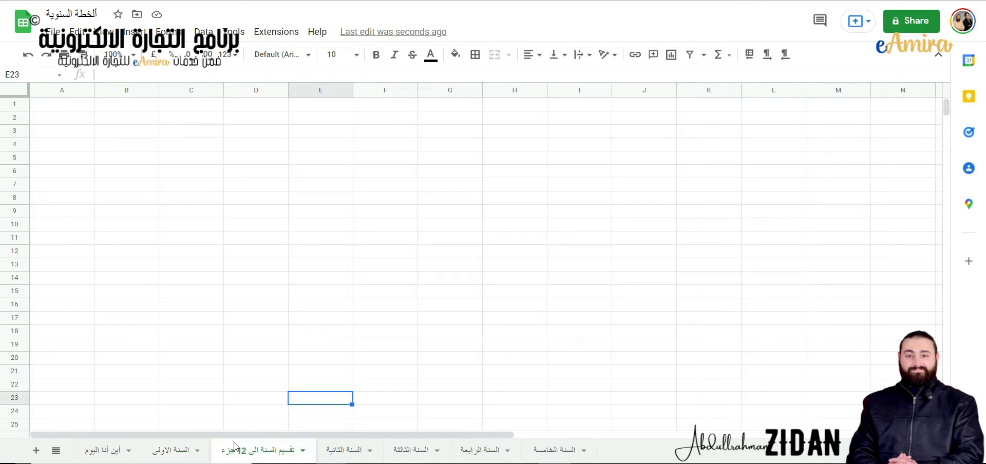
click(165, 449)
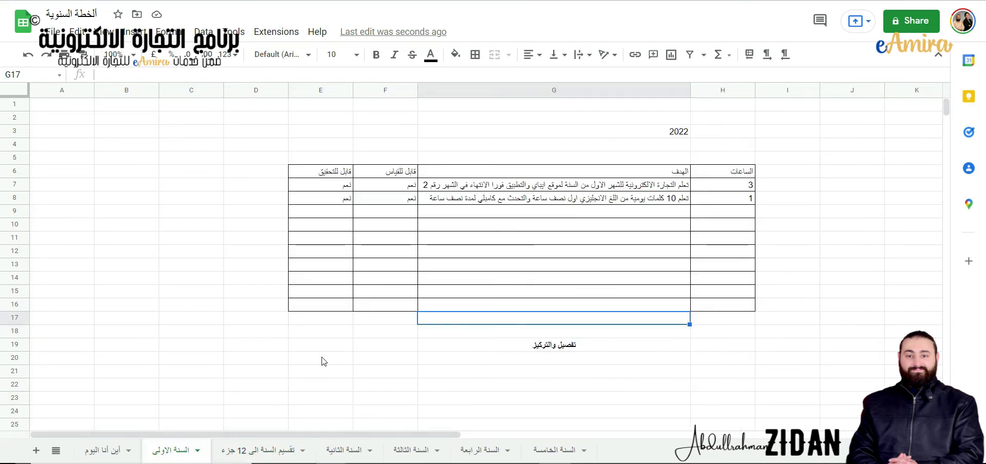
click(260, 450)
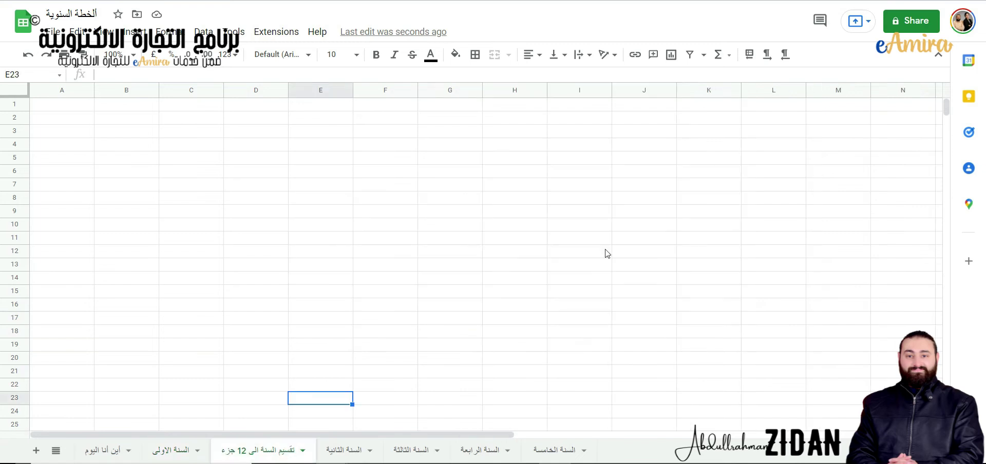
click(599, 166)
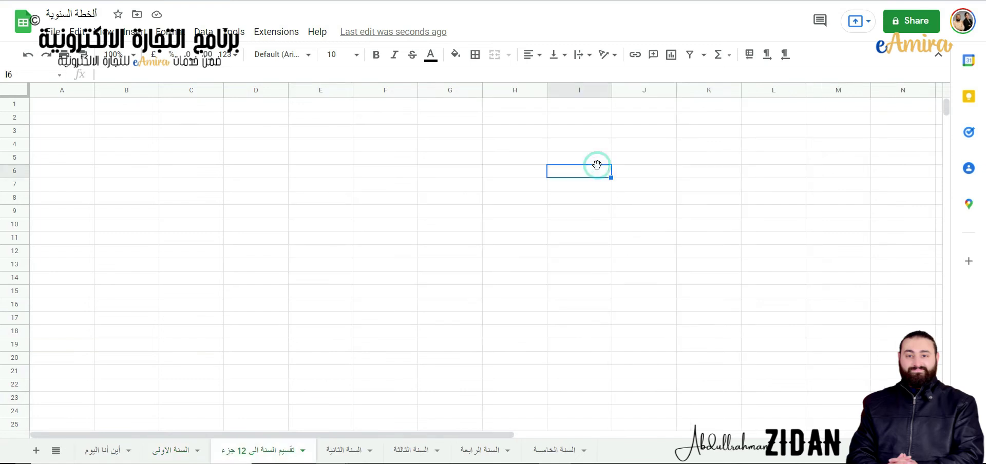
click(729, 160)
text(السنة الاولى)
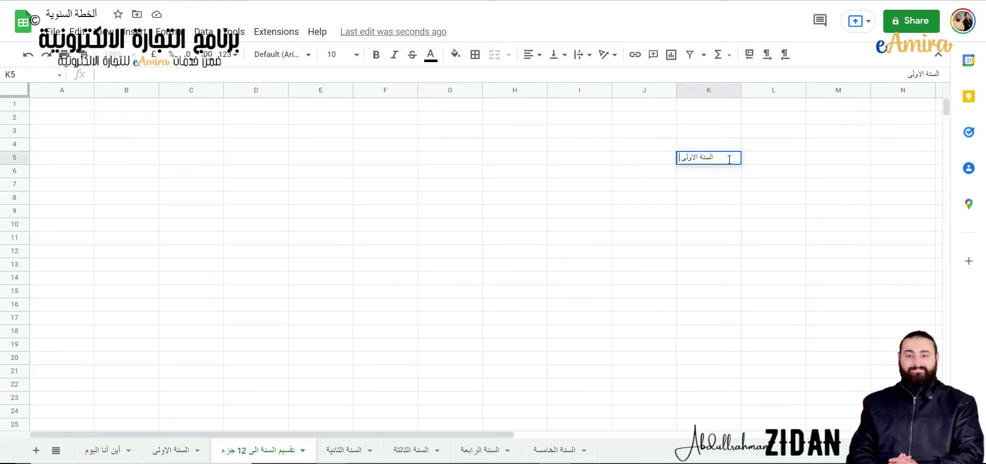
key(Left)
text(السنة ال)
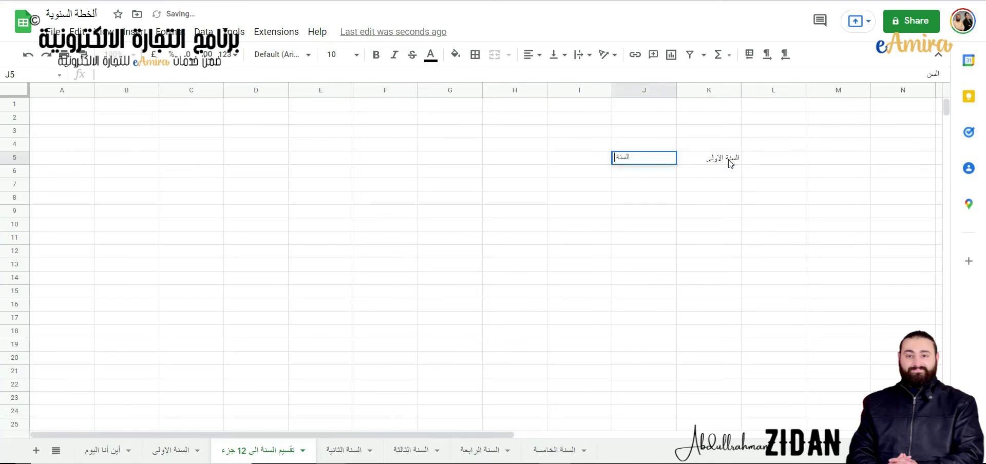
key(BackSpace)
key(BackSpace)
key(BackSpace)
key(BackSpace)
key(BackSpace)
key(BackSpace)
key(BackSpace)
key(BackSpace)
text(2)
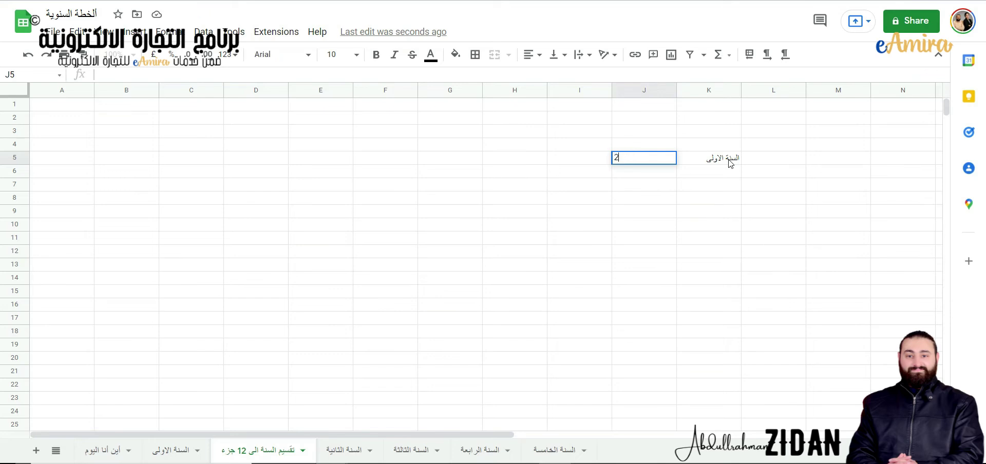
key(Left)
text(3)
click(681, 210)
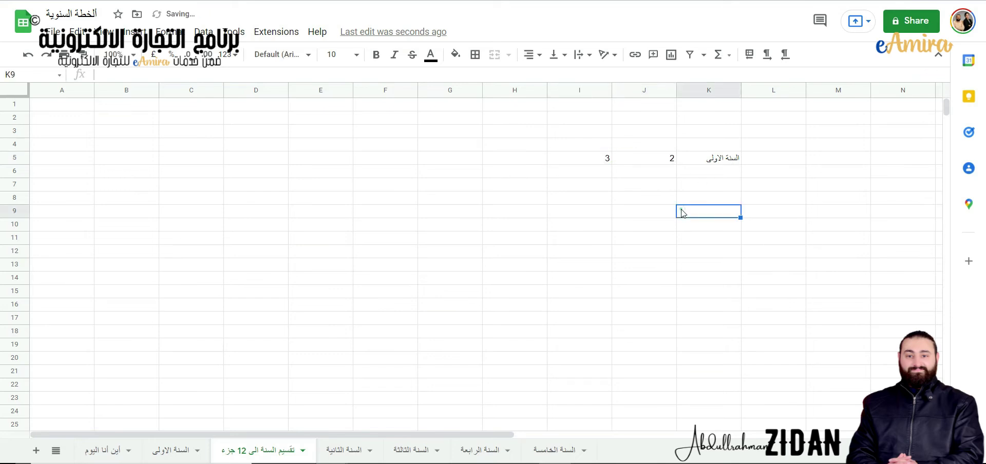
Extend the number sequence leftward to C5, then enter 10 in B5 and 11 in A5
drag(683, 159, 585, 158)
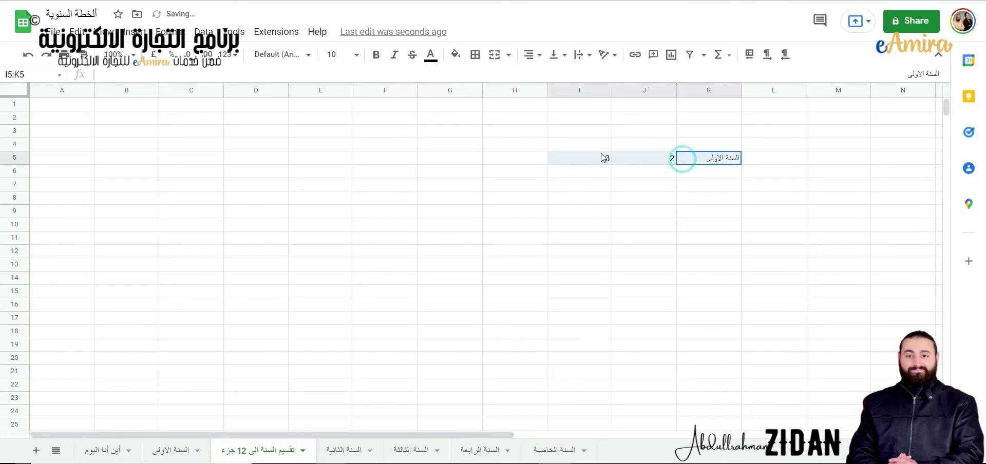
click(646, 154)
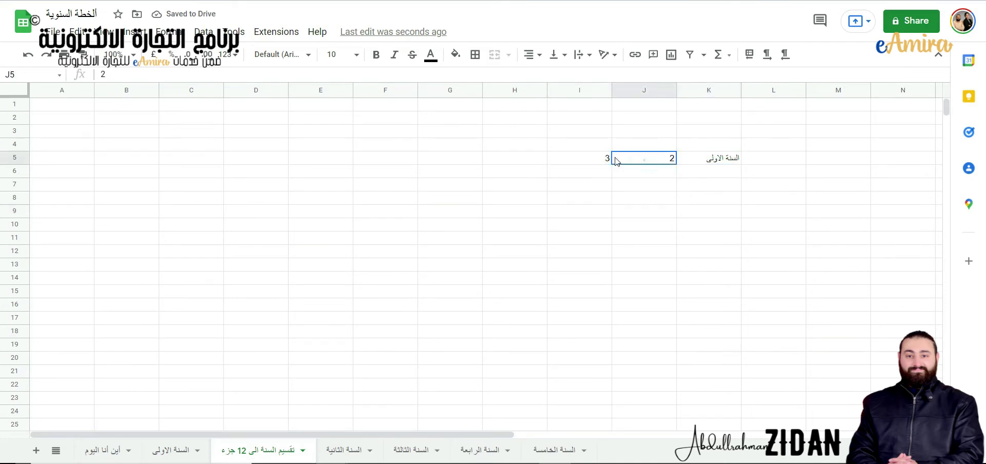
drag(644, 160, 603, 161)
drag(675, 164, 221, 163)
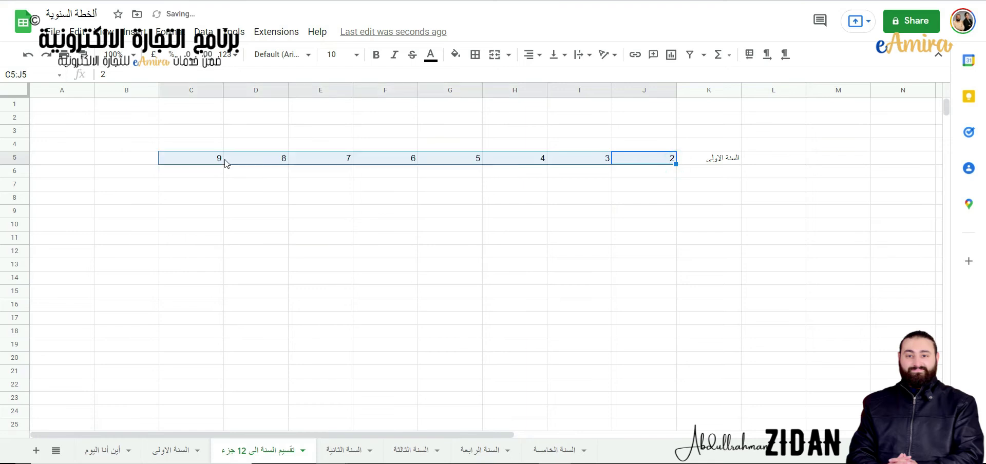
click(146, 163)
text(10)
key(Left)
text(11)
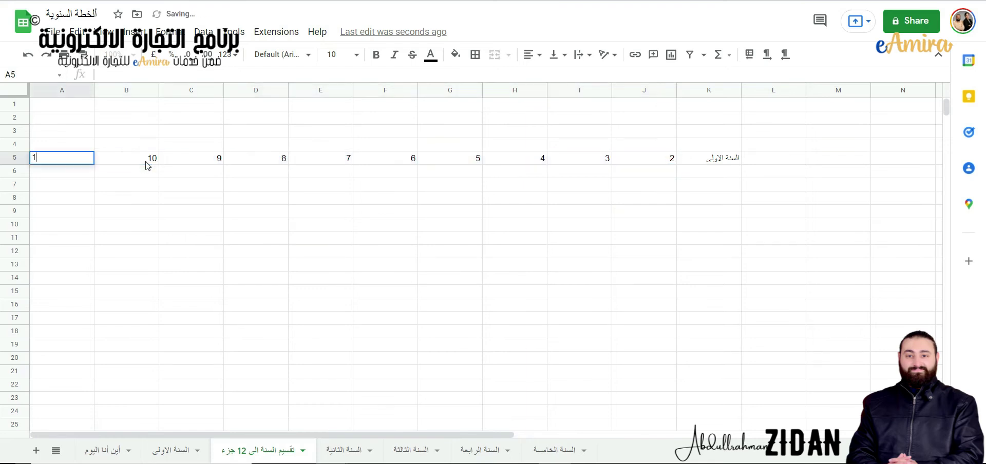
click(213, 318)
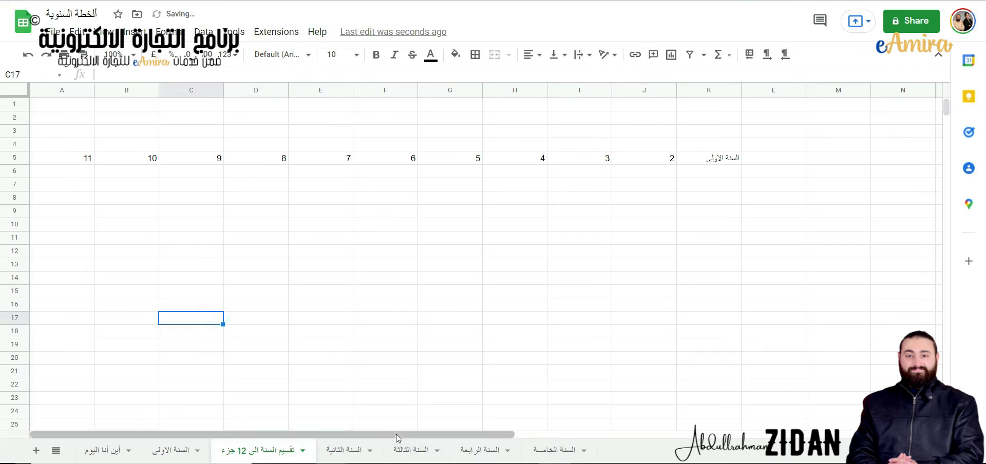
click(280, 290)
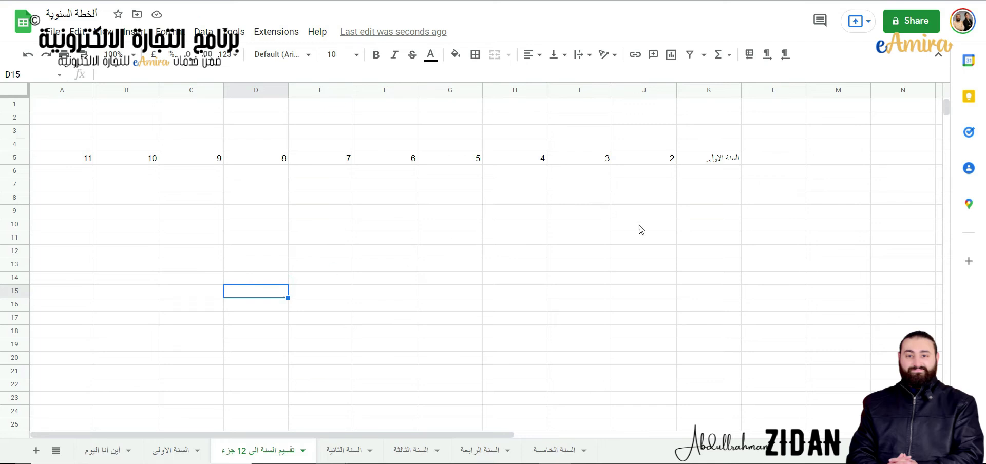
Change the K5 label from السنة to الشهر so it reads first month
click(732, 159)
double_click(732, 158)
text(الشهر)
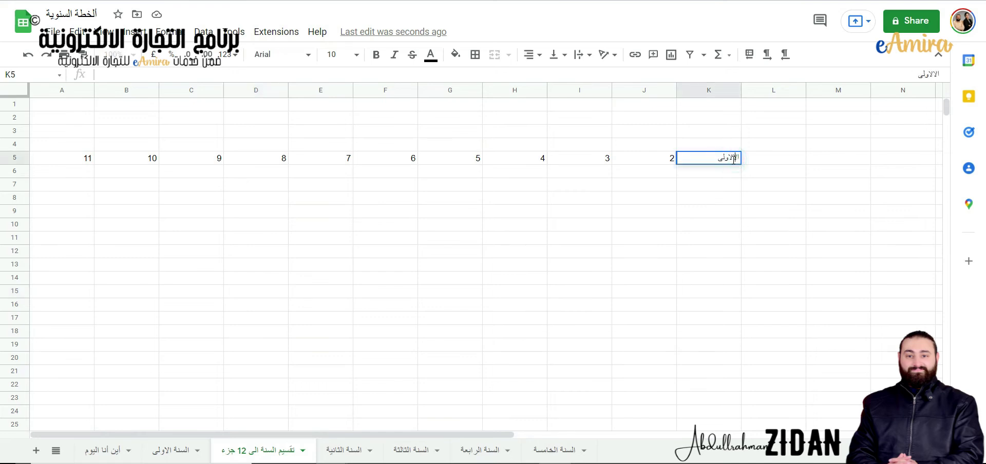
click(716, 122)
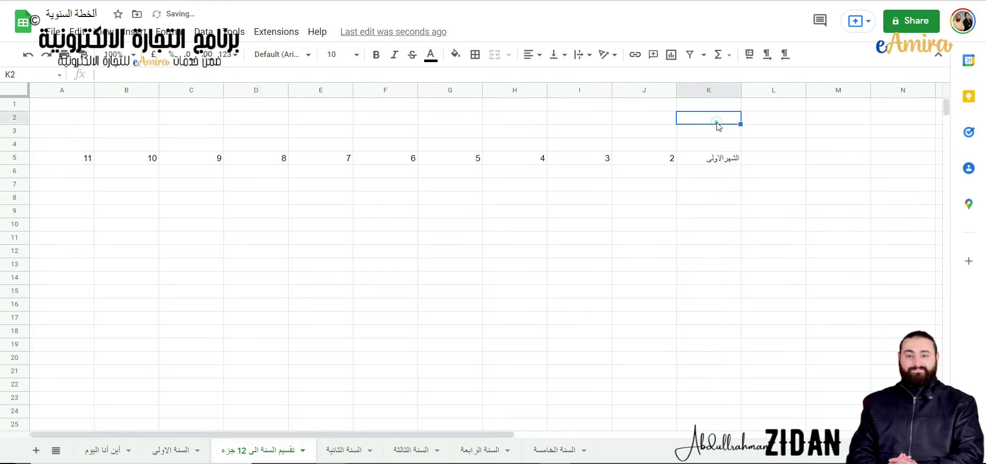
click(603, 159)
click(714, 176)
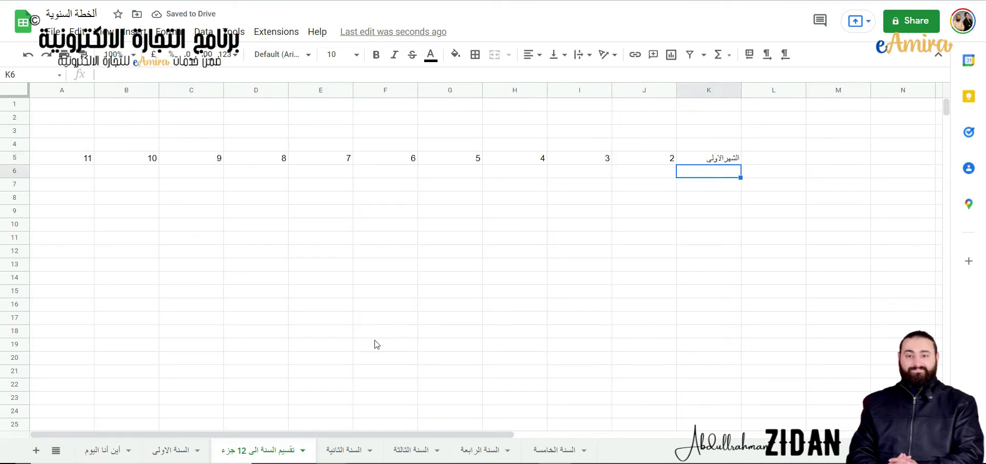
click(177, 450)
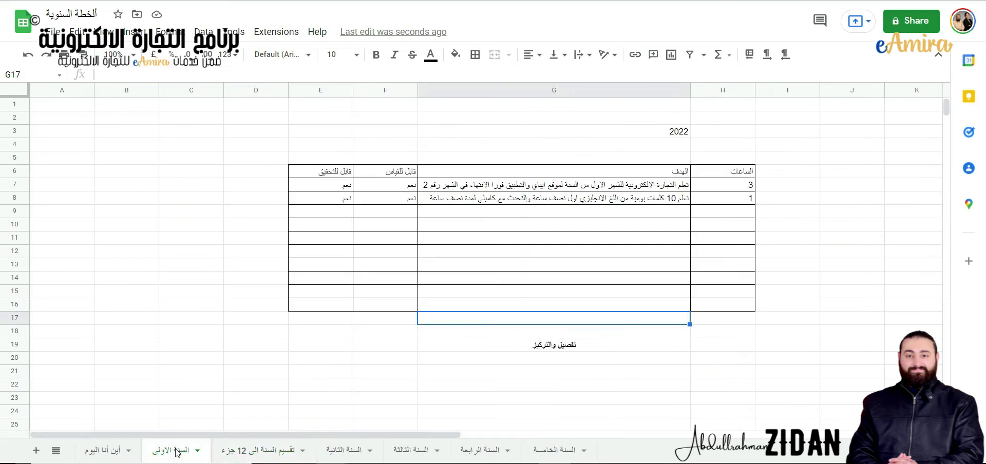
click(243, 450)
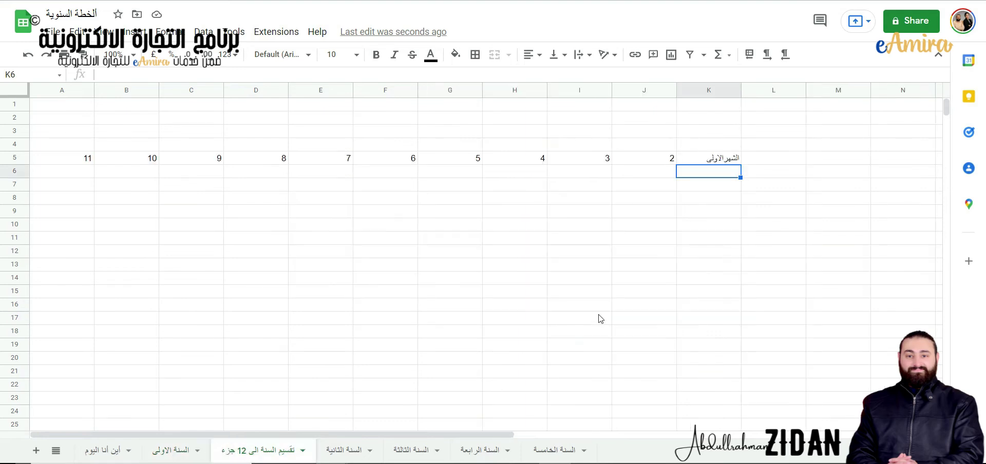
Add goal labels 'الهدف الاول' in L6 and 'الهدف الثاني' in L7
key(Return)
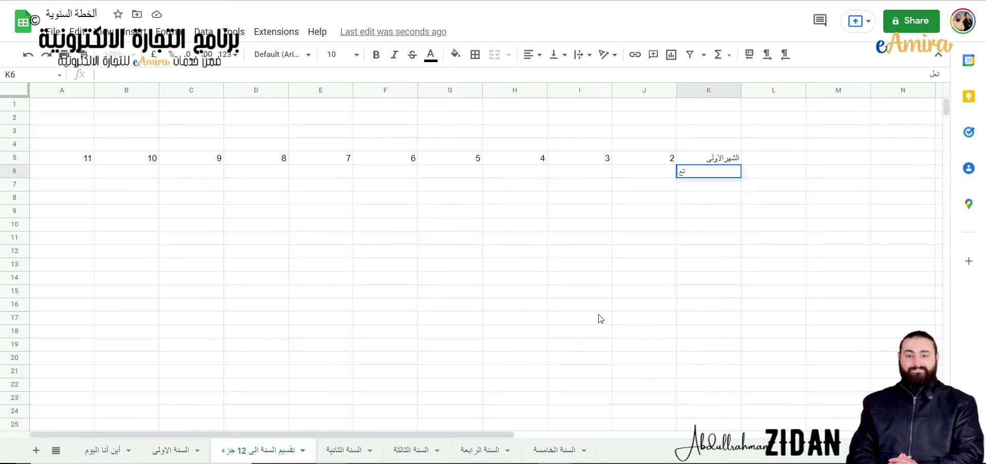
key(Tab)
text(ال)
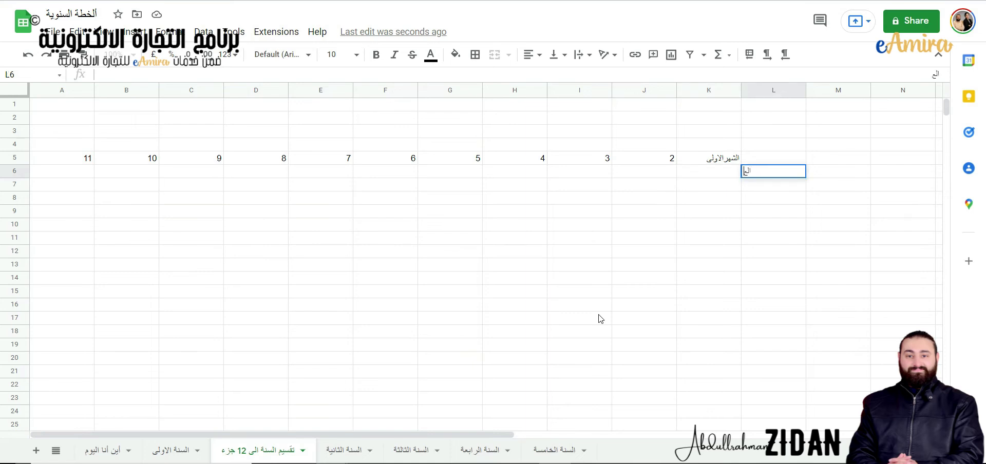
text(هدف الاول)
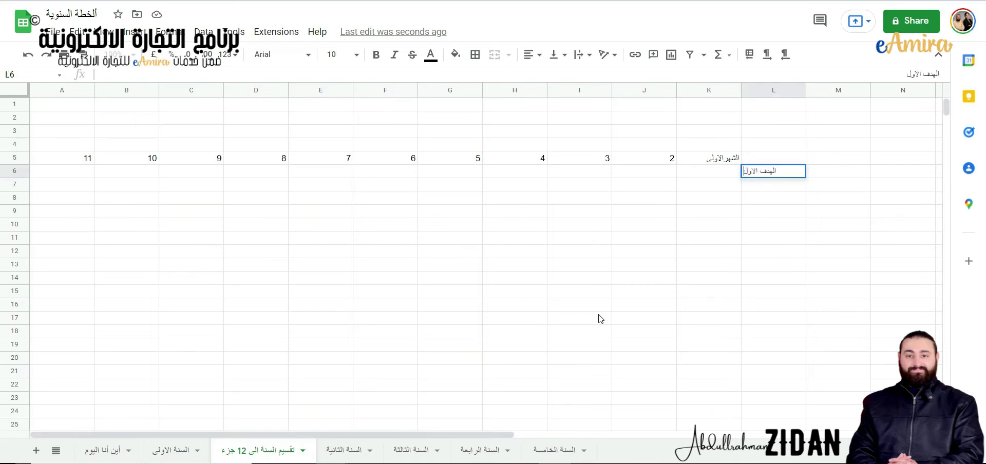
click(636, 386)
click(754, 186)
text(الهدف)
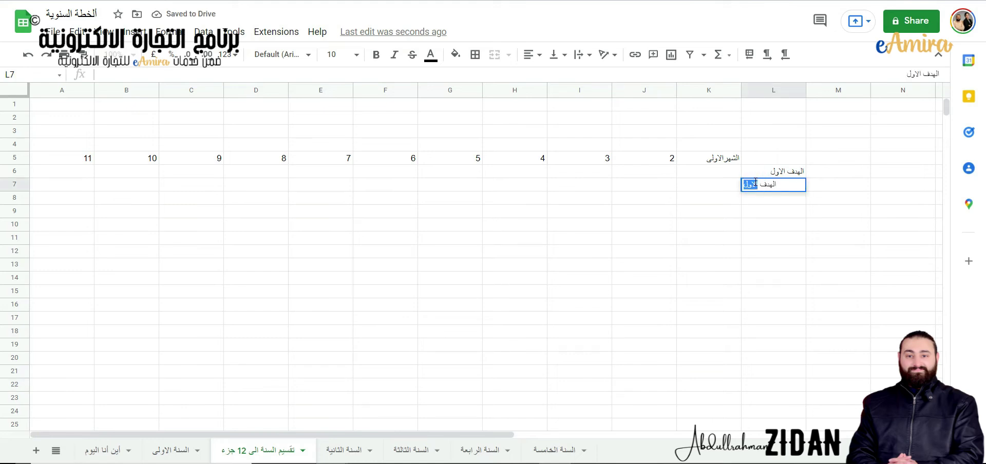
text( الثاني)
key(Return)
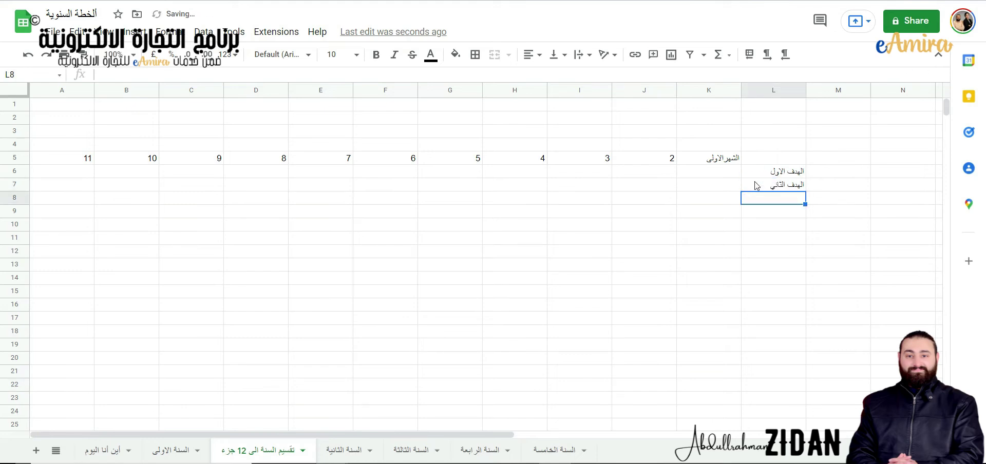
click(102, 451)
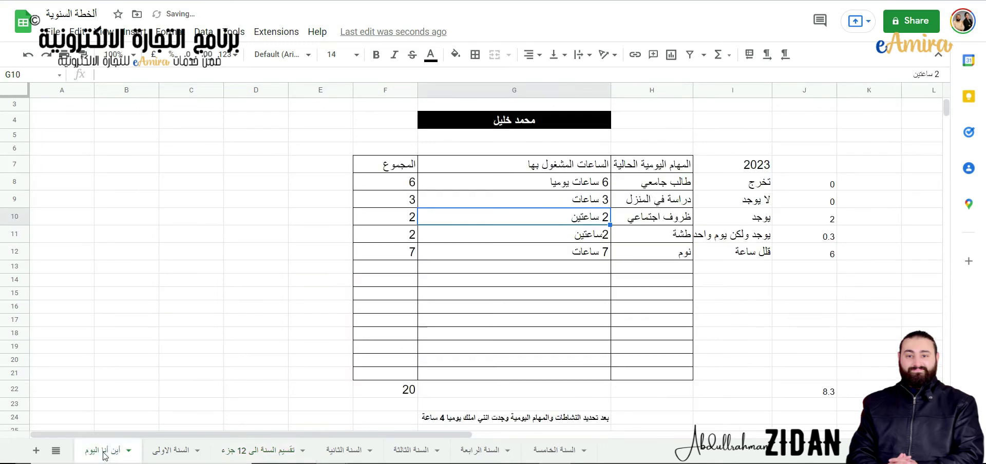
click(167, 451)
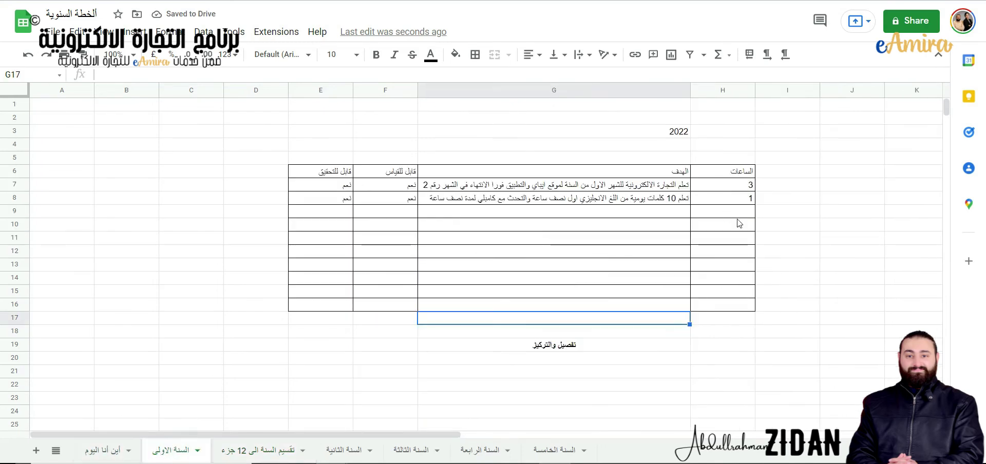
click(275, 451)
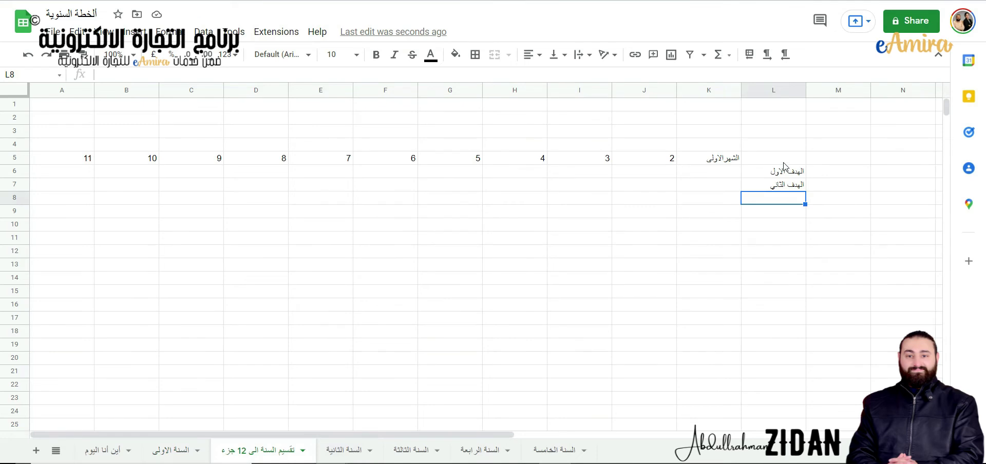
click(727, 169)
Enter months 1–5 milestones: ايباي, اختيار منتج, تطبيق, بيع 3 منتجات, طلب زيادة لعرض المنتجات
key(Return)
text(ايباي)
key(Left)
text(اختيار منتج)
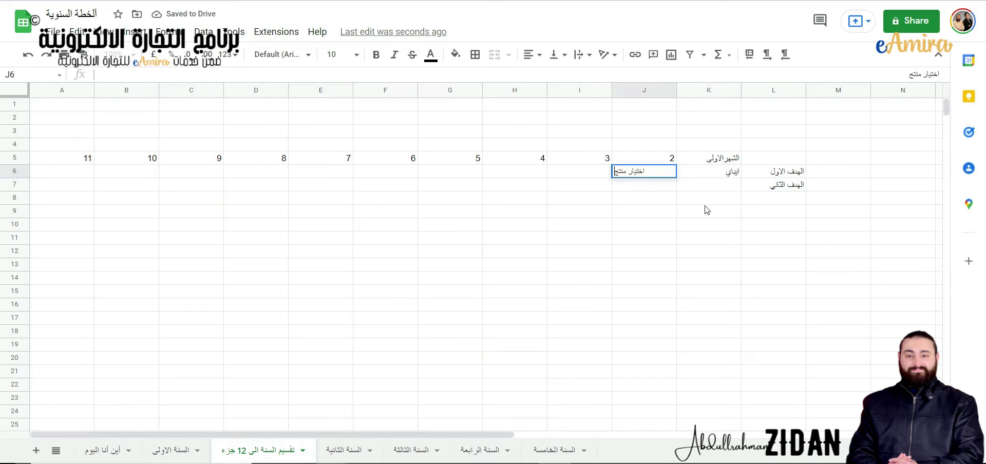
key(Left)
text(تطبيق)
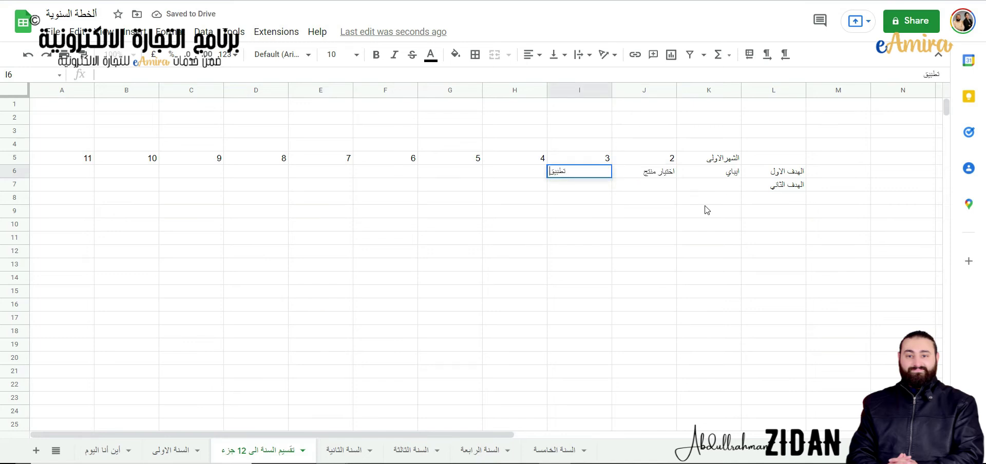
key(Left)
text(بي)
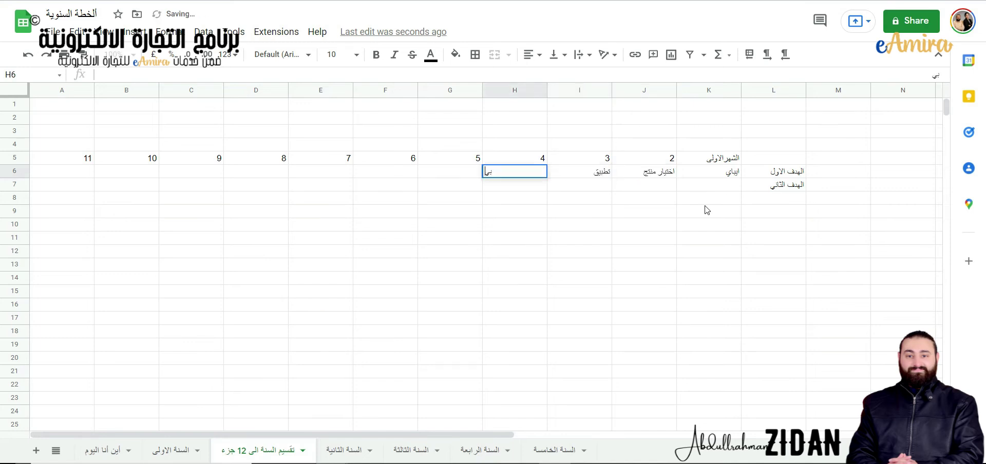
text(ع 3 منتجات)
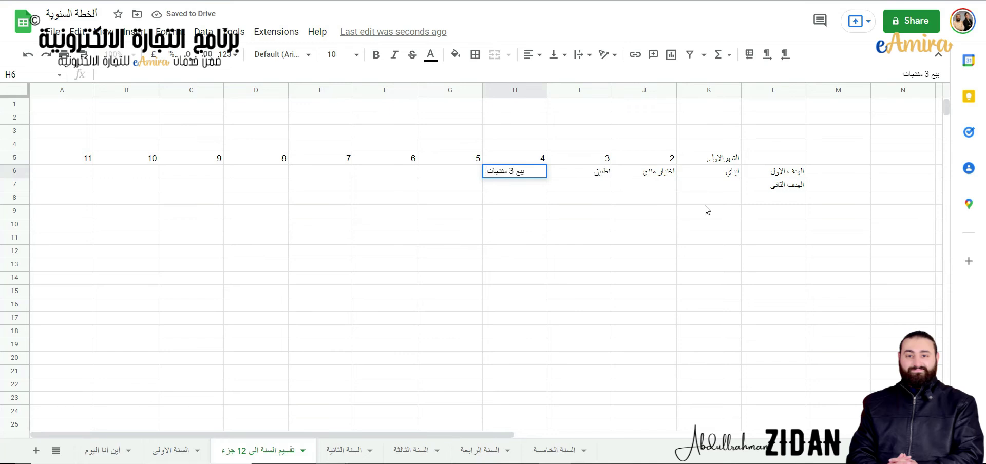
key(Left)
text(طلب زيا)
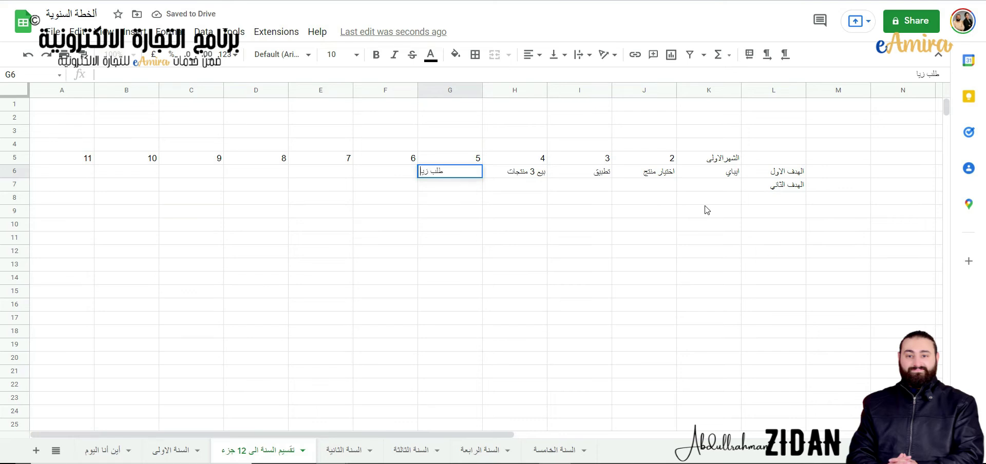
text(دة لعرض المنجات)
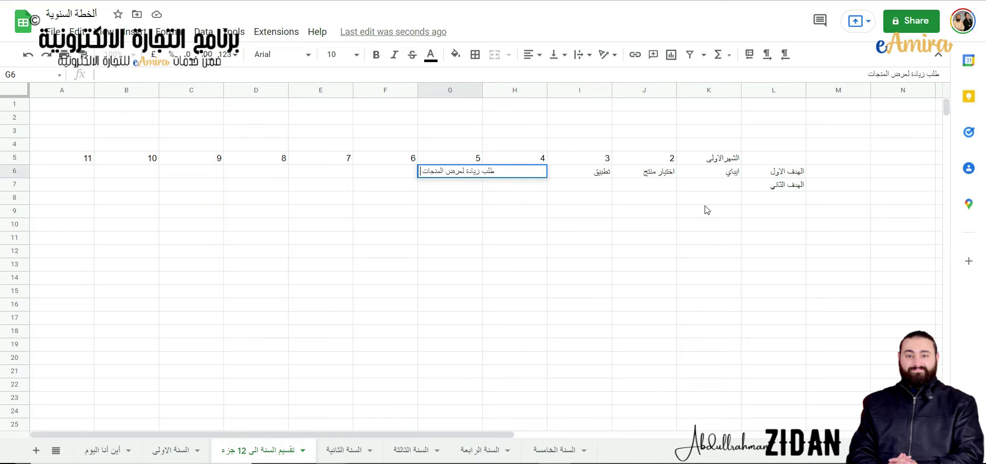
key(BackSpace)
text(تجات)
key(Return)
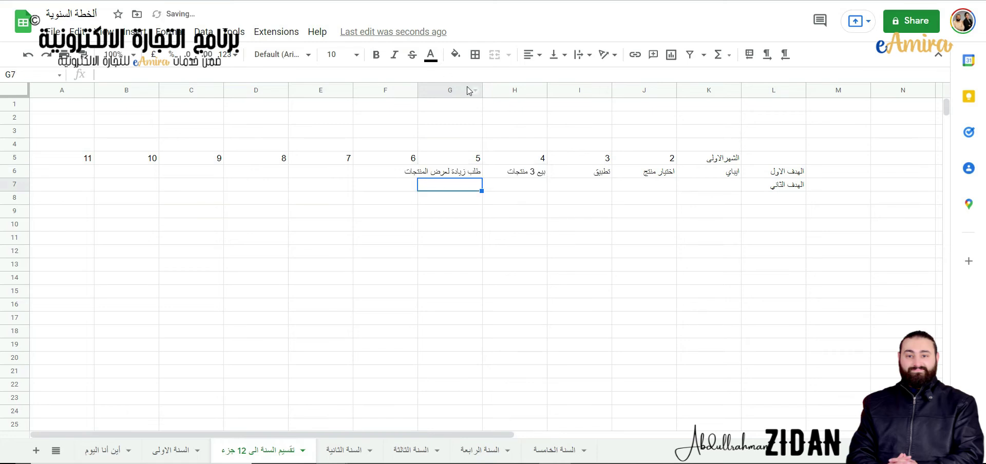
Widen column G and enter months 6–8 milestones: 200, خدمة عملاء, نظام ارجاع
drag(484, 93, 502, 92)
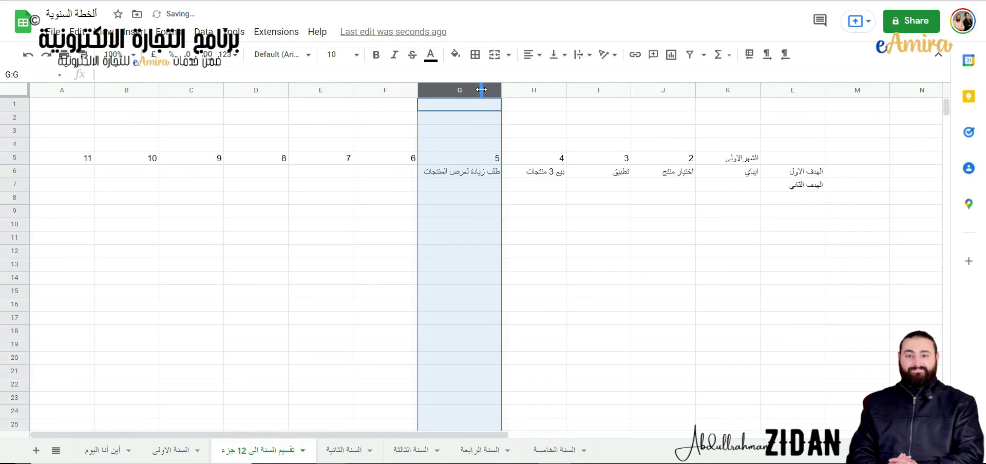
click(479, 173)
click(409, 174)
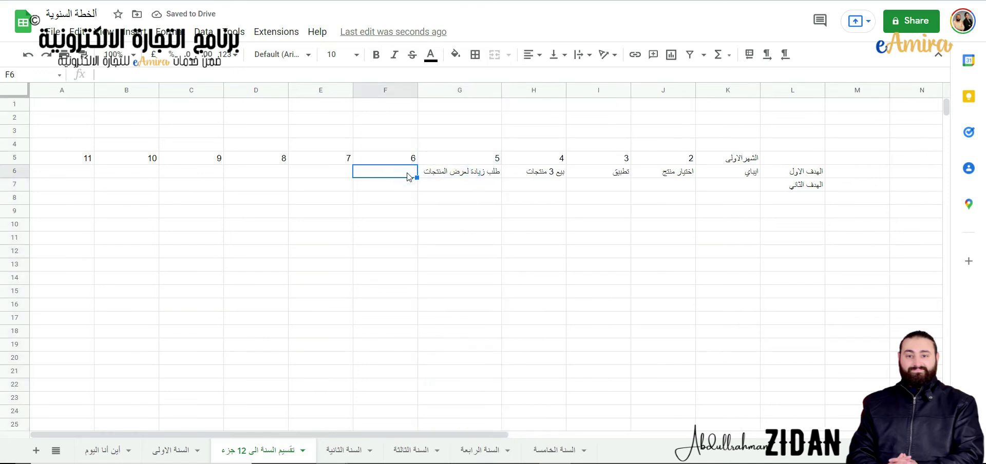
text(200)
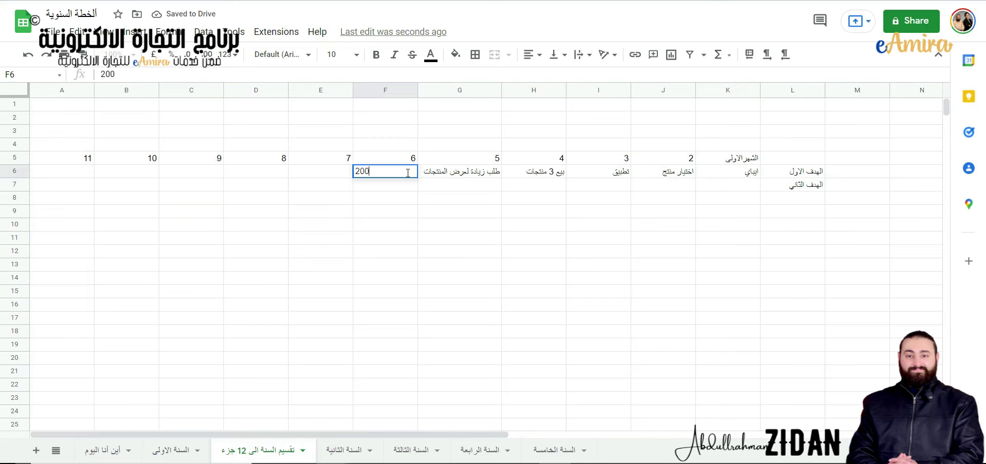
key(Tab)
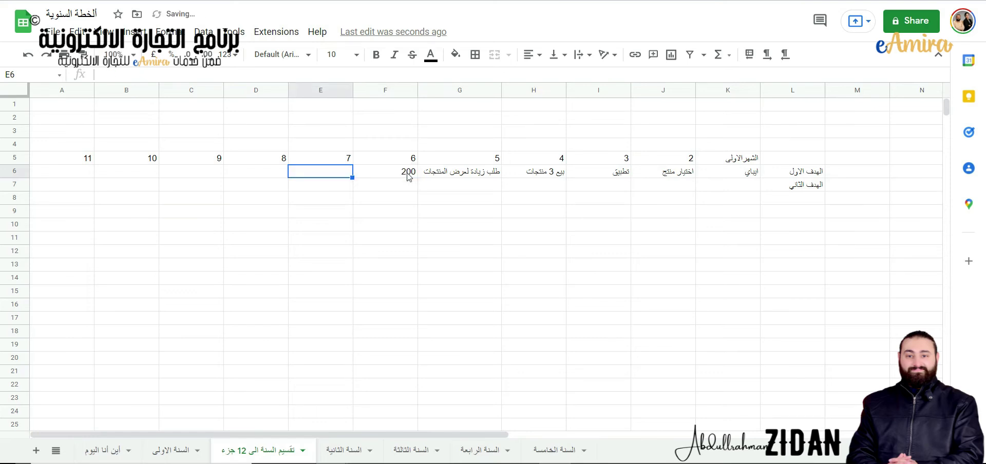
text(خدمة عملاء)
key(Return)
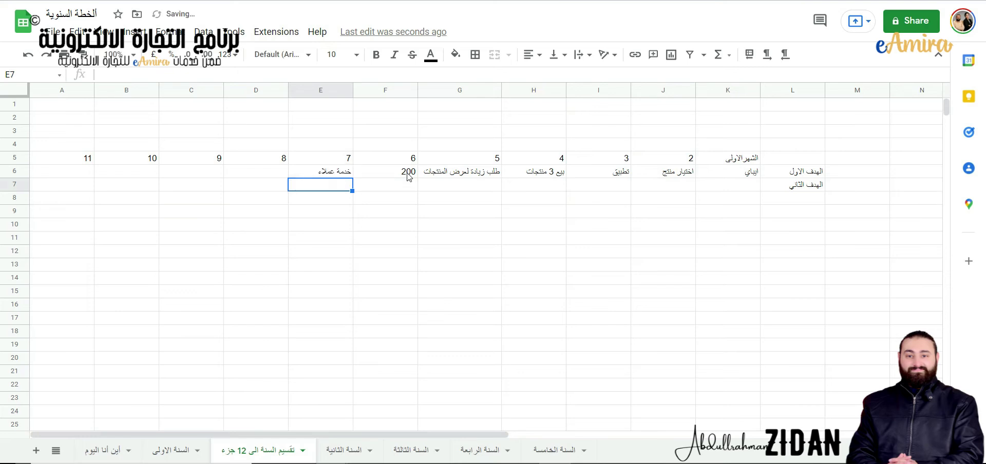
key(Left)
key(Up)
text(نطان)
key(BackSpace)
key(BackSpace)
key(BackSpace)
text(ظام ارجاع)
key(Left)
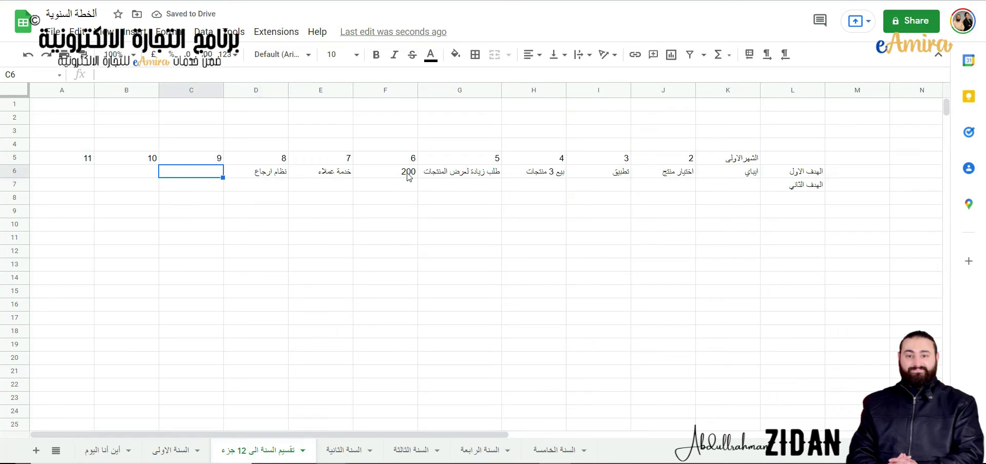
Enter months 9–11 milestones: تطوير المبيعات, بريك لدراسة السوق, بدء فتح متجر جديد
text(تطوير المبيعات)
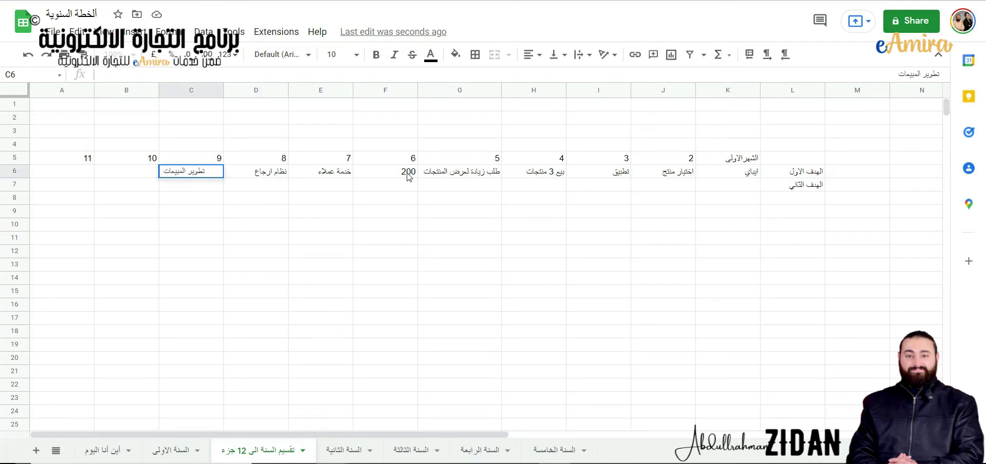
key(Left)
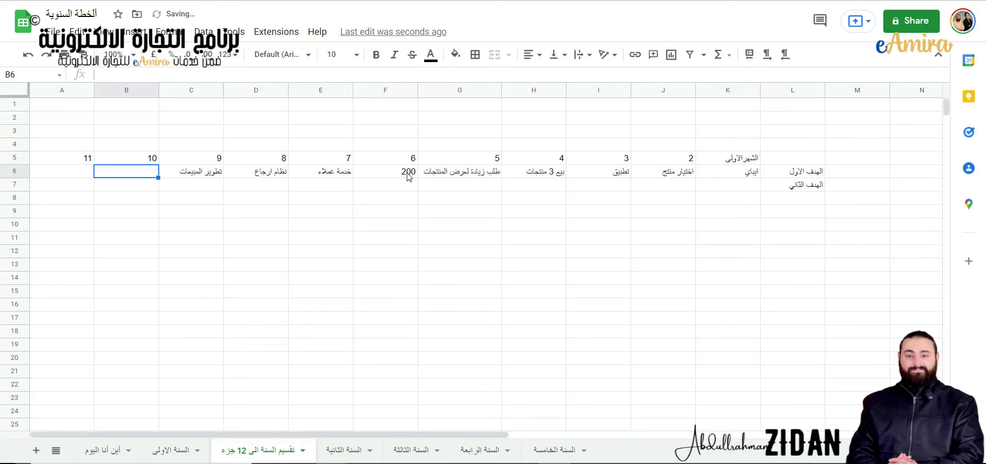
text(بري)
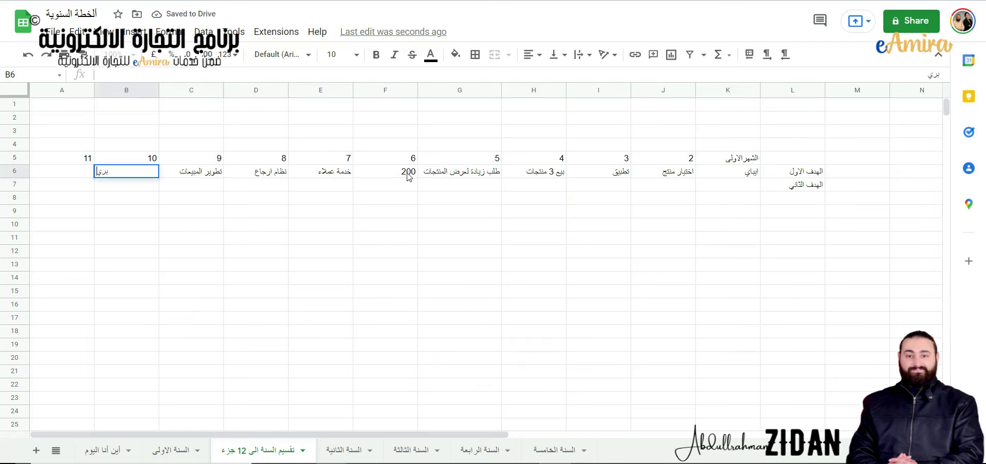
text(ك لدراسة السوق)
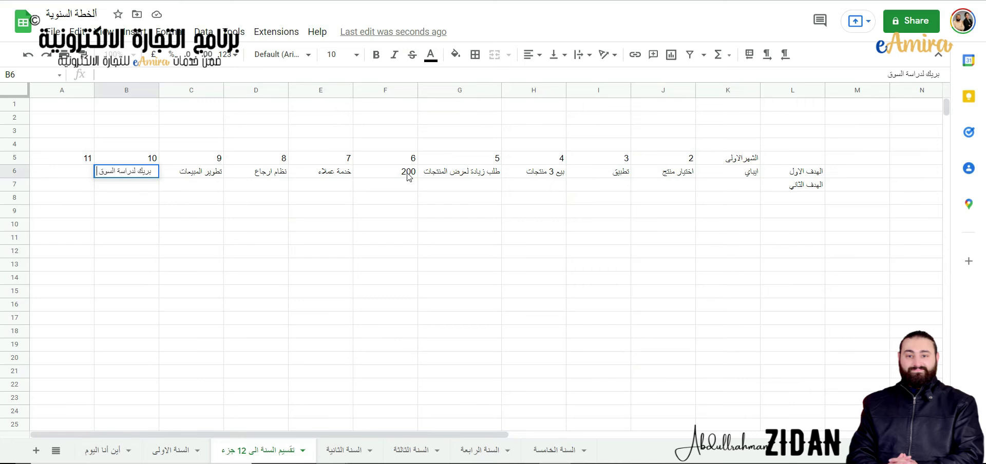
key(Return)
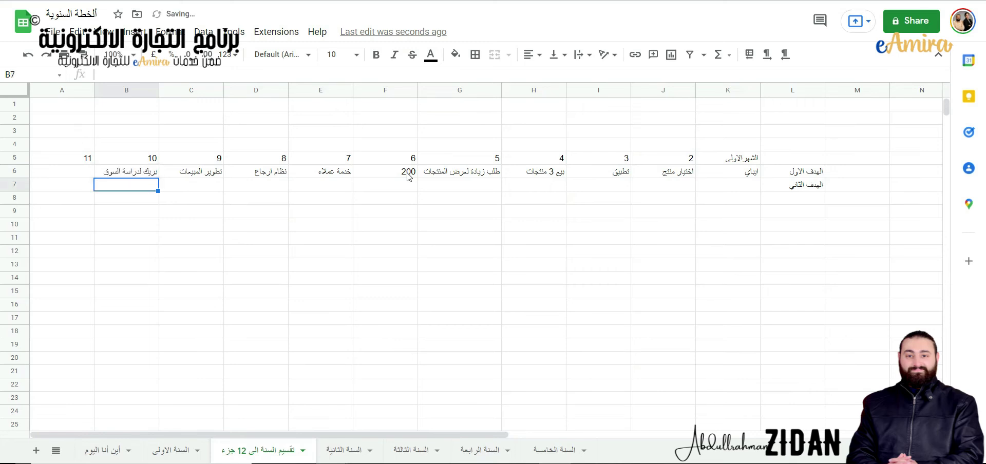
key(Up)
key(Left)
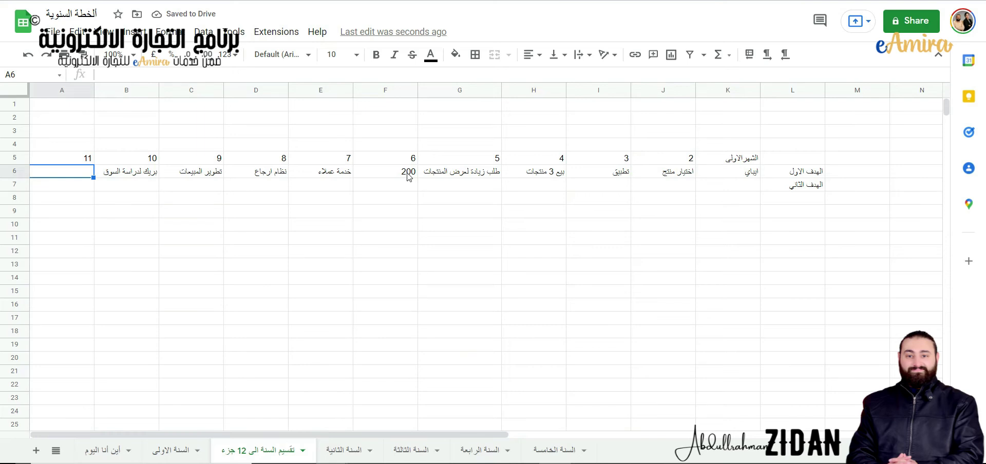
text(ب)
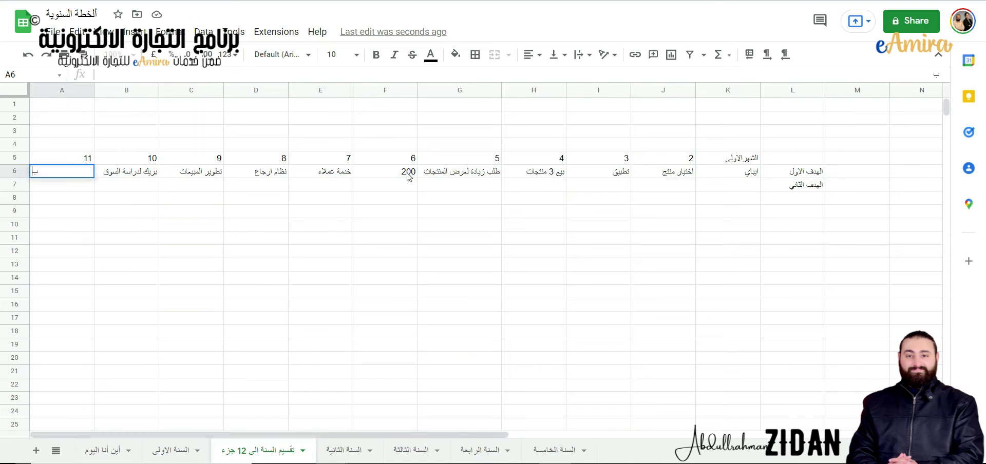
text(دء فتح متجر جديد)
key(Return)
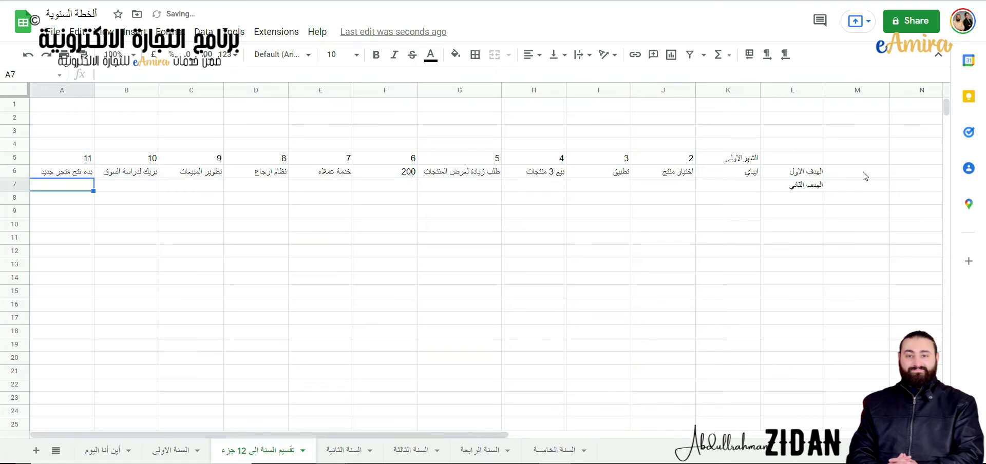
click(717, 186)
click(669, 188)
click(592, 187)
click(513, 190)
click(466, 188)
click(541, 302)
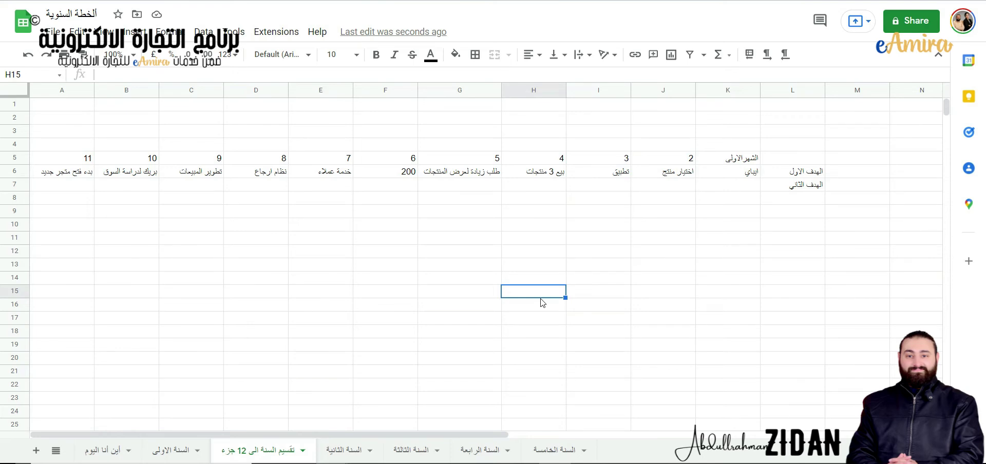
key(alt+Tab)
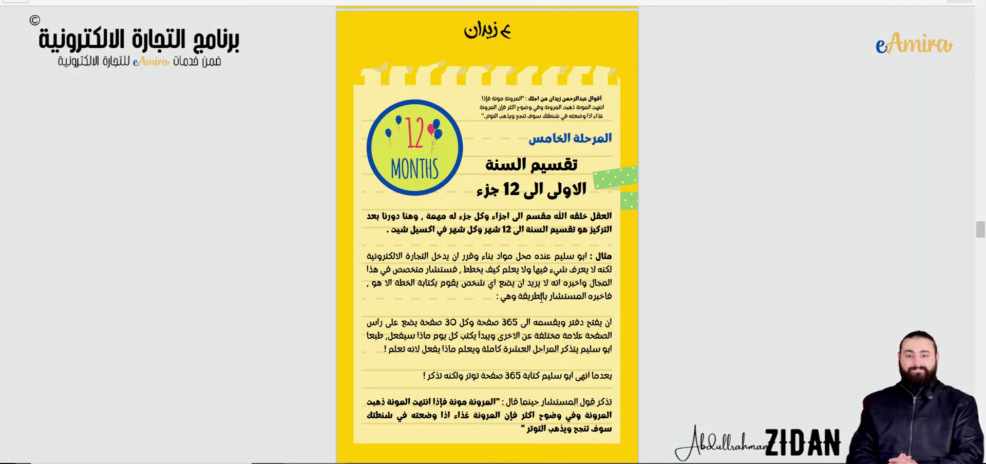
key(alt+Tab)
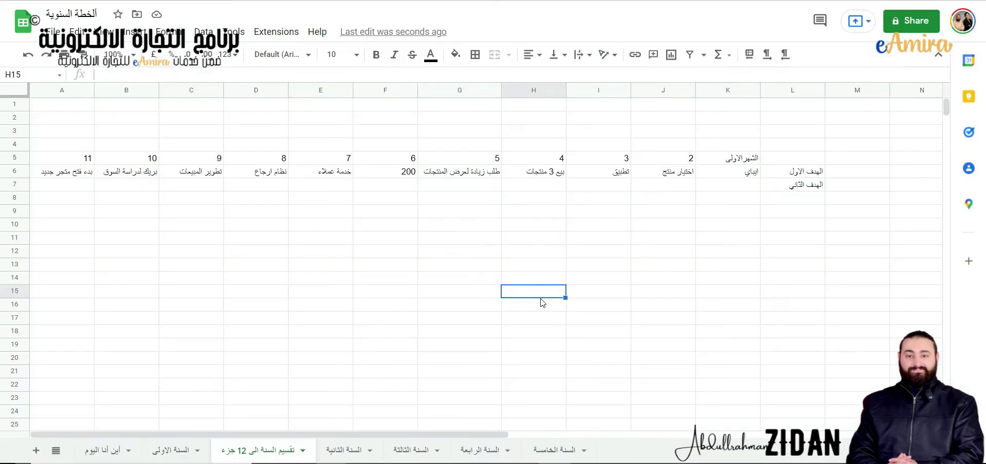
key(alt+Tab)
scroll(541, 299, down, 3)
scroll(541, 300, down, 15)
click(795, 173)
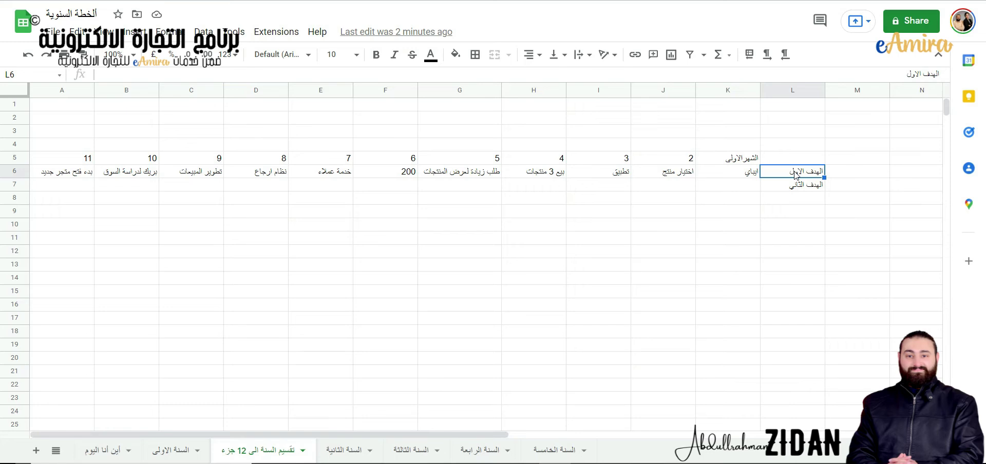
Replace the draft '10 كلمات' in K7 with '300 كلمة بالشهر مع 15 ساعة'
click(742, 193)
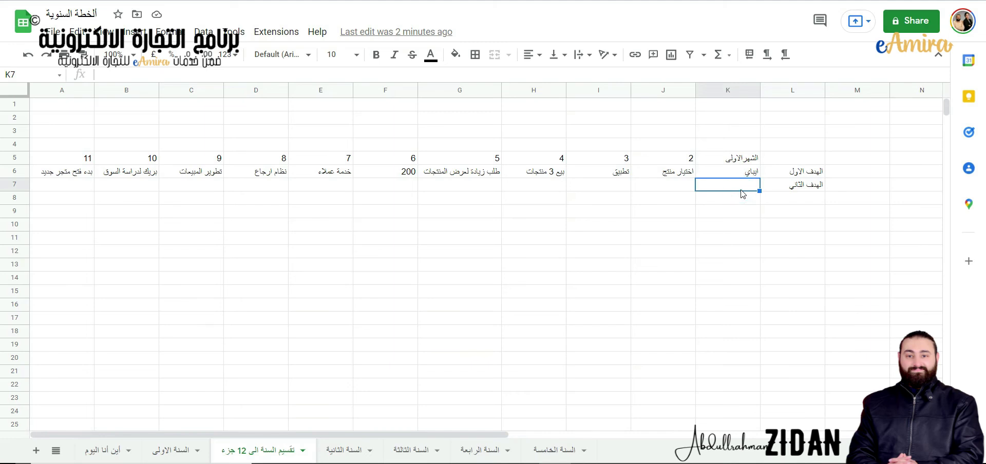
text(10 كلمات)
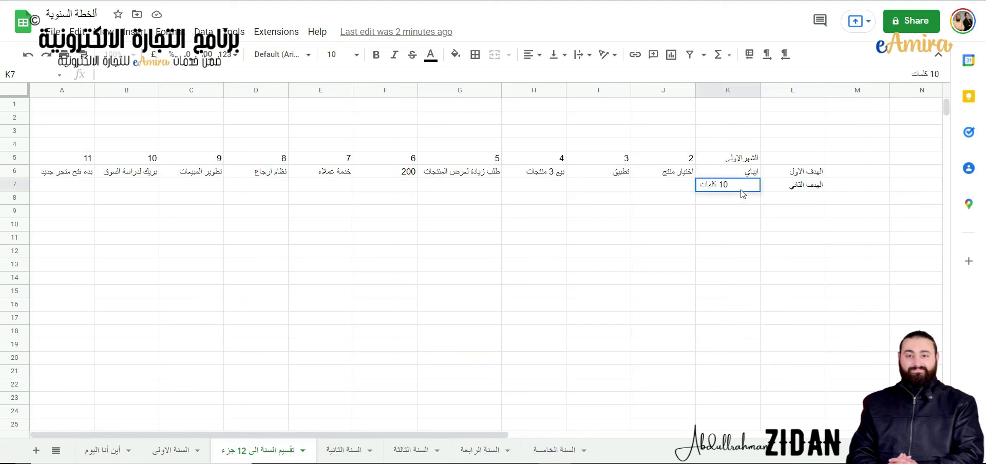
key(Left)
click(741, 190)
double_click(726, 180)
click(726, 181)
text(كع)
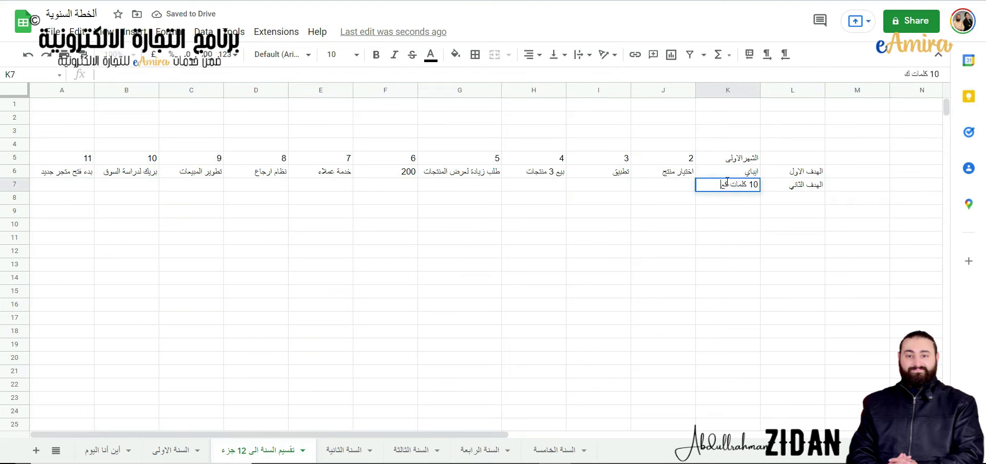
key(BackSpace)
key(BackSpace)
key(BackSpace)
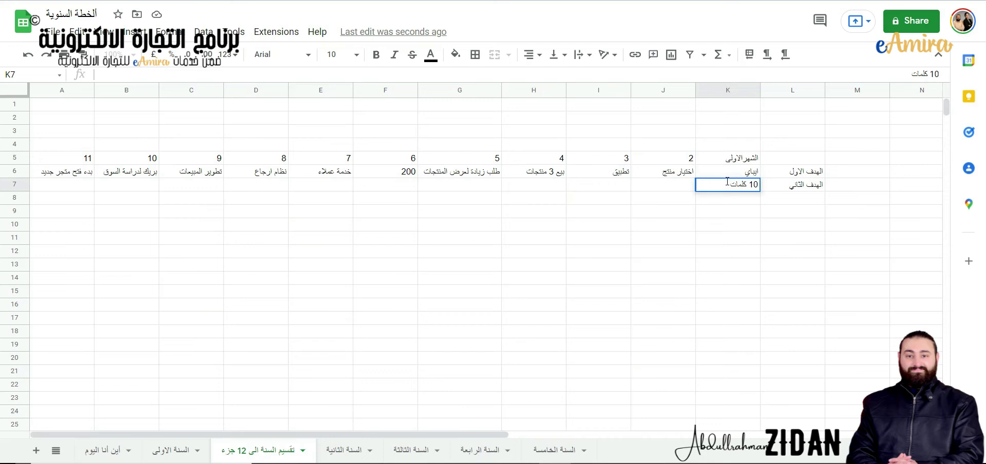
key(ctrl+a)
key(BackSpace)
text(300 كلمة بالشهر مع 15 ساعة)
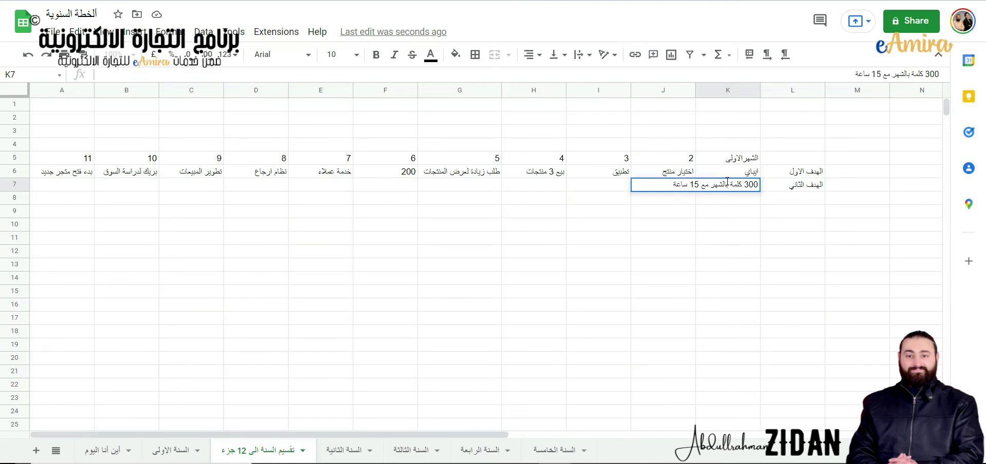
text( طا)
text(ملي)
key(Return)
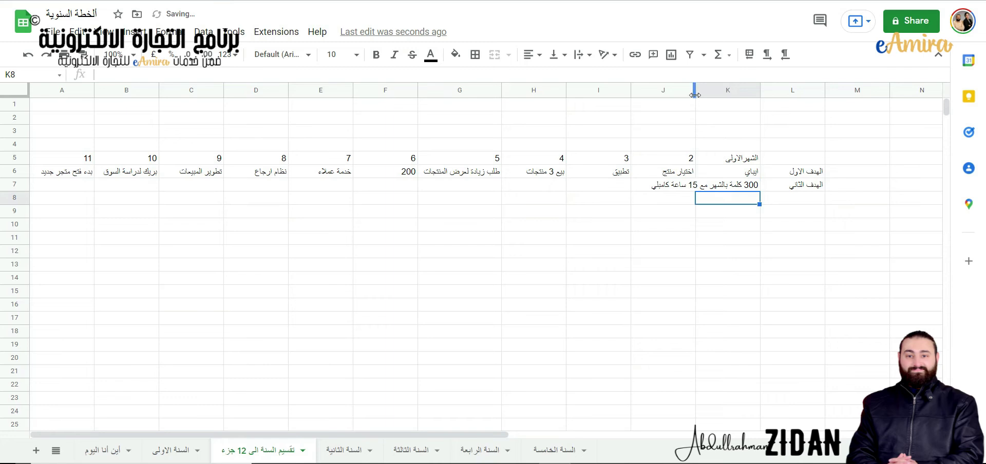
Auto-fit column K to the month-one second goal, then narrow and re-widen column J
drag(694, 95, 667, 95)
drag(729, 94, 730, 94)
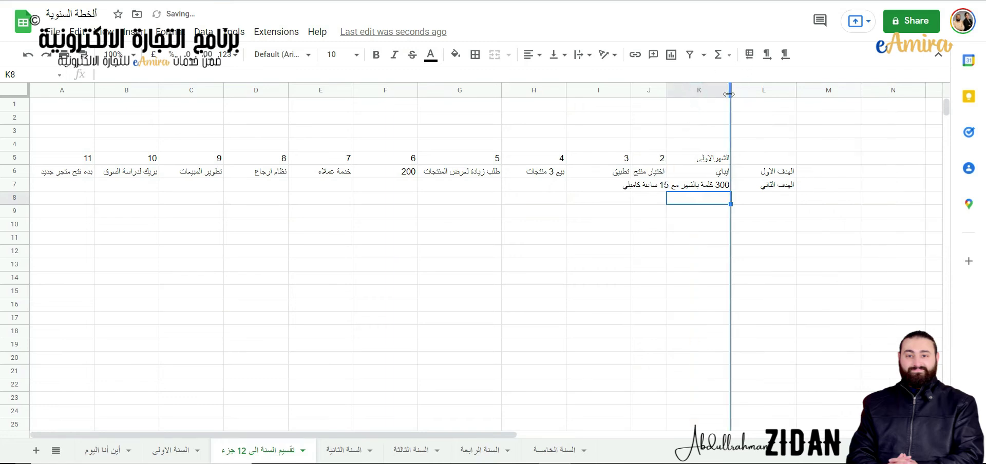
double_click(730, 94)
click(642, 188)
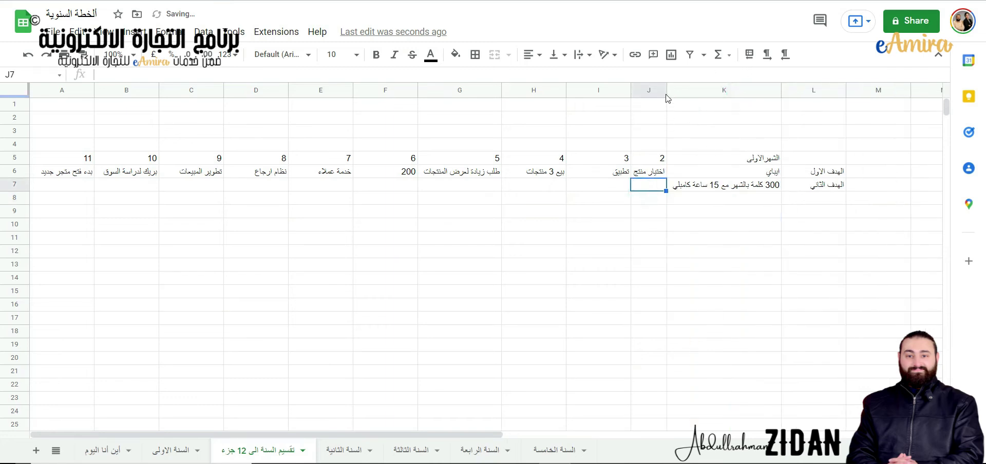
drag(667, 88, 705, 90)
click(630, 296)
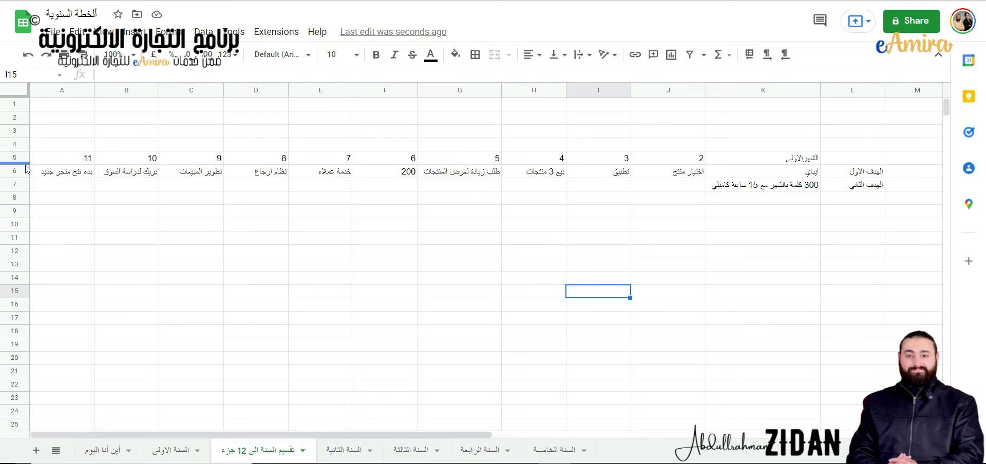
Switch to the planning guide PDF and scroll to stage seven, تحديد الانشغالات الشهرية
click(139, 216)
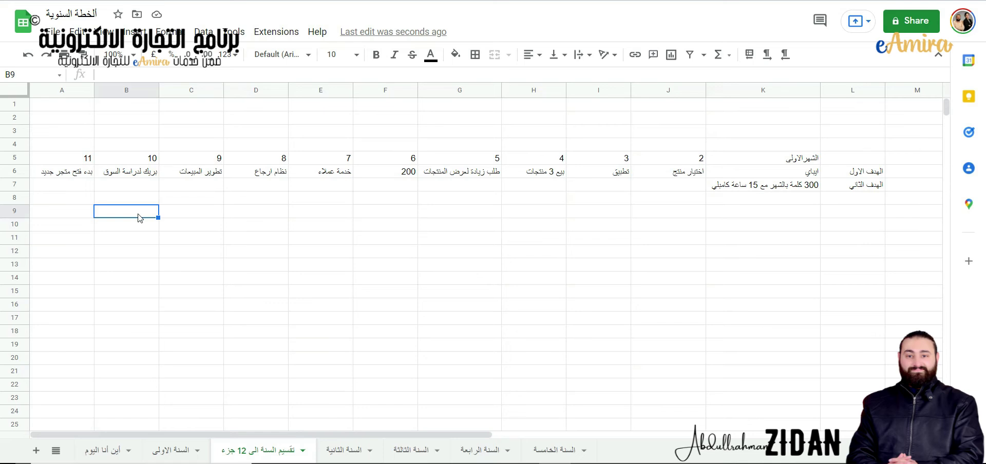
key(alt+Tab)
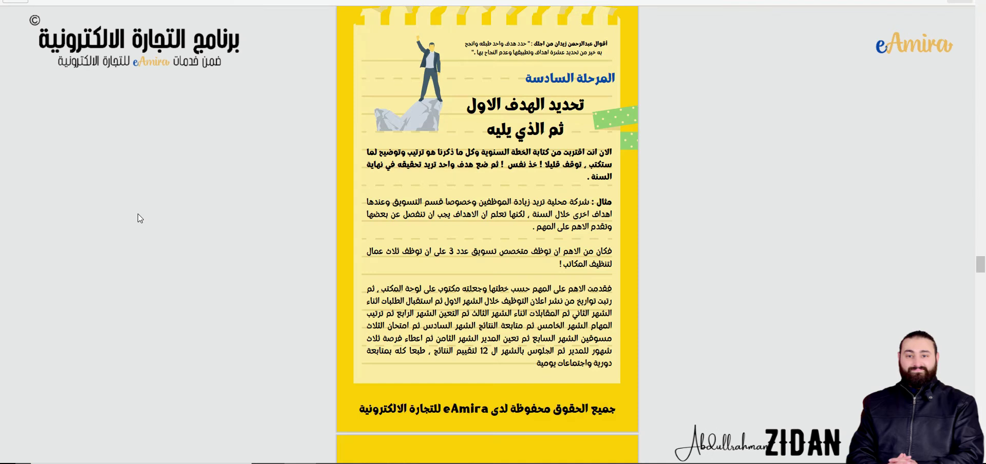
scroll(138, 213, down, 15)
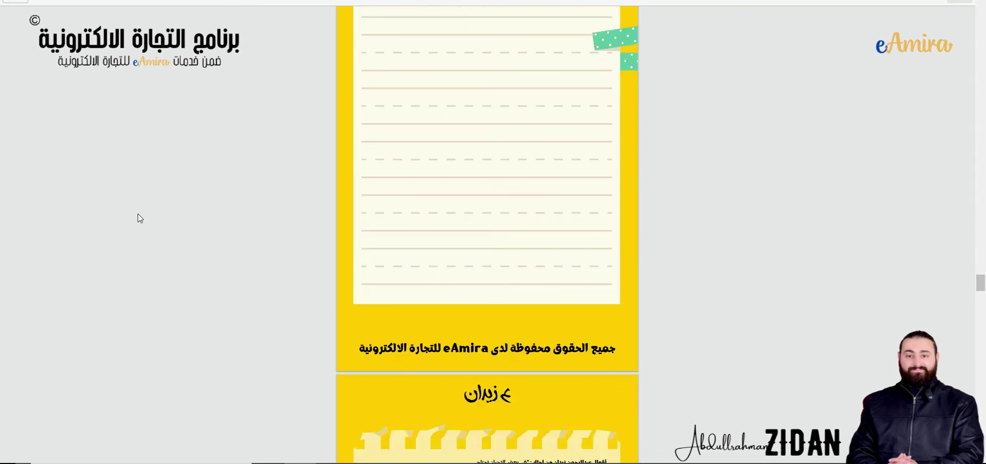
scroll(137, 213, down, 2)
scroll(138, 214, up, 1)
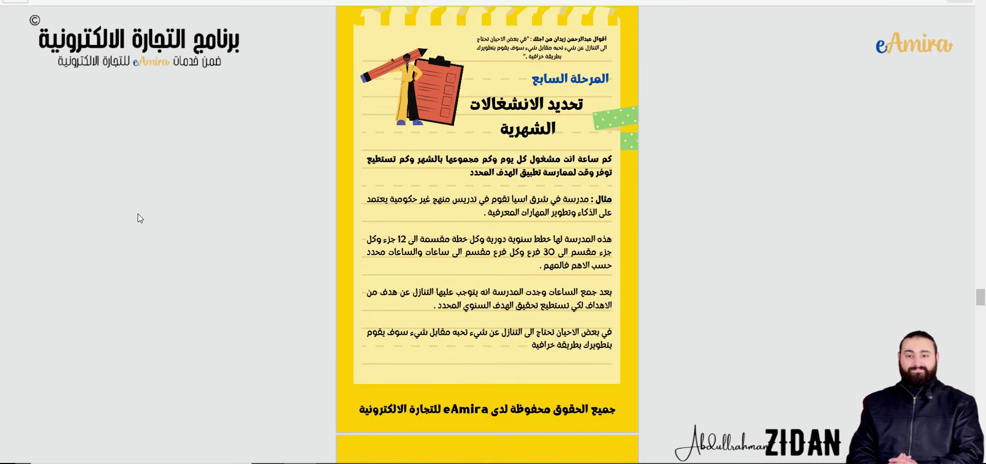
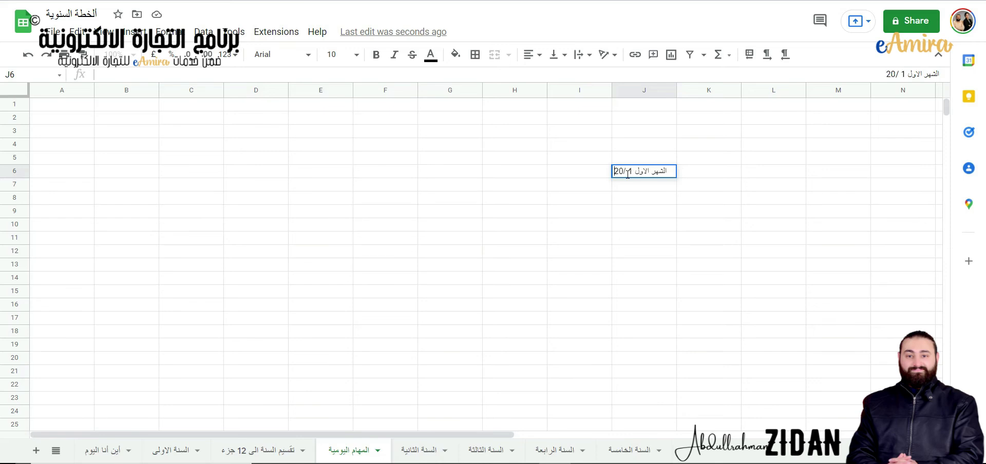
Enter 1/1/2022 and 2/1/2022 in J7 and J8, correcting the mistyped second date
key(Return)
text(.)
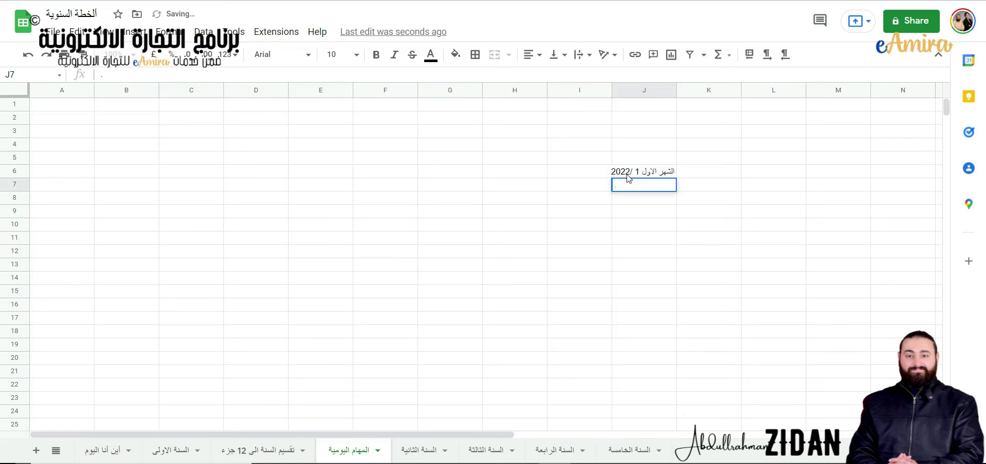
text(1/1/2022)
key(Return)
text(1/2/2022)
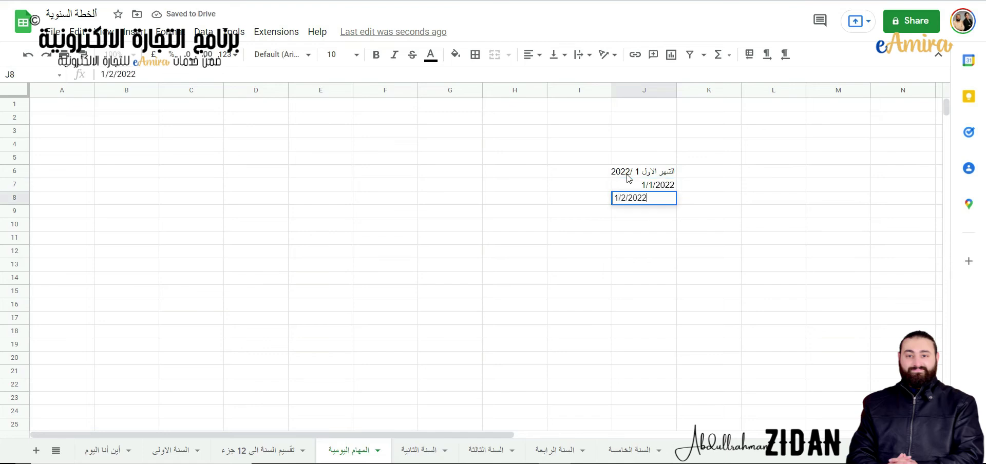
key(Return)
double_click(642, 199)
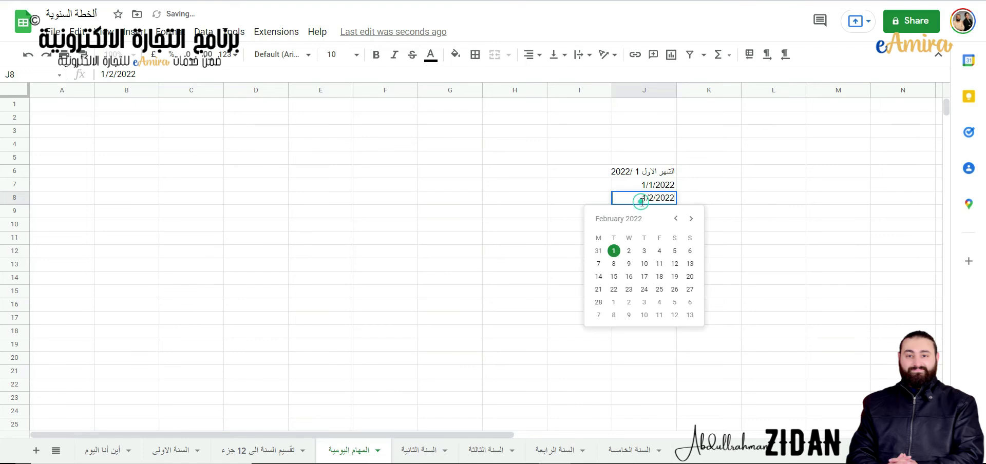
triple_click(642, 201)
key(BackSpace)
text(2/1/2022)
key(Return)
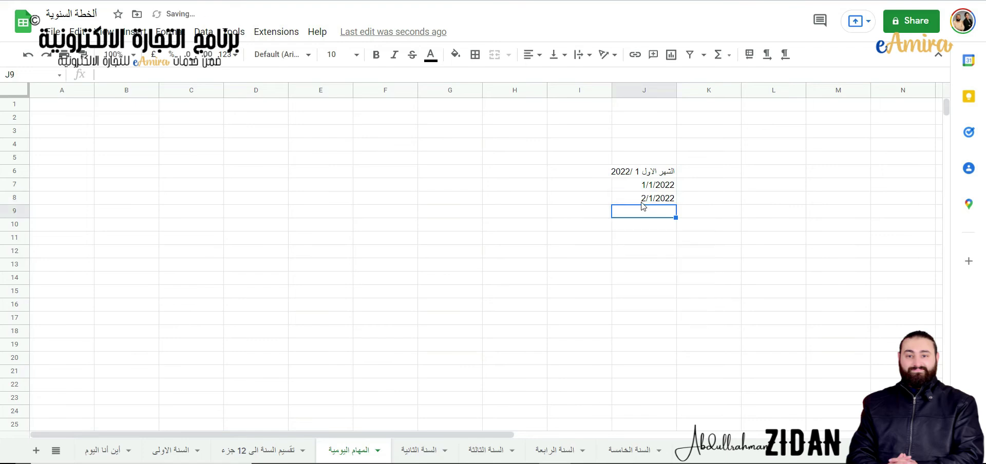
Extend the date series down column J through 31/1/2022
drag(642, 190, 675, 336)
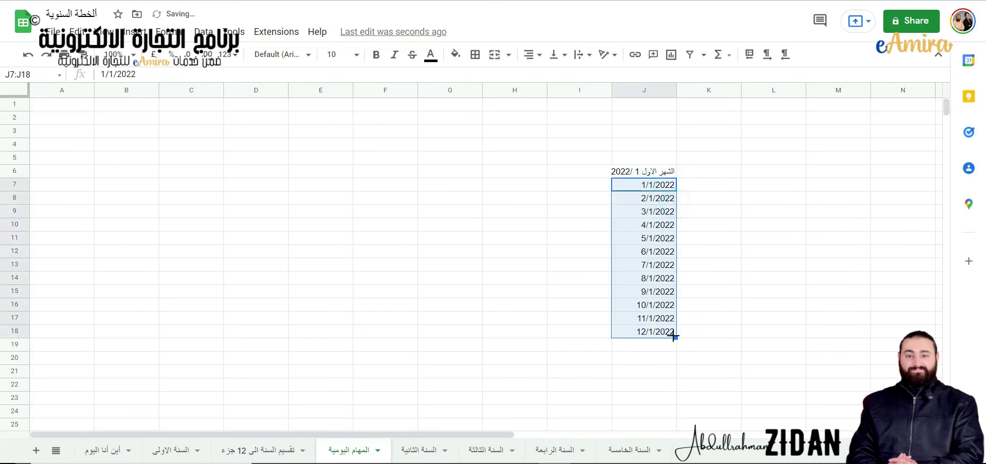
click(673, 345)
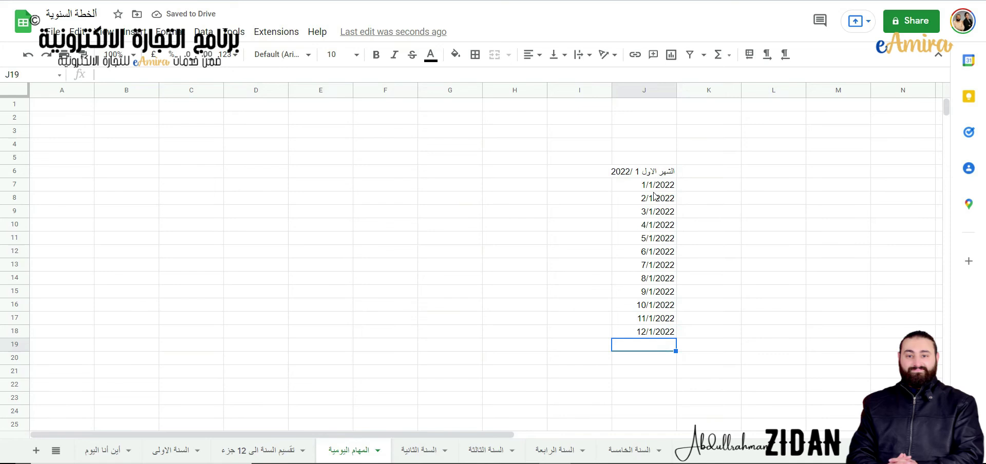
drag(656, 191, 679, 426)
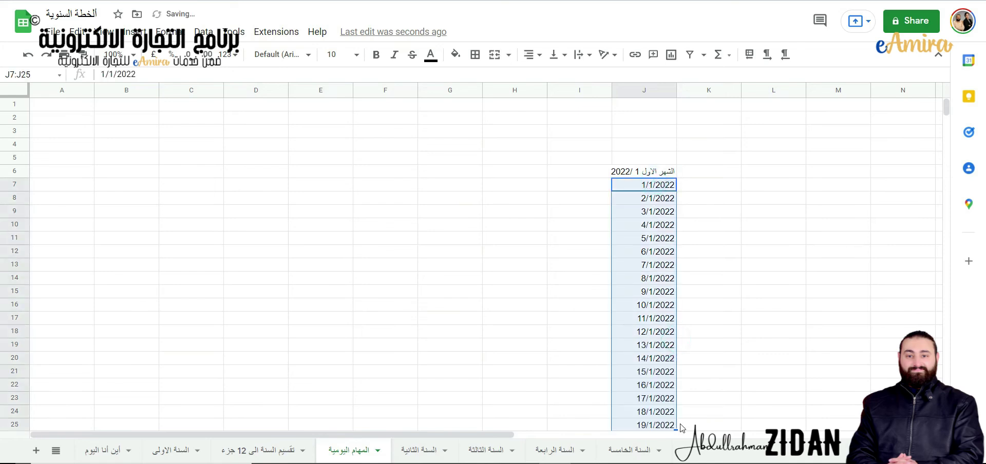
scroll(945, 120, down, 8)
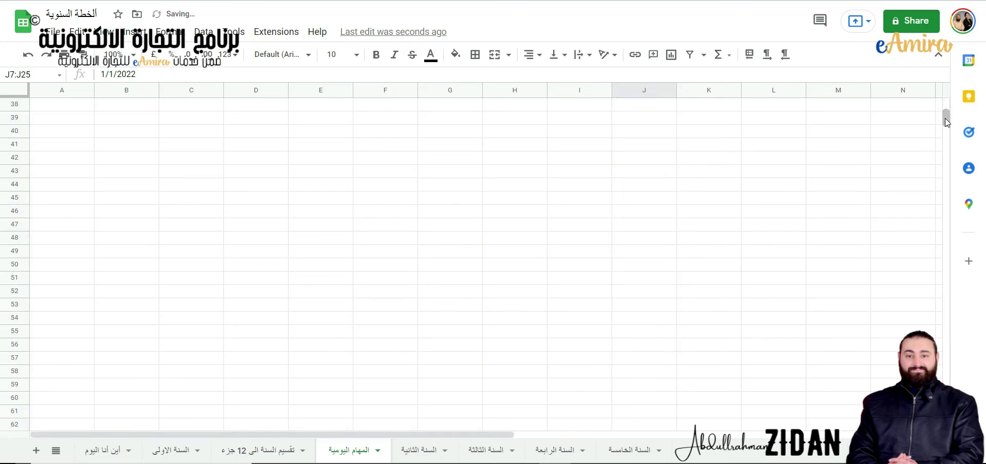
scroll(946, 120, up, 9)
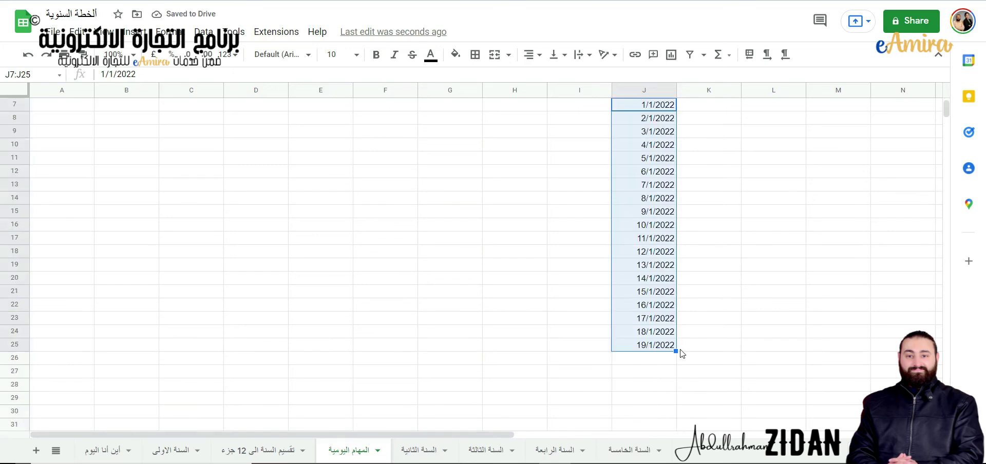
drag(675, 353, 680, 428)
click(728, 404)
key(Left)
key(Up)
key(Up)
key(Up)
key(Up)
key(Up)
key(Up)
key(Up)
key(Up)
key(Up)
key(Up)
key(Up)
key(Up)
key(Up)
key(Up)
key(Up)
key(Up)
key(Up)
key(Up)
key(Up)
key(Up)
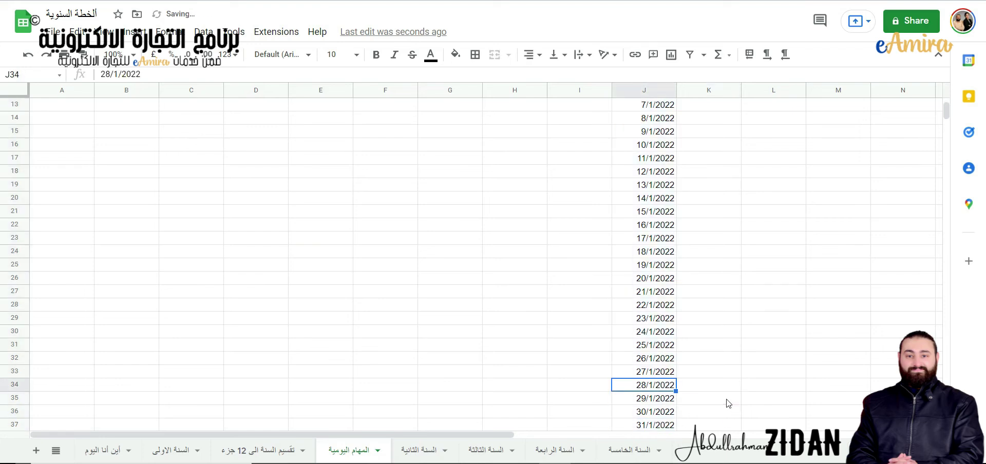
key(Up)
key(Up)
key(Up)
key(Up)
key(Up)
key(Down)
key(Down)
key(Down)
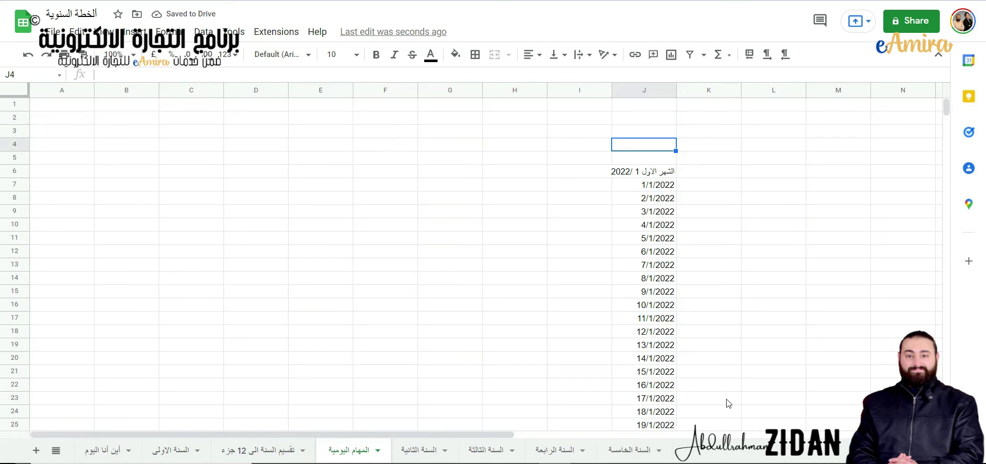
key(Left)
click(610, 91)
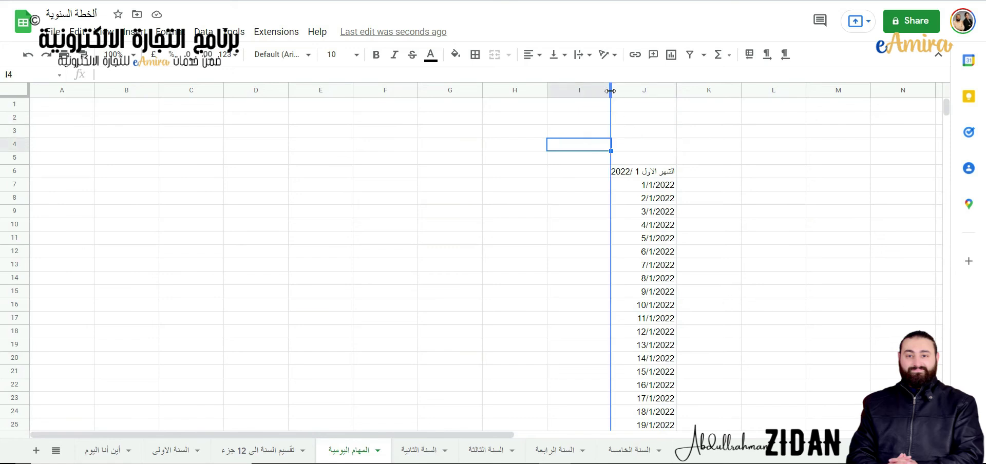
Widen column J slightly and add headings الهدف الاول, الهدف الثاني, التقييم in I6, H6, G6
click(674, 91)
drag(676, 91, 681, 91)
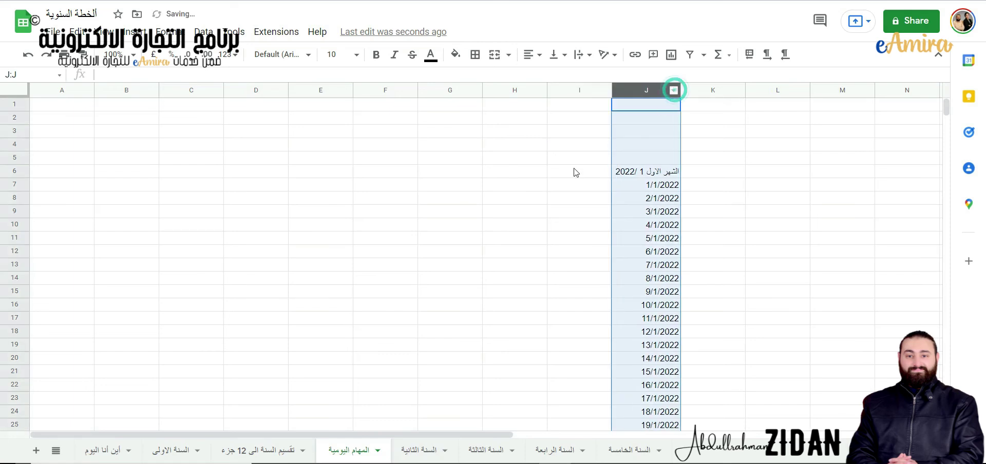
click(568, 171)
text(للهدف الاول)
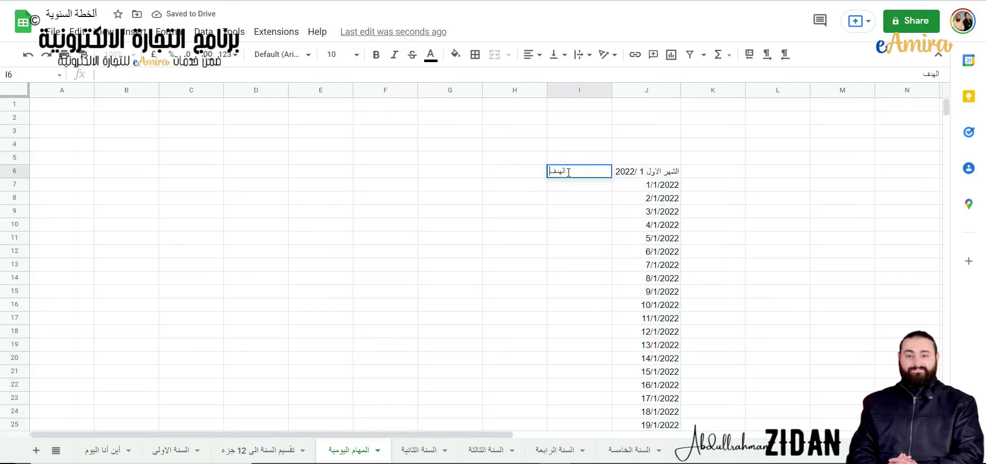
key(Left)
text(الهدف الثاني)
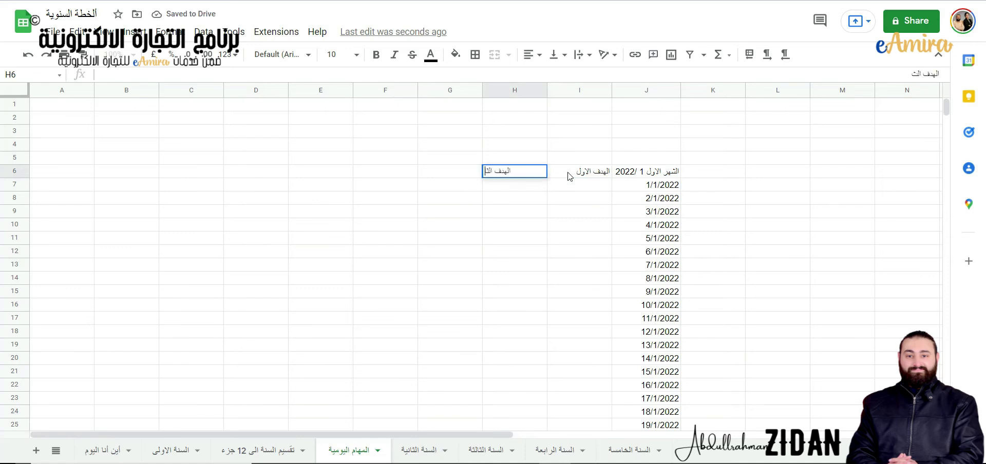
key(Left)
text(التقييم)
key(Return)
key(Right)
key(Right)
key(Right)
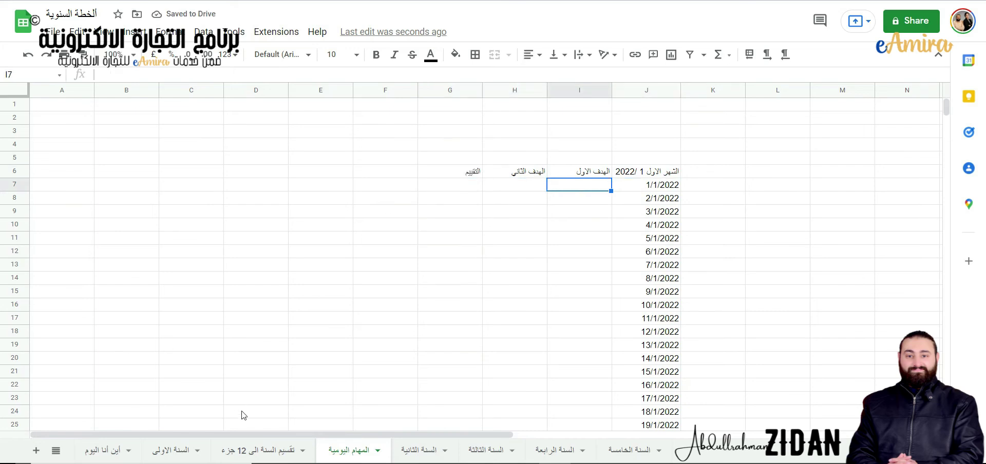
click(229, 452)
Review the السنة الاولى goals sheet, then go back to the المهام اليومية sheet
click(172, 450)
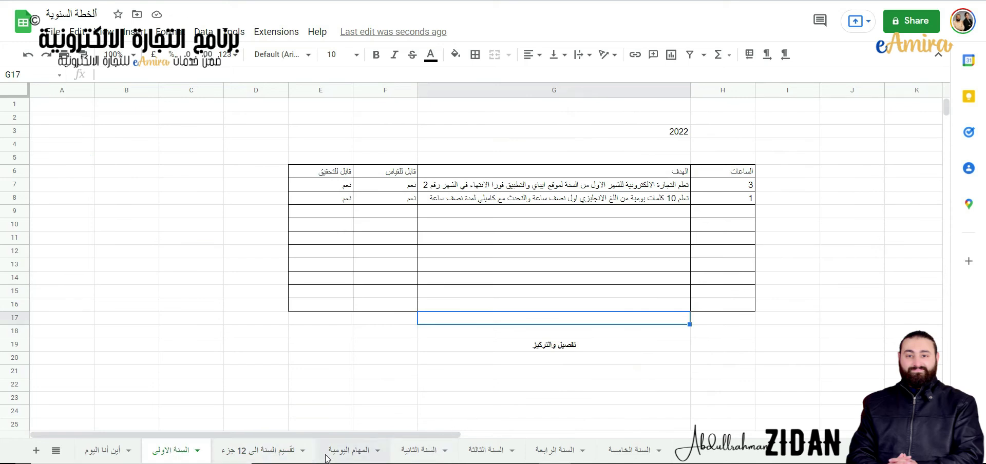
click(349, 451)
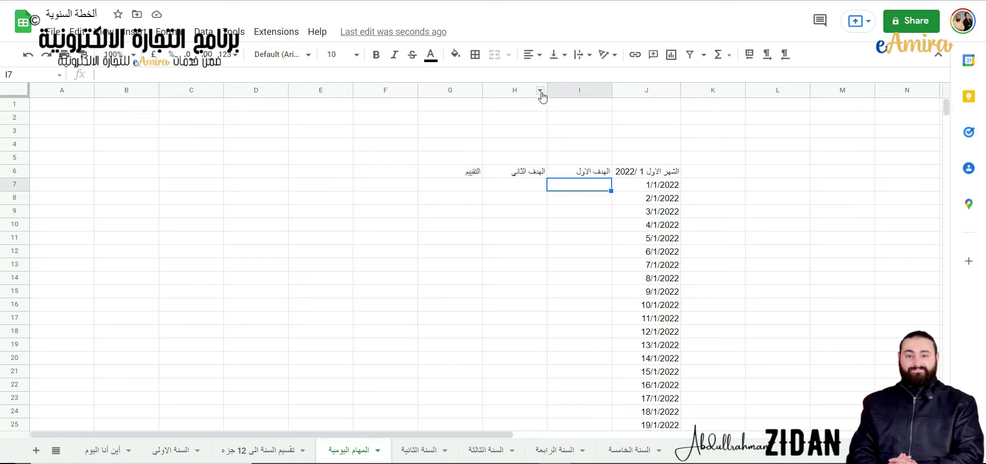
Start the first-goal plan 'ساعة الاولى سماع فيديوهات' in I7 and auto-fit columns H and I
drag(525, 157, 502, 177)
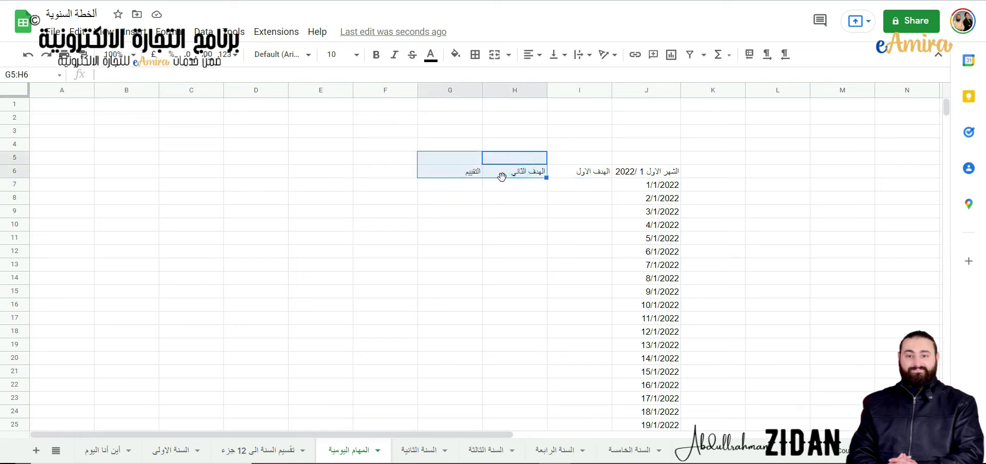
click(501, 183)
click(578, 164)
click(582, 169)
click(588, 183)
text(ساعة)
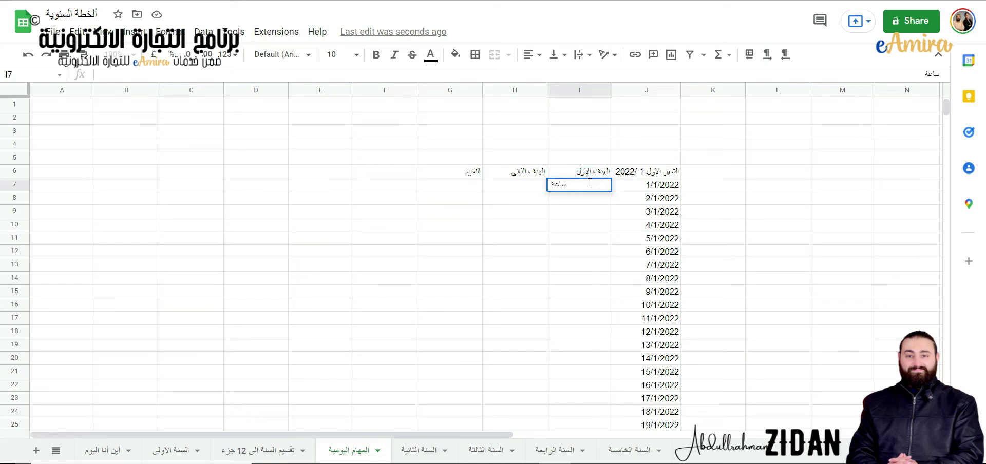
text( الاولى)
text( تعلم)
key(BackSpace)
key(BackSpace)
key(BackSpace)
key(BackSpace)
key(BackSpace)
key(BackSpace)
text(ى س)
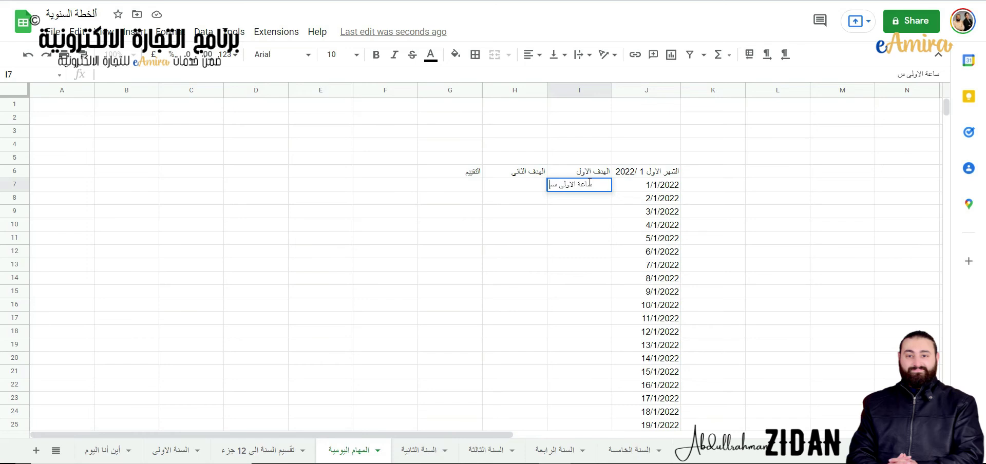
text(ماع فيديوهات)
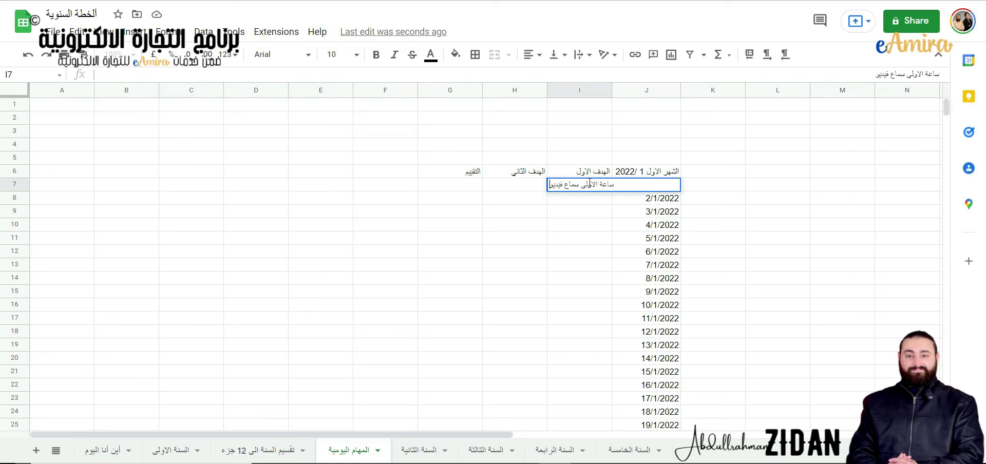
double_click(611, 90)
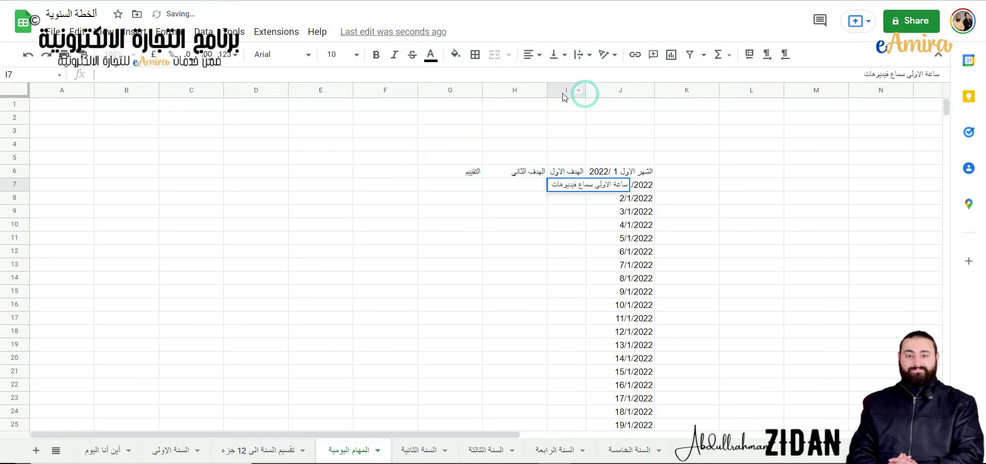
double_click(547, 90)
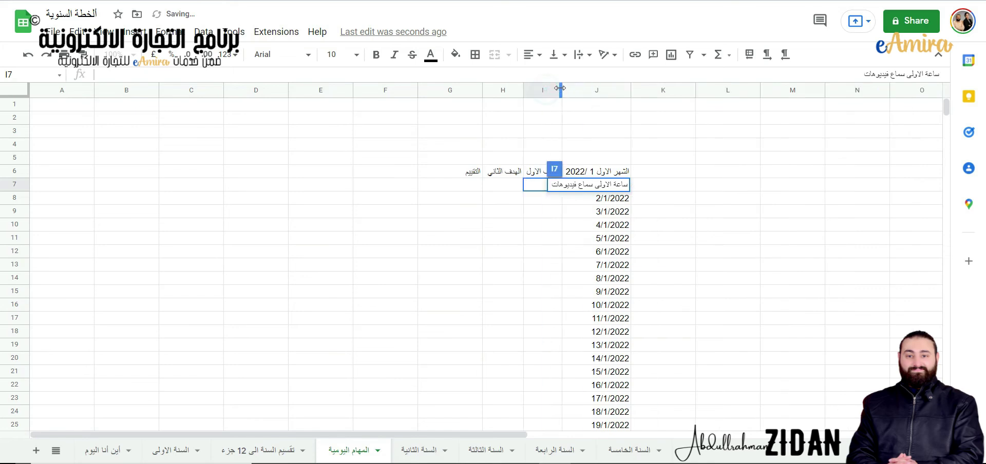
double_click(562, 90)
Complete I7 as 'ساعة الاولى سماع فيديوهات ، 2 سماع ، 3 سماع' and widen column I slightly
click(604, 264)
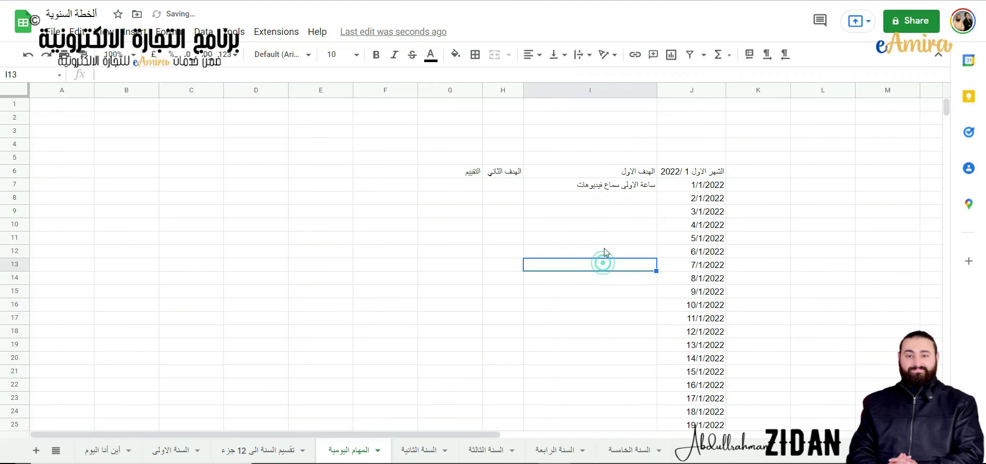
click(561, 195)
double_click(561, 185)
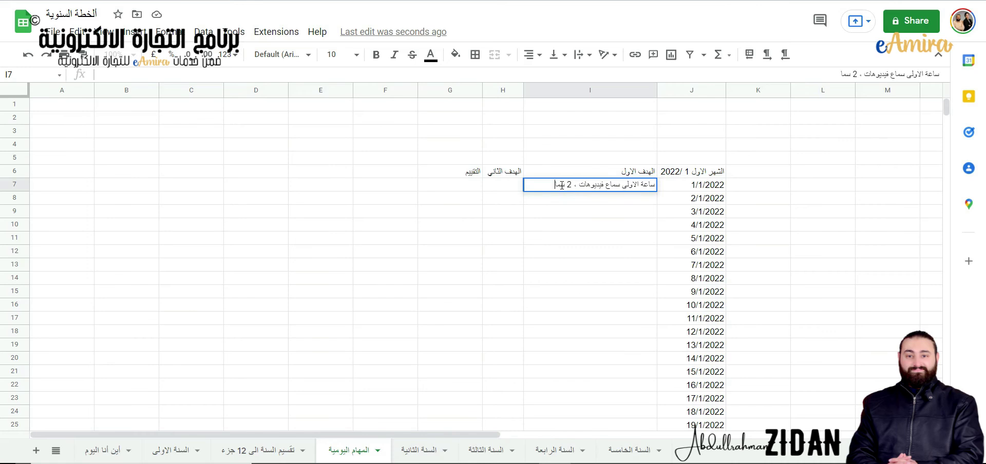
text(ماع)
key(Return)
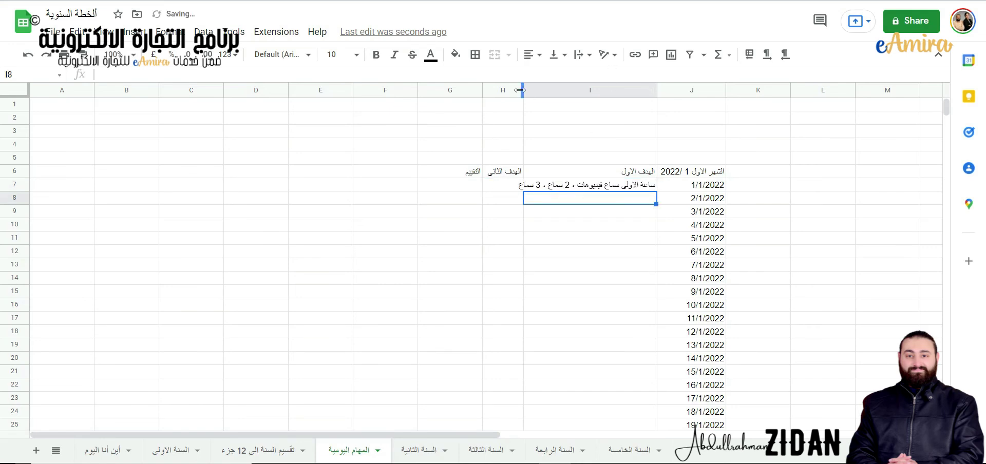
click(522, 91)
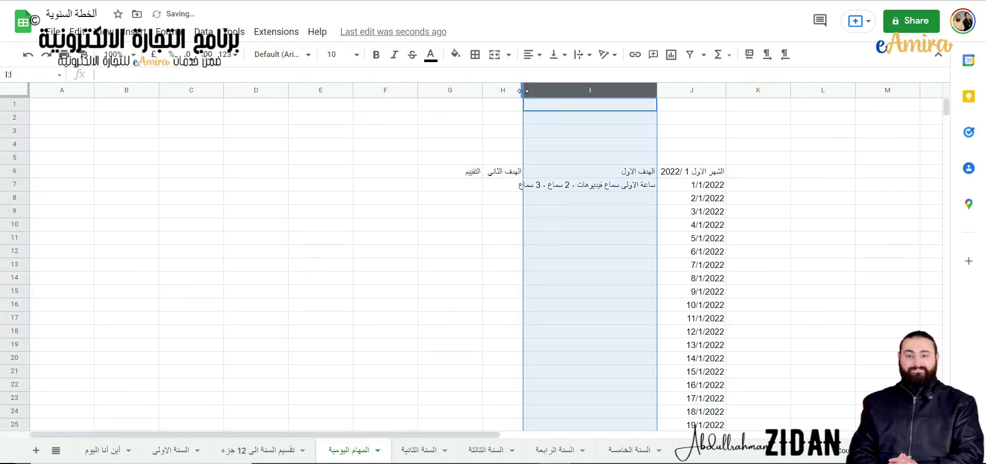
drag(648, 90, 655, 90)
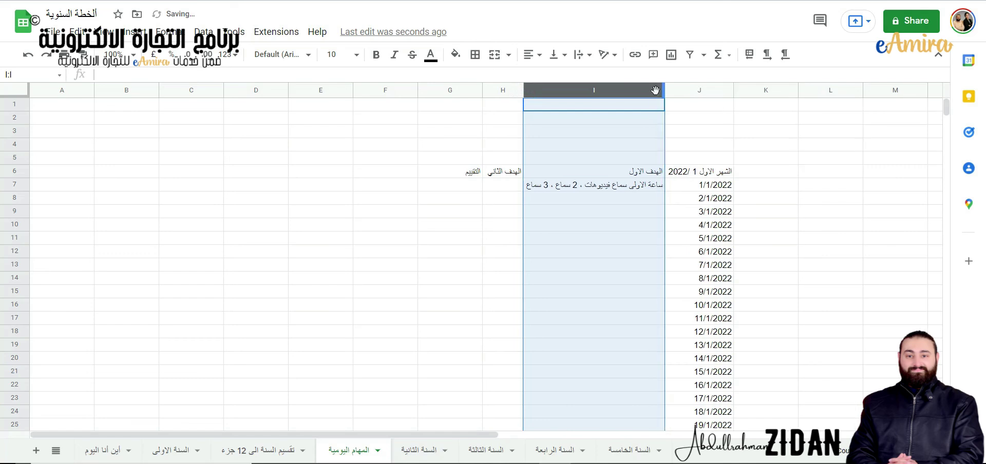
click(599, 230)
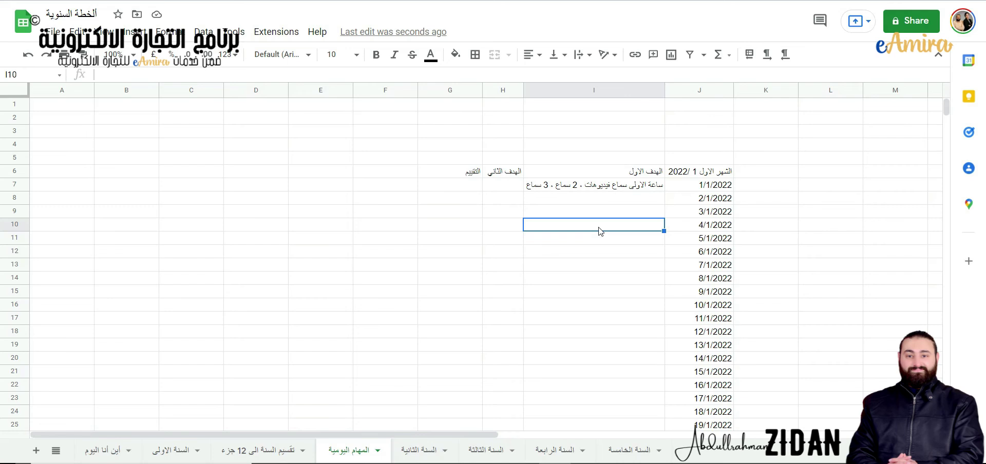
click(96, 456)
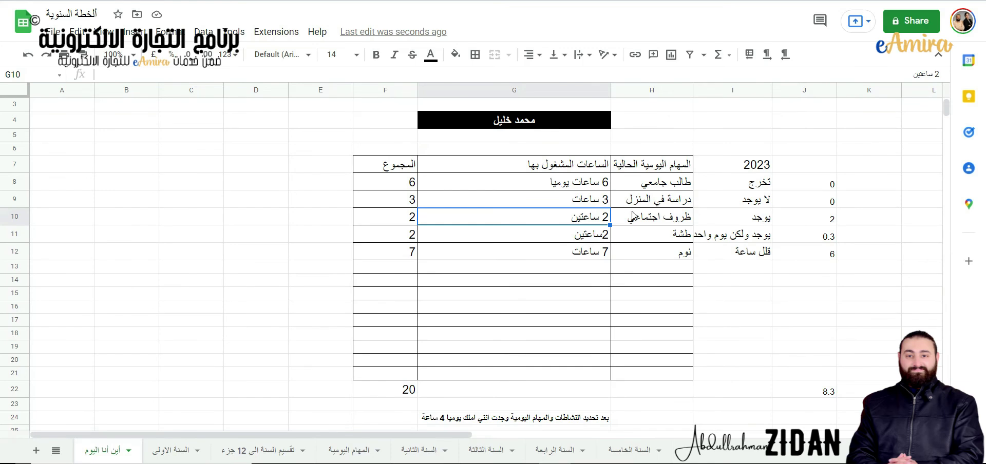
Check the طشة entry in H11 of أين أنا اليوم, then return to المهام اليومية
click(646, 240)
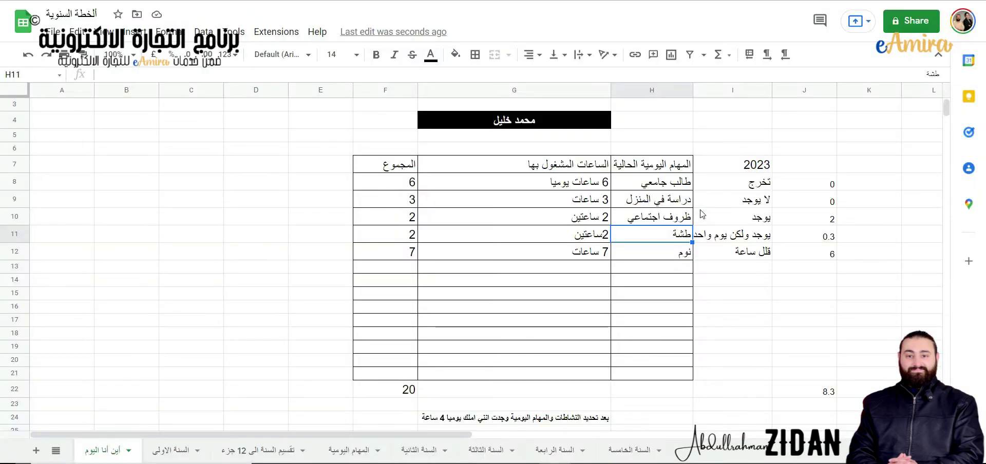
click(335, 450)
Widen column H and enter 'نصف ساعة 10 كلمات مع رجعتهم + نصف ساعة محادثة' in H7
click(501, 189)
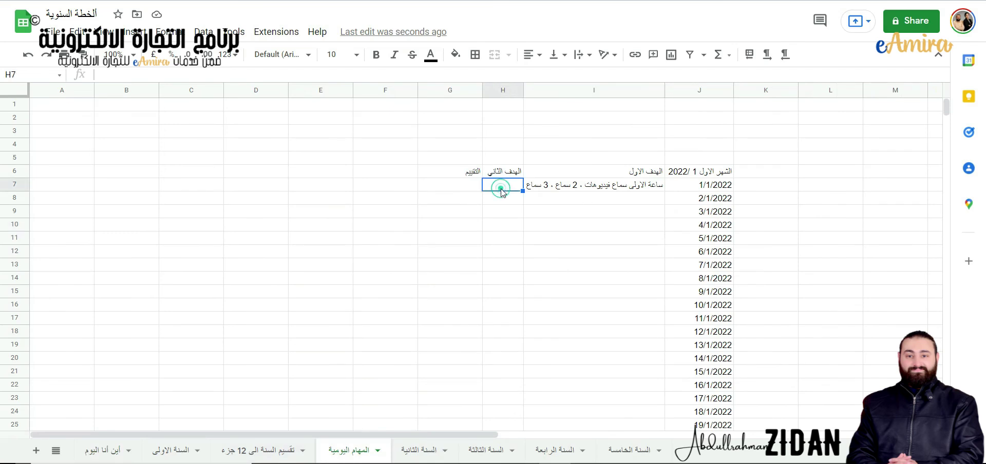
drag(481, 93, 609, 94)
text(نصف ساعة)
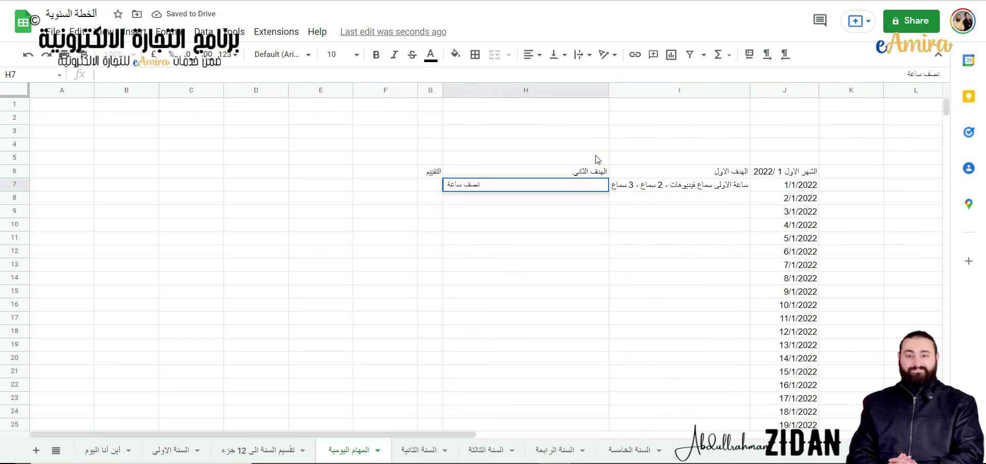
text( 10 كلمات)
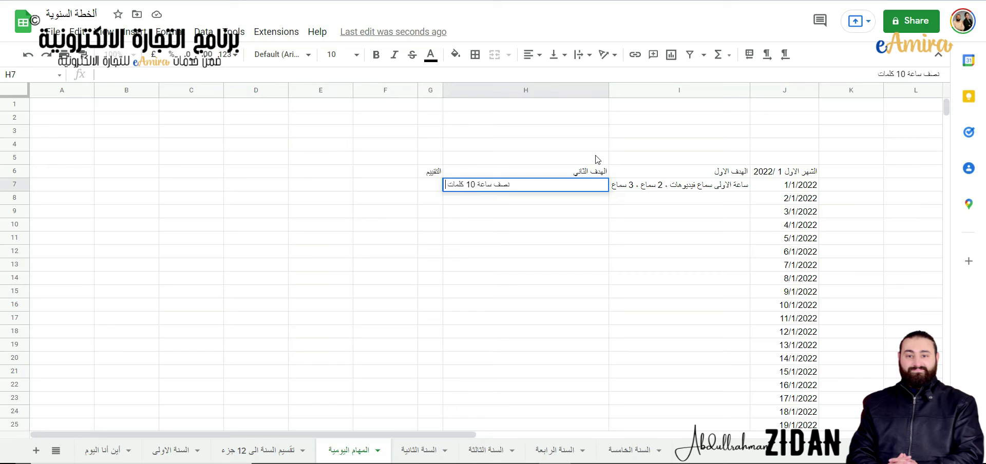
text( مع رجعتهم)
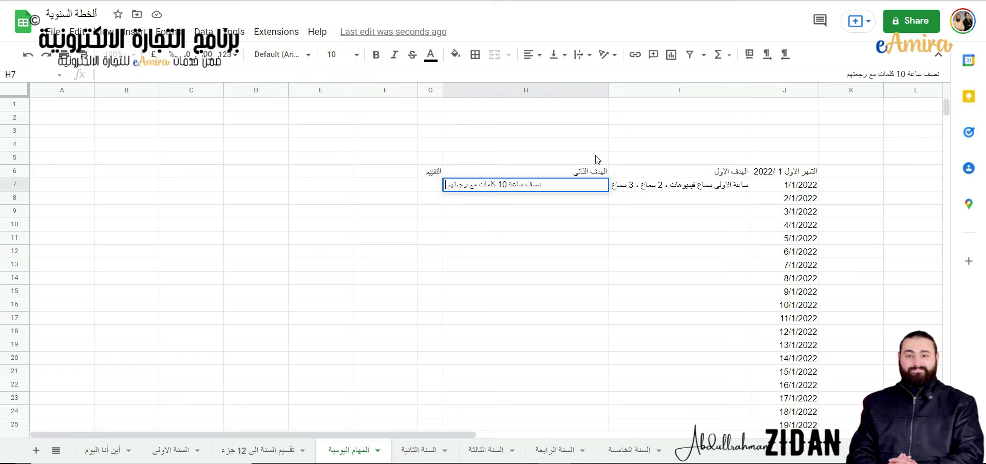
text( + نصف)
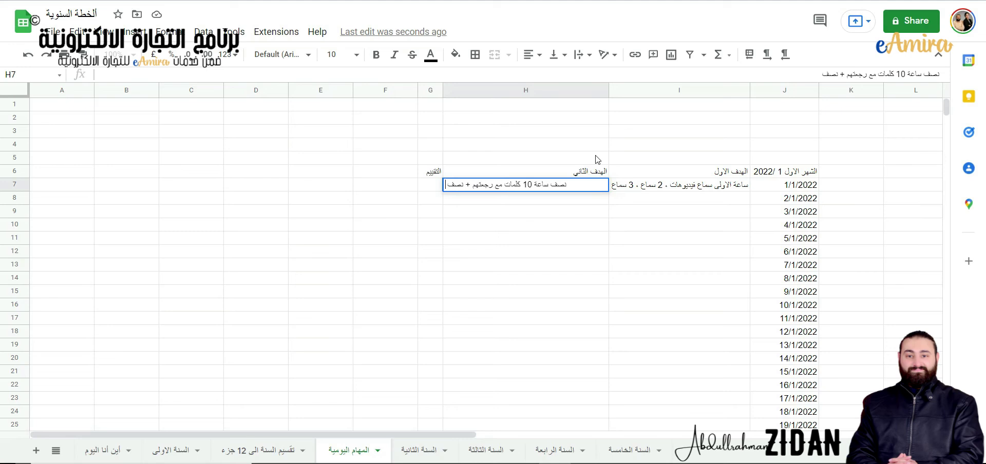
text( ساعة محادثة)
key(Return)
Mark the 1/1/2022 evaluation cell G7 as تم and select the table G6:J14
key(Left)
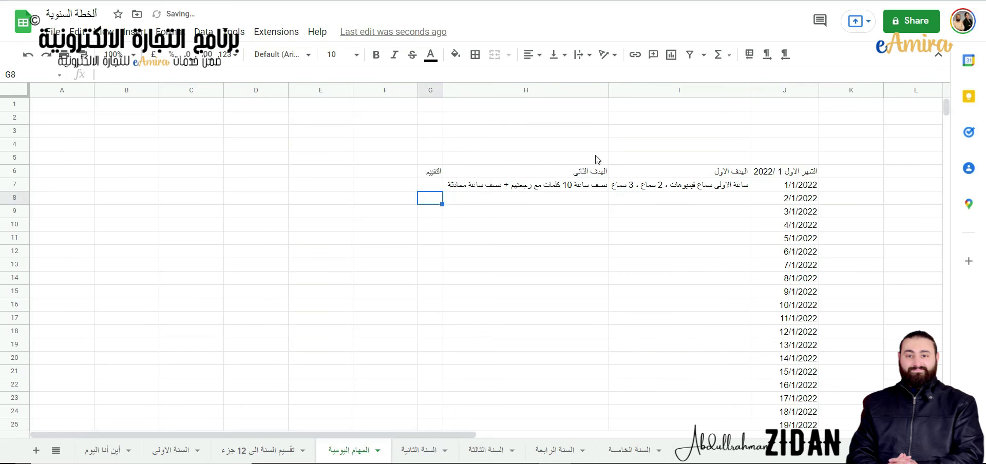
key(Up)
text(ت)
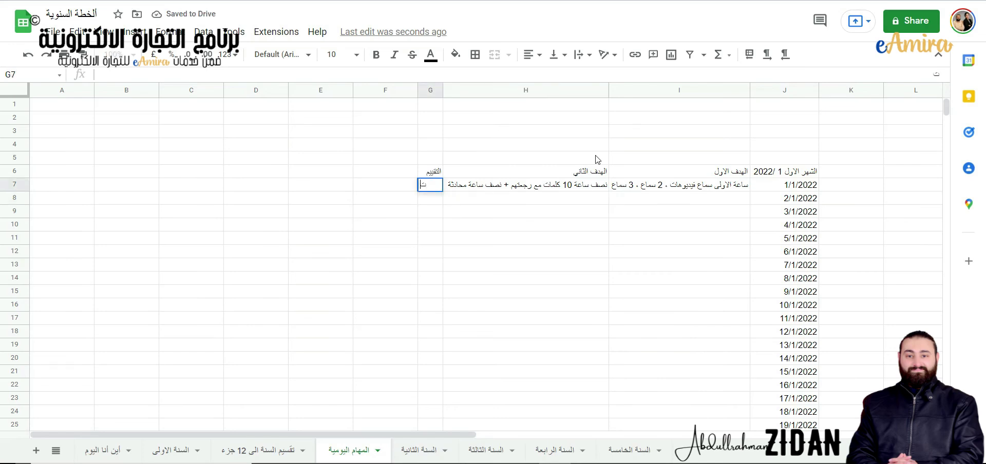
key(Return)
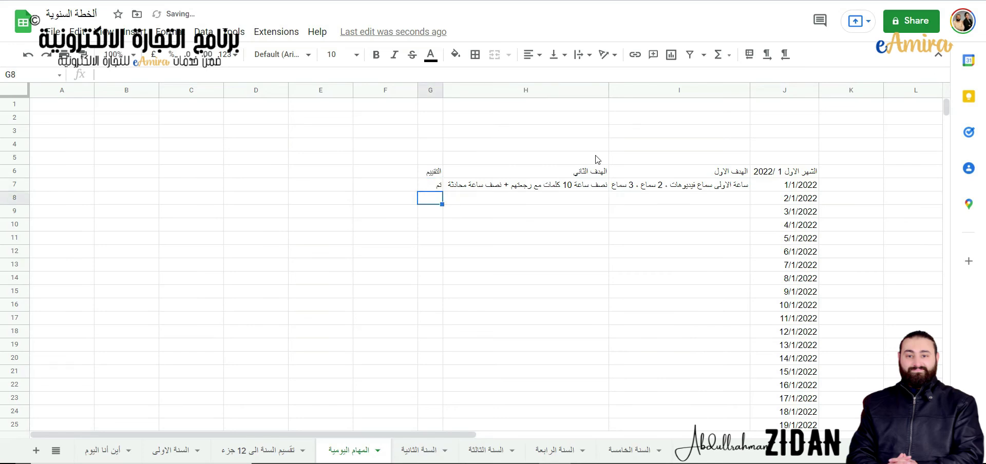
click(746, 279)
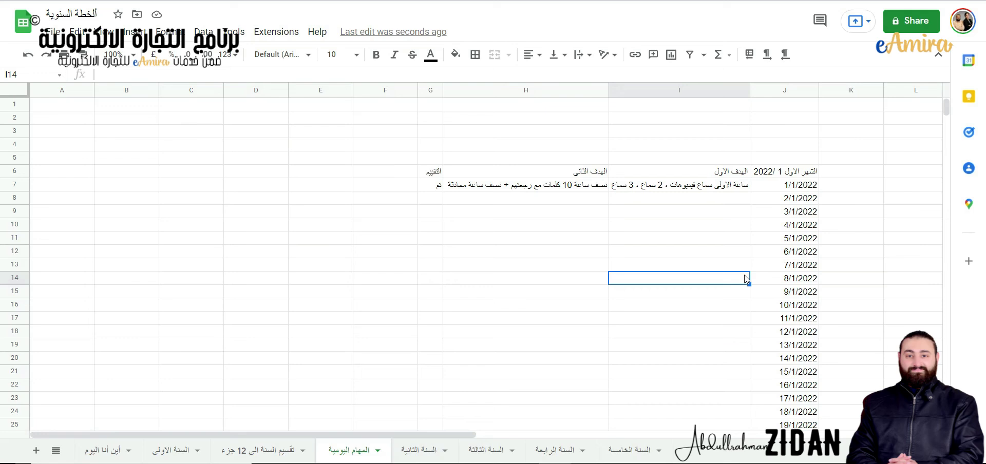
drag(760, 280, 428, 182)
Write the note 'تم انجاز المهام بدون تقصير' in cell F14
click(400, 277)
text(تم)
text( انجاز)
text(ها)
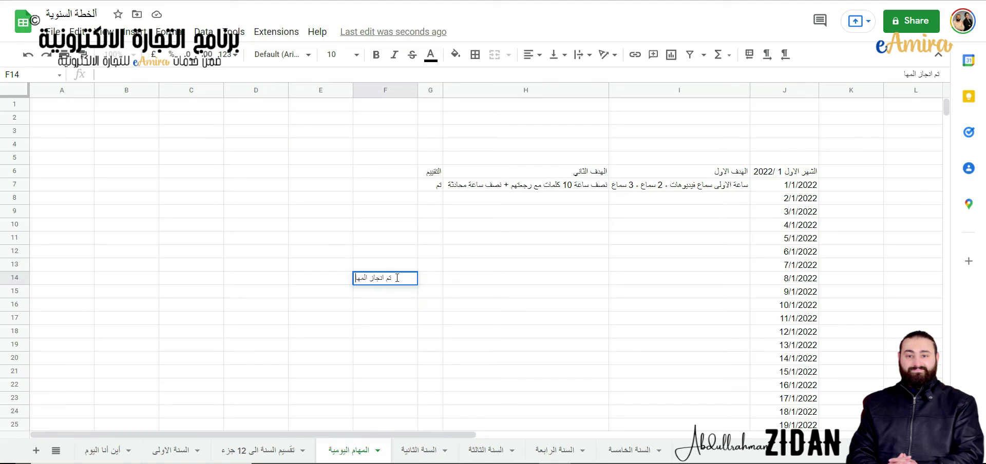
text(م بدون تقصير)
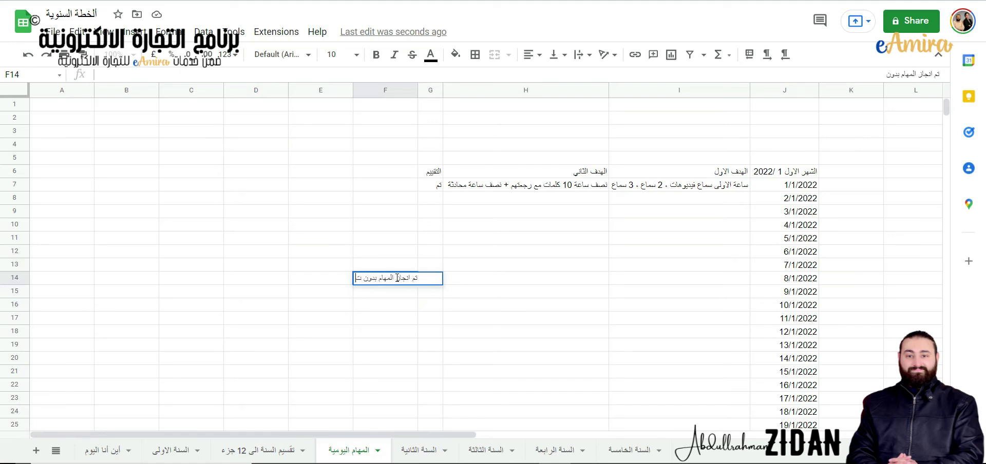
key(Return)
click(383, 280)
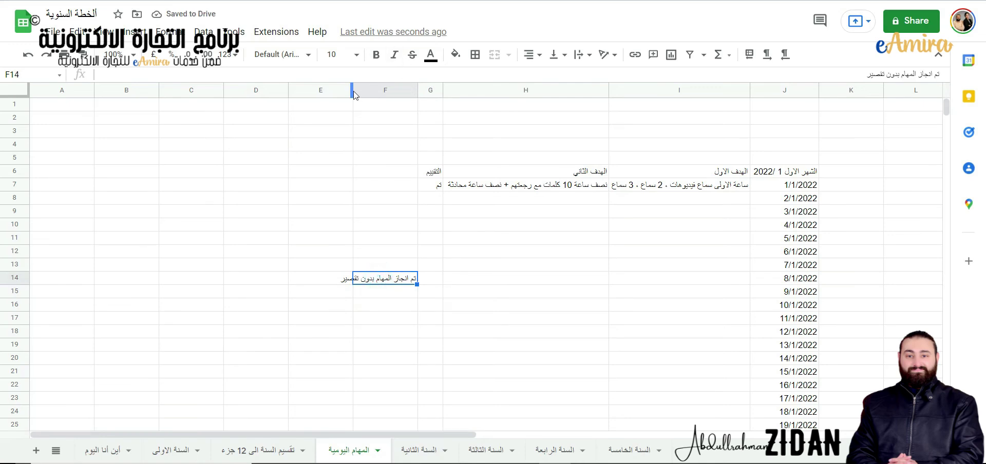
click(363, 95)
click(359, 125)
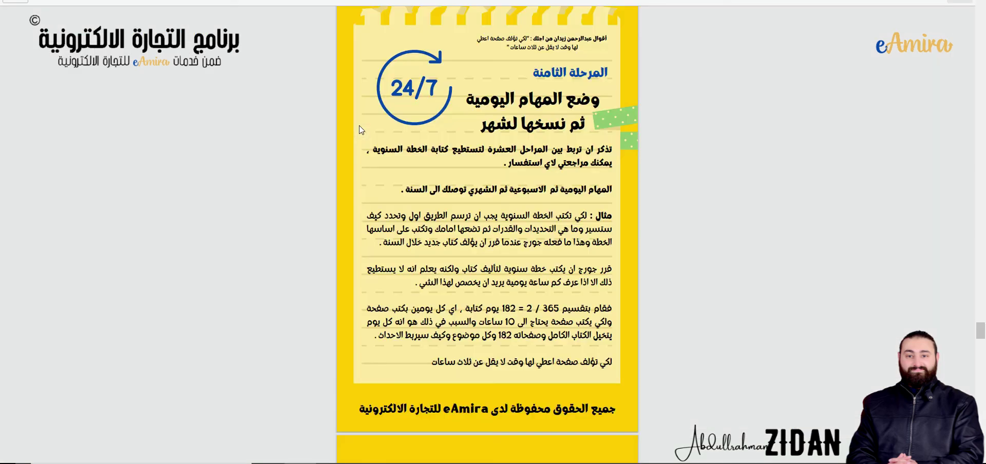
Scroll the PDF guide to the eighth-stage page on copying daily tasks for a month
scroll(361, 129, down, 6)
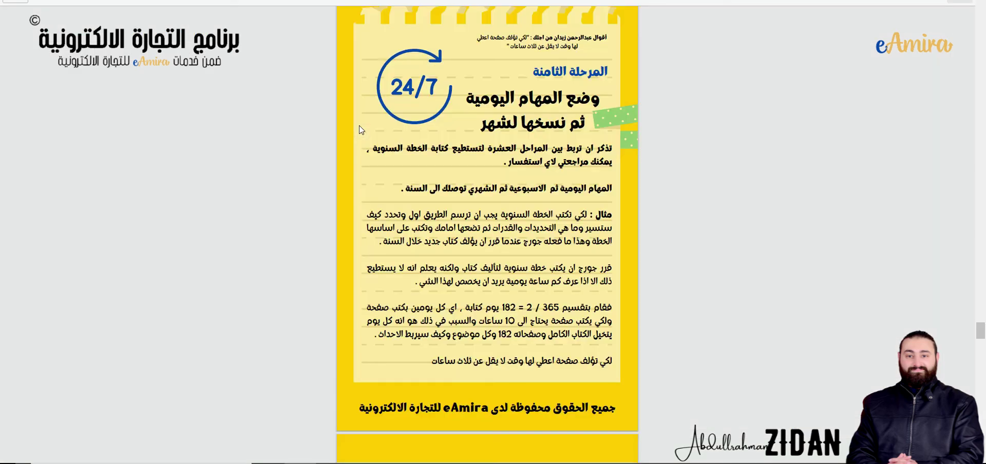
scroll(359, 126, up, 10)
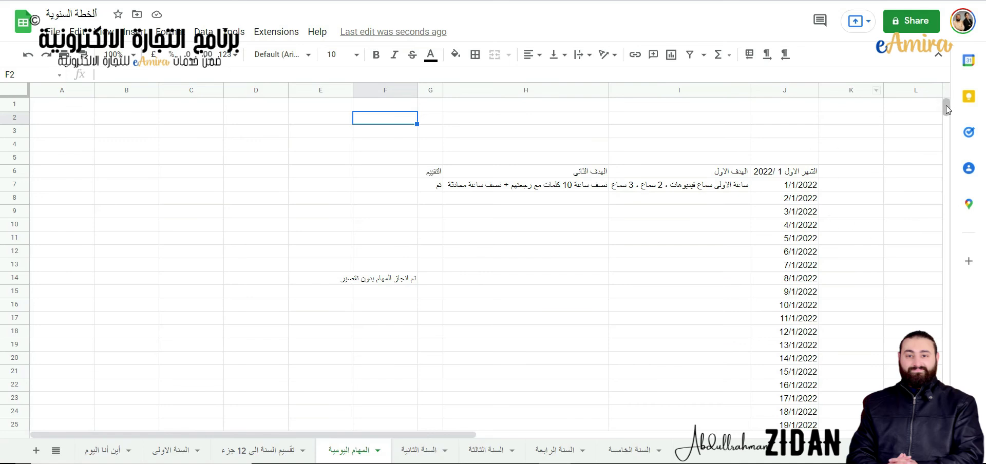
drag(946, 107, 947, 125)
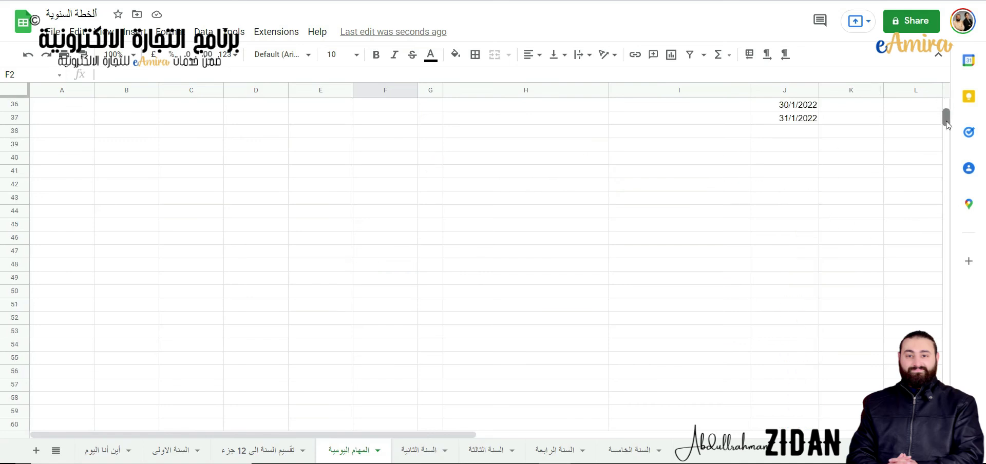
click(797, 183)
click(781, 318)
click(778, 371)
click(775, 401)
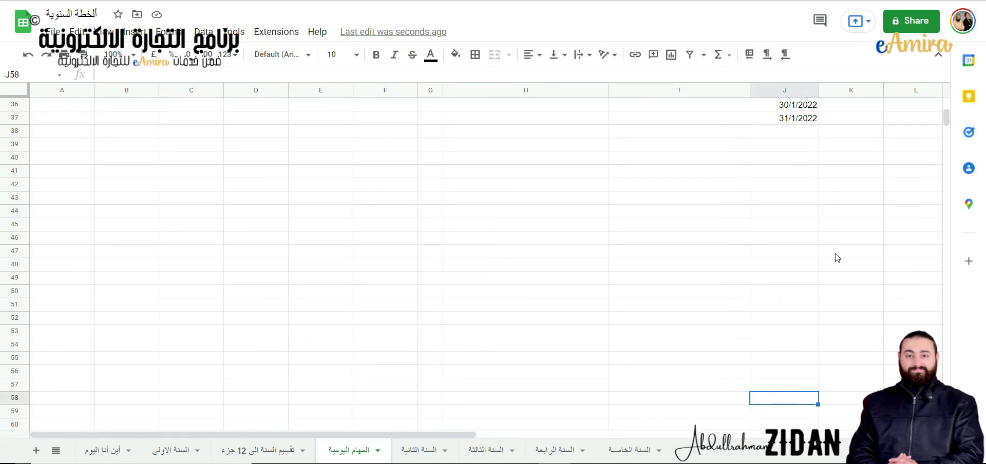
click(936, 120)
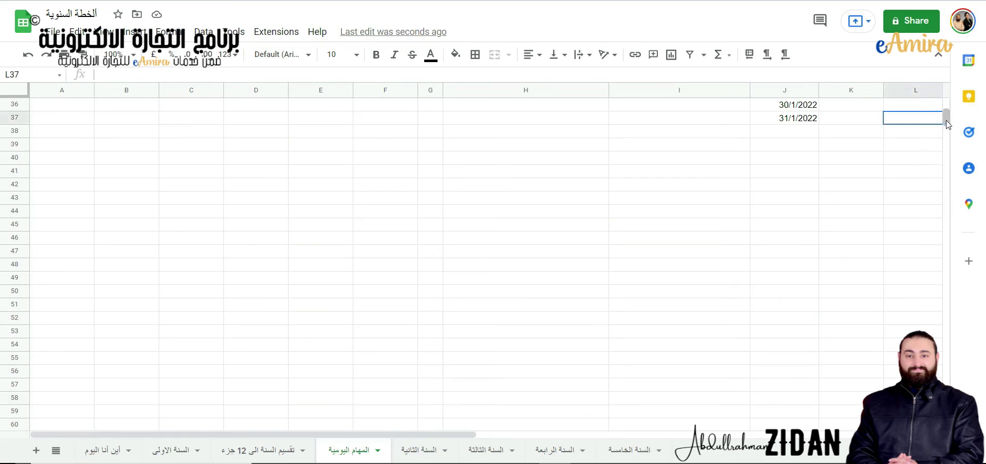
drag(947, 121, 943, 111)
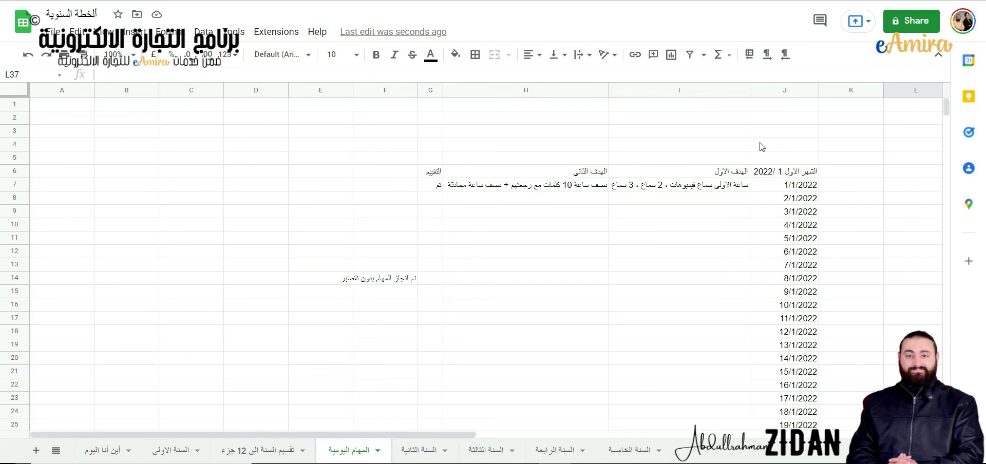
click(254, 454)
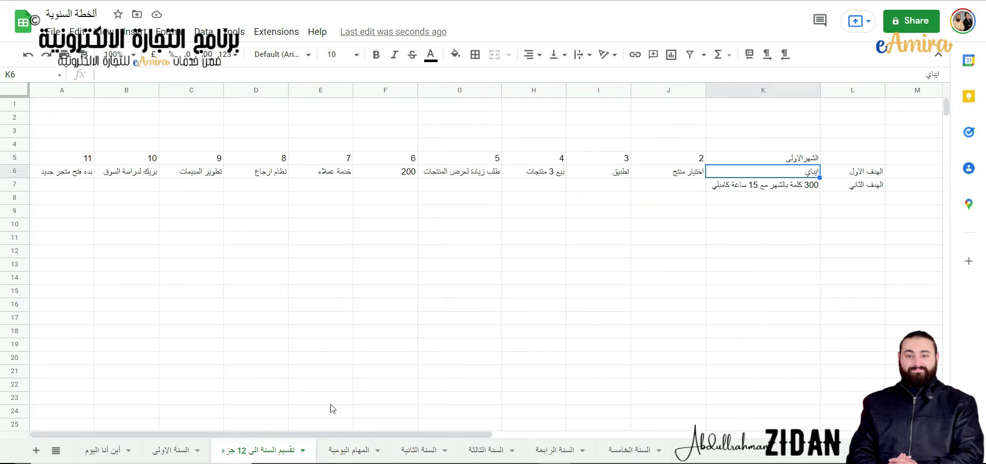
click(695, 177)
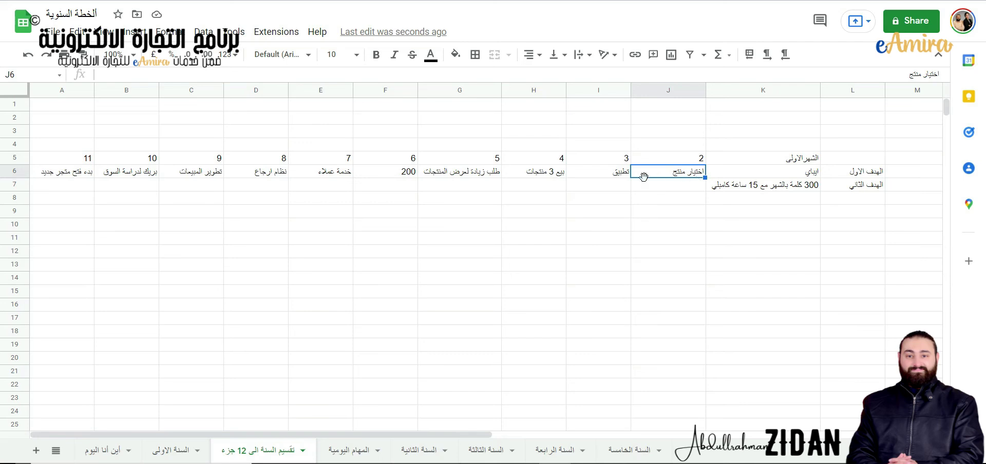
click(538, 179)
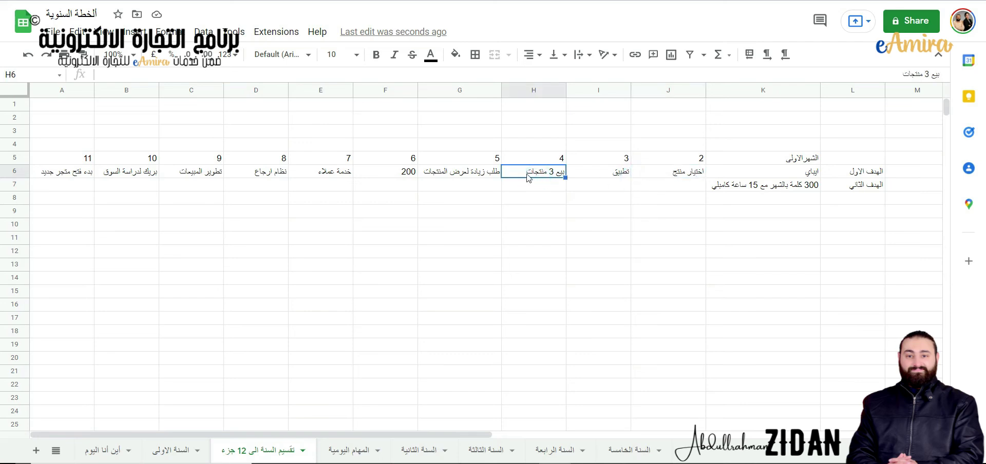
click(485, 162)
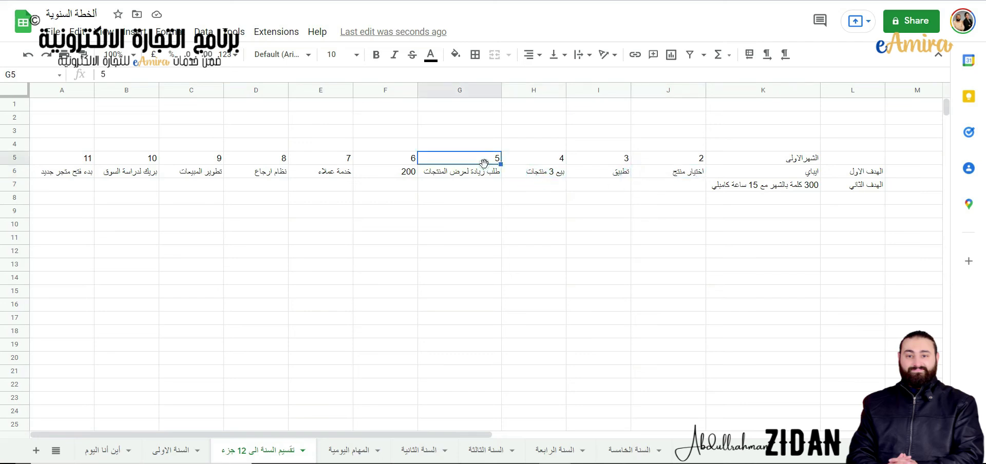
click(781, 175)
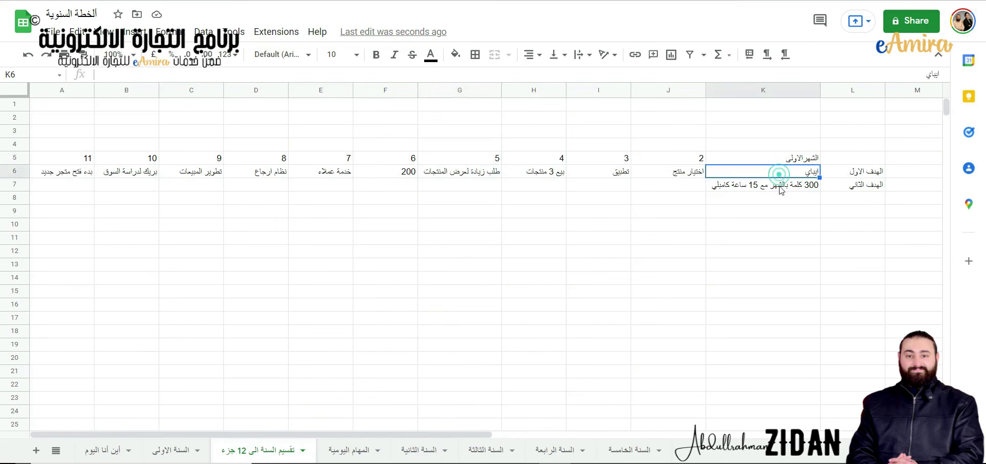
click(673, 177)
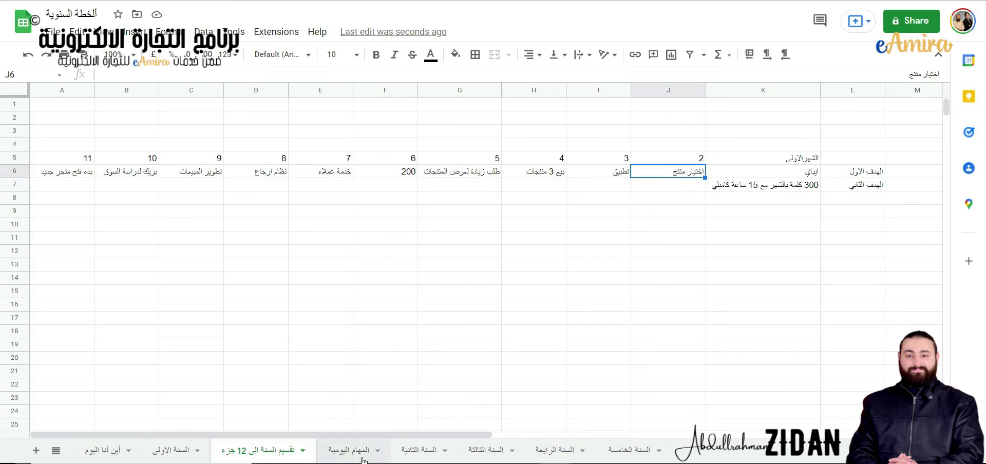
click(349, 450)
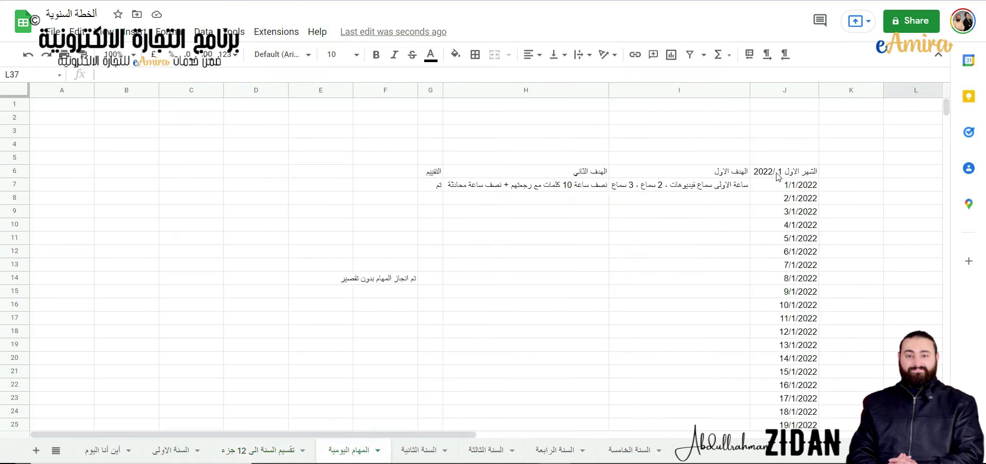
click(735, 187)
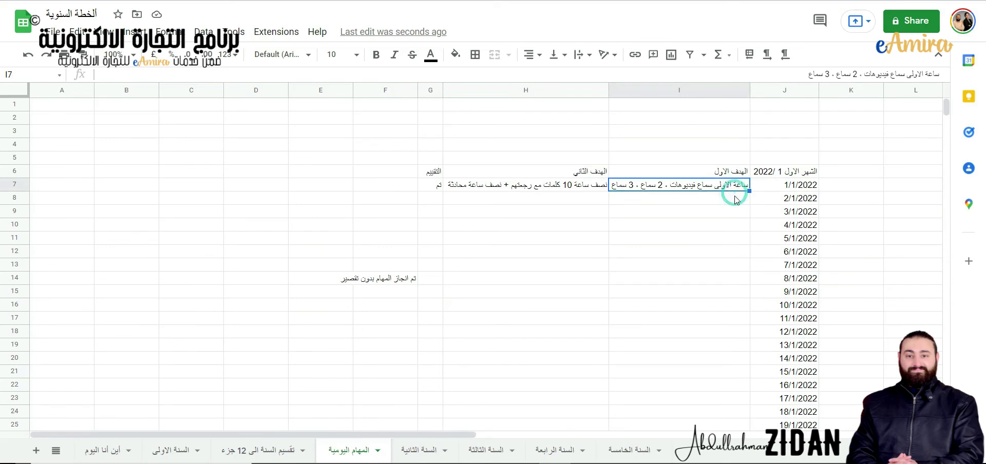
click(734, 198)
click(735, 212)
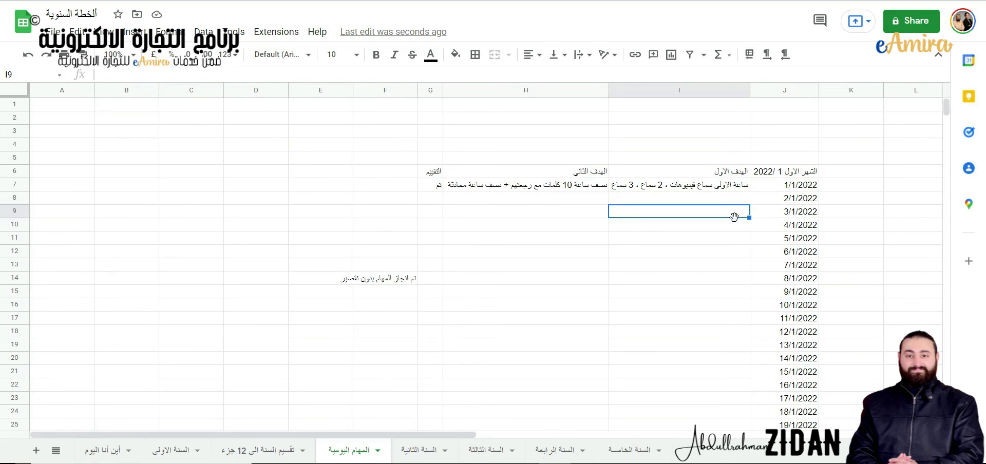
click(735, 226)
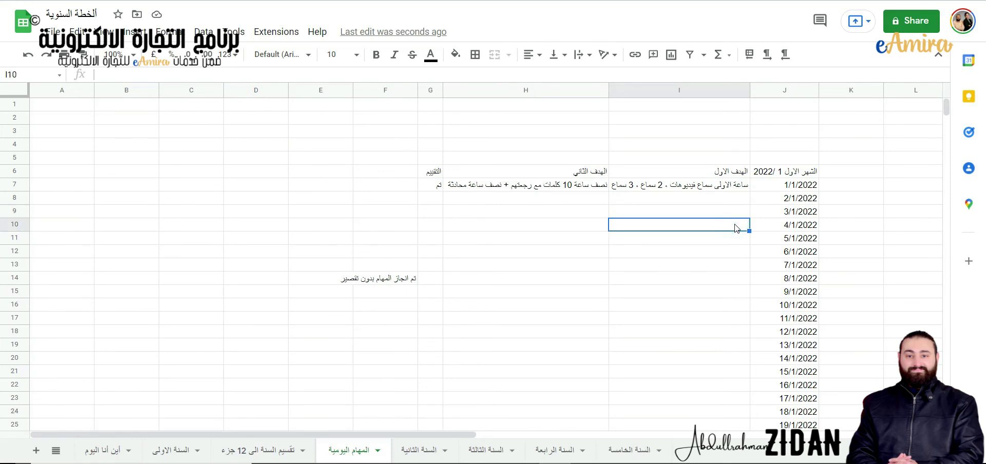